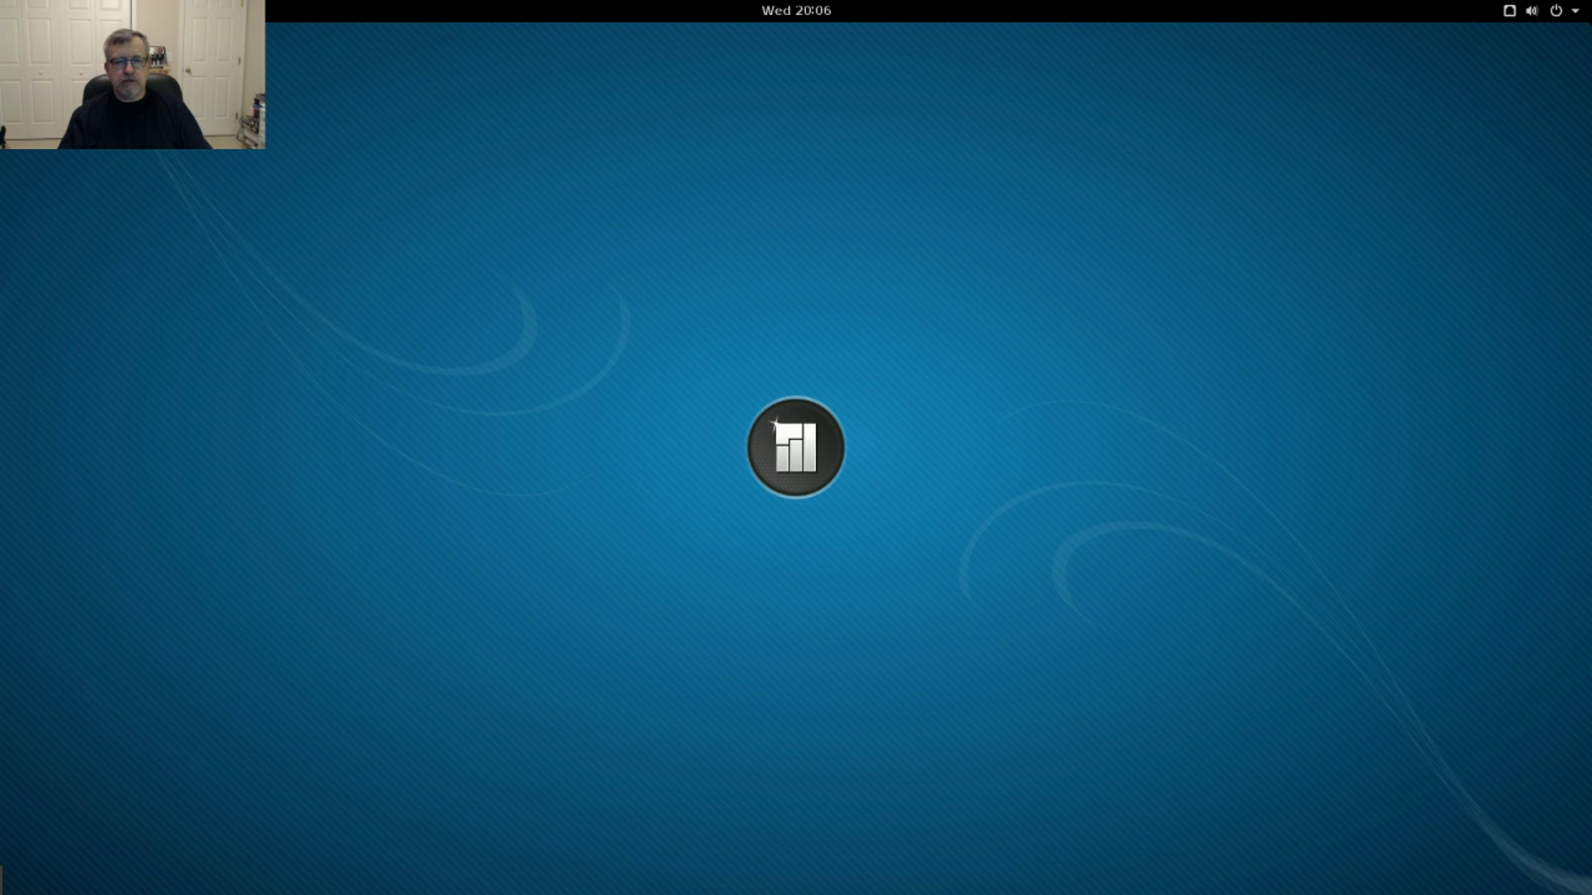
Launch Tweak Tool from an Activities search for 'tweak' and view its Windows and Appearance pages.
mouse_move(2, 2)
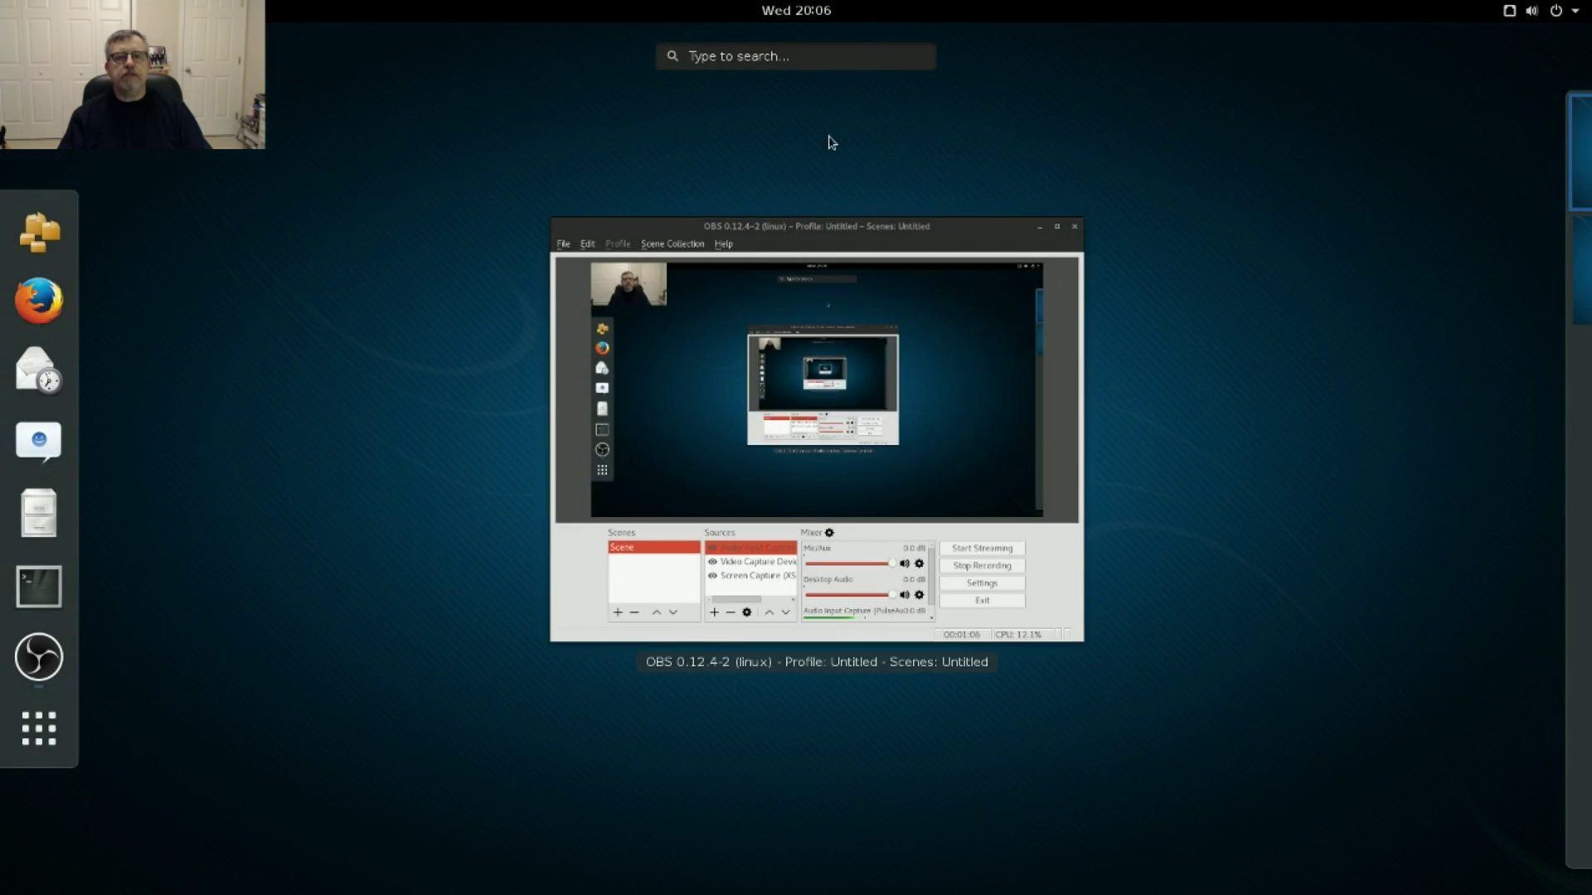
type("tweak")
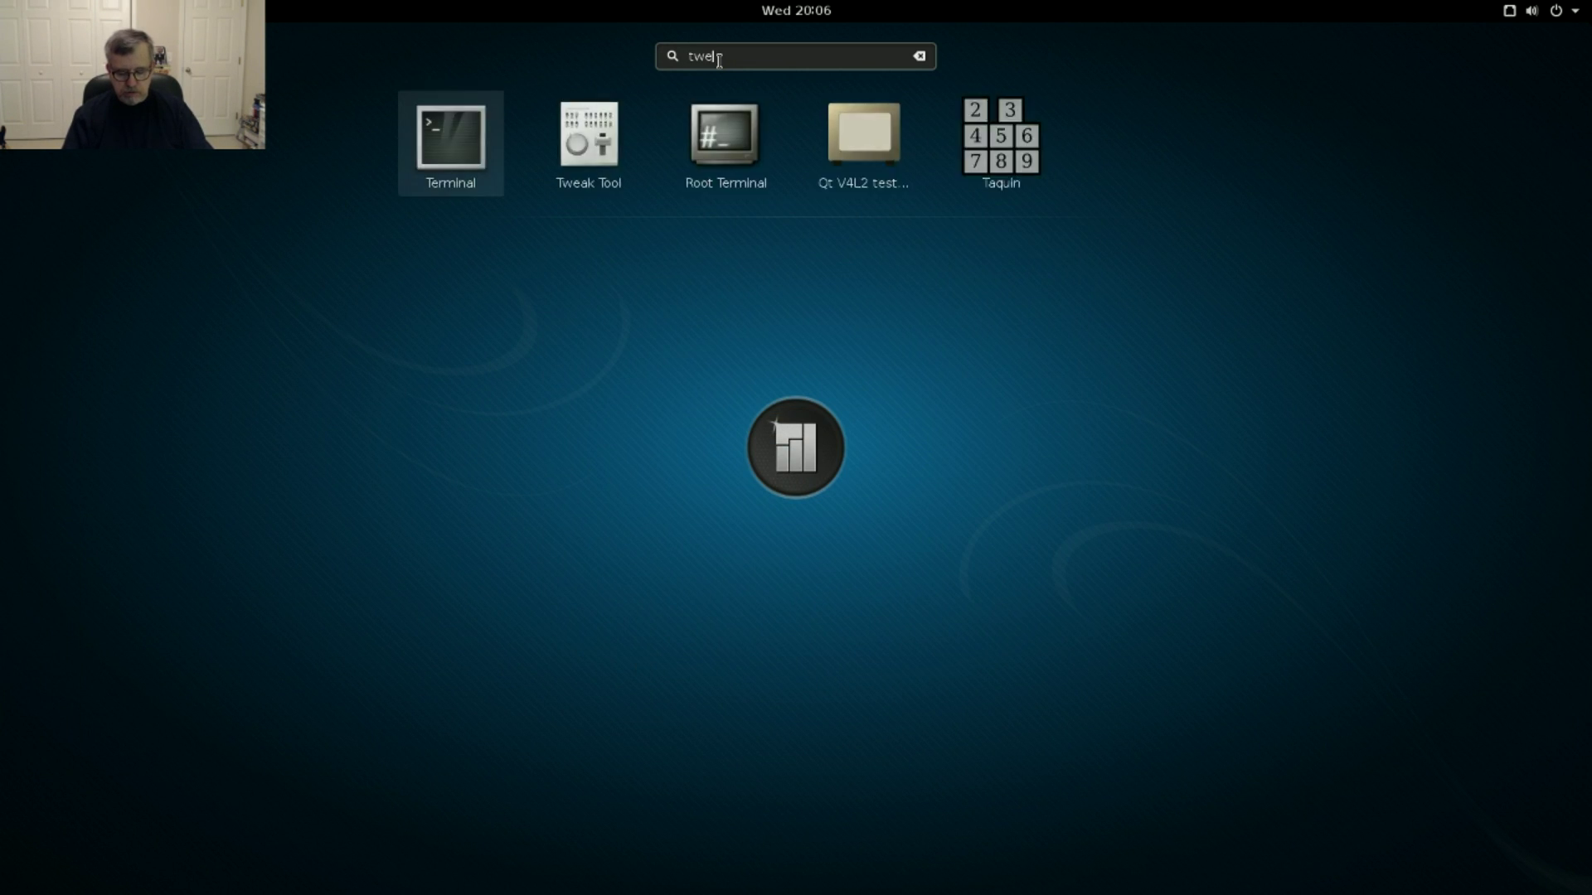
left_click(754, 120)
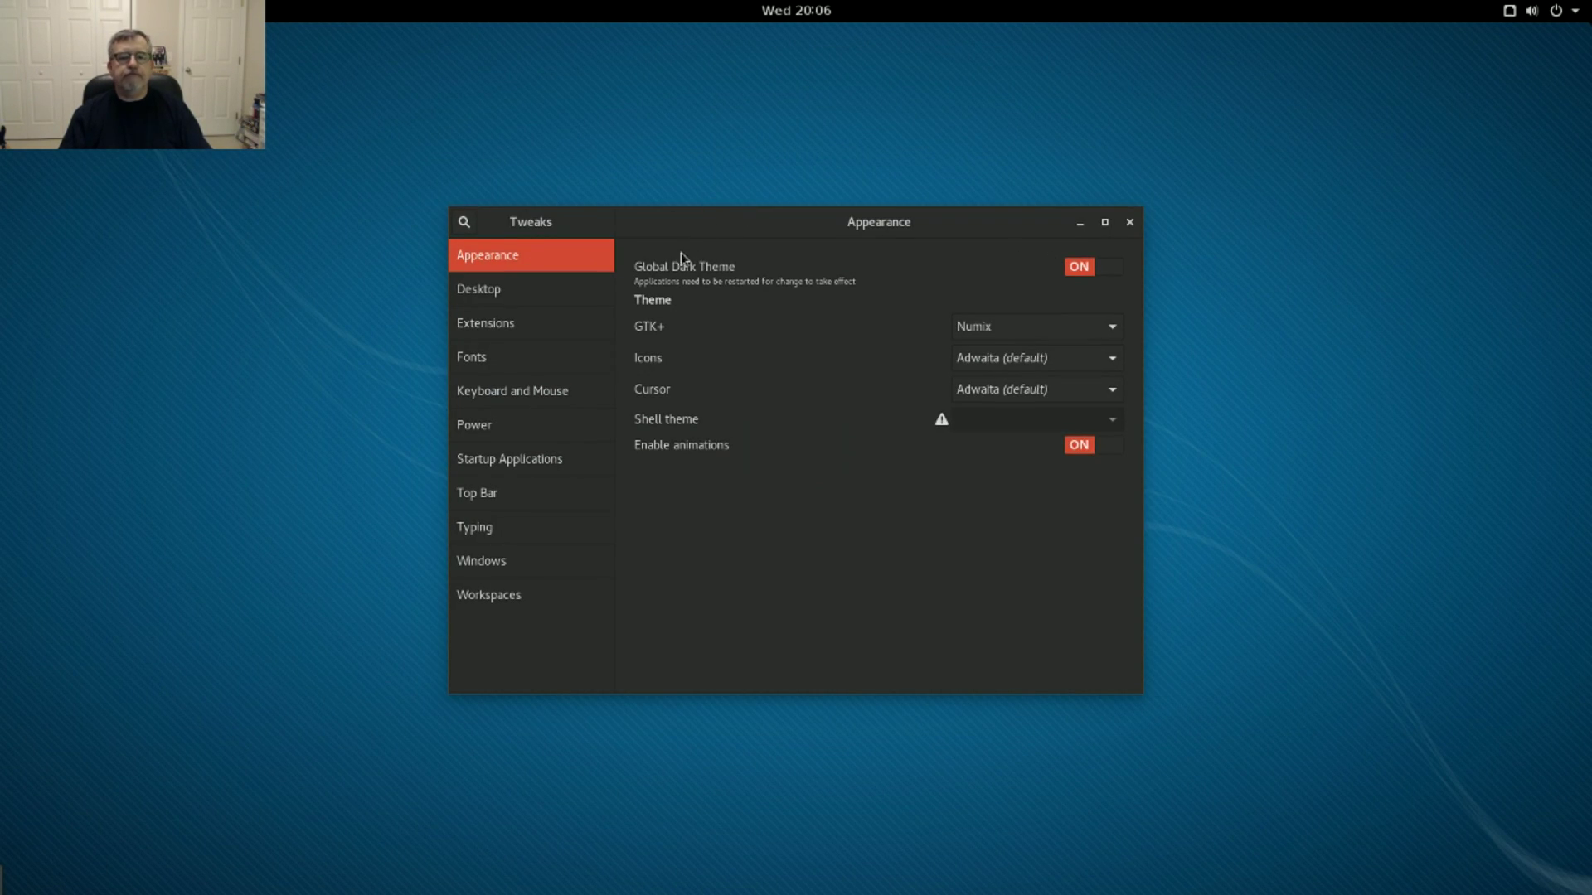
left_click(500, 570)
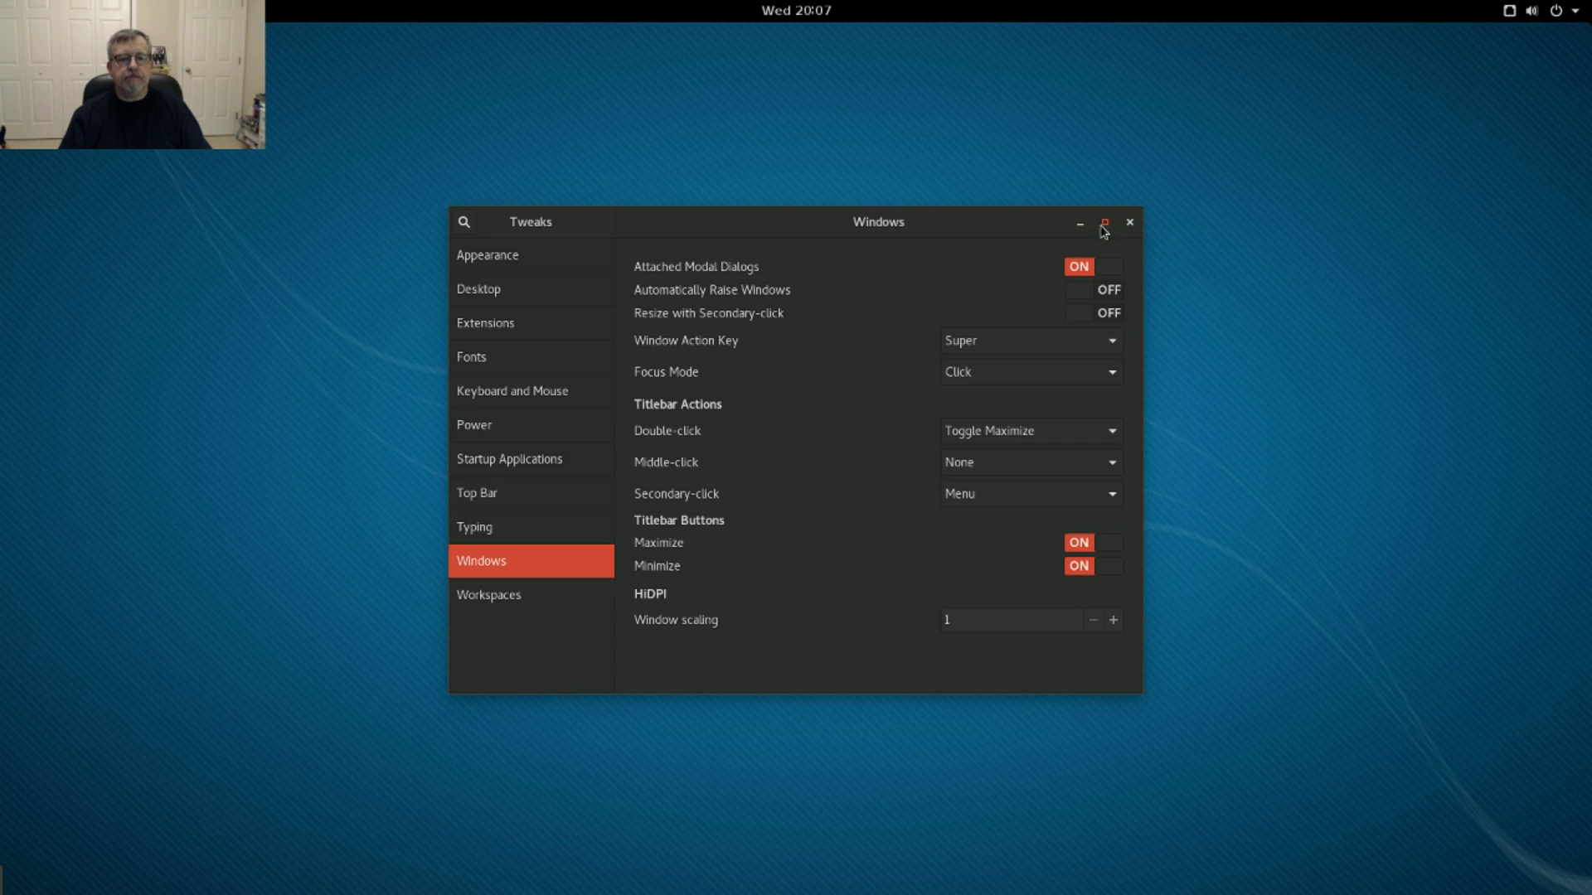
left_click(520, 255)
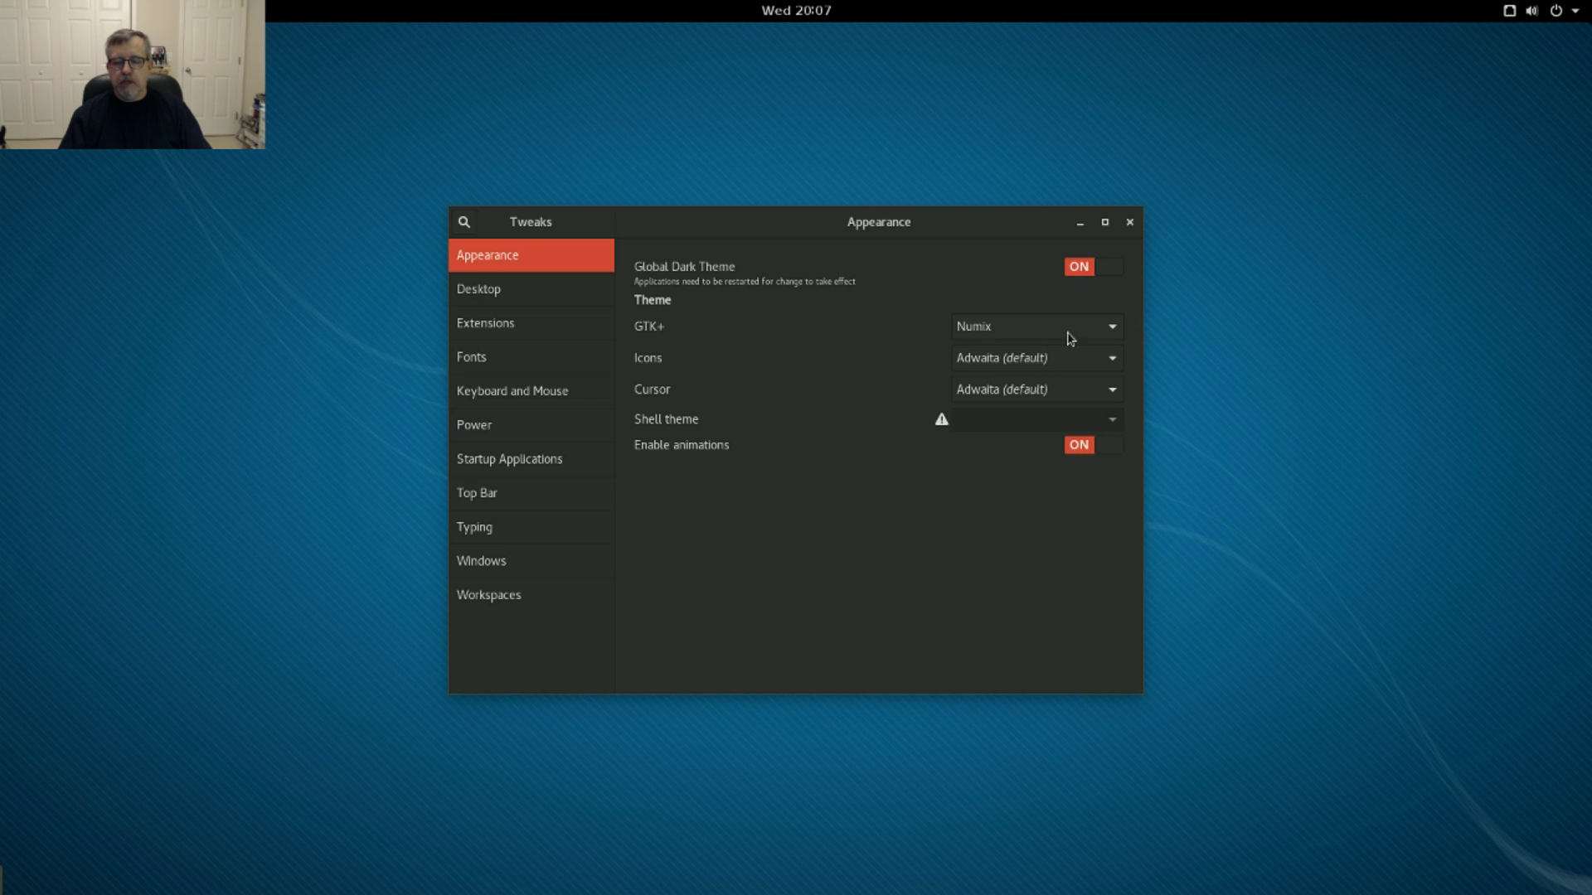
Change the GTK+ theme from Numix to Numix-ArchBlue.
left_click(1105, 336)
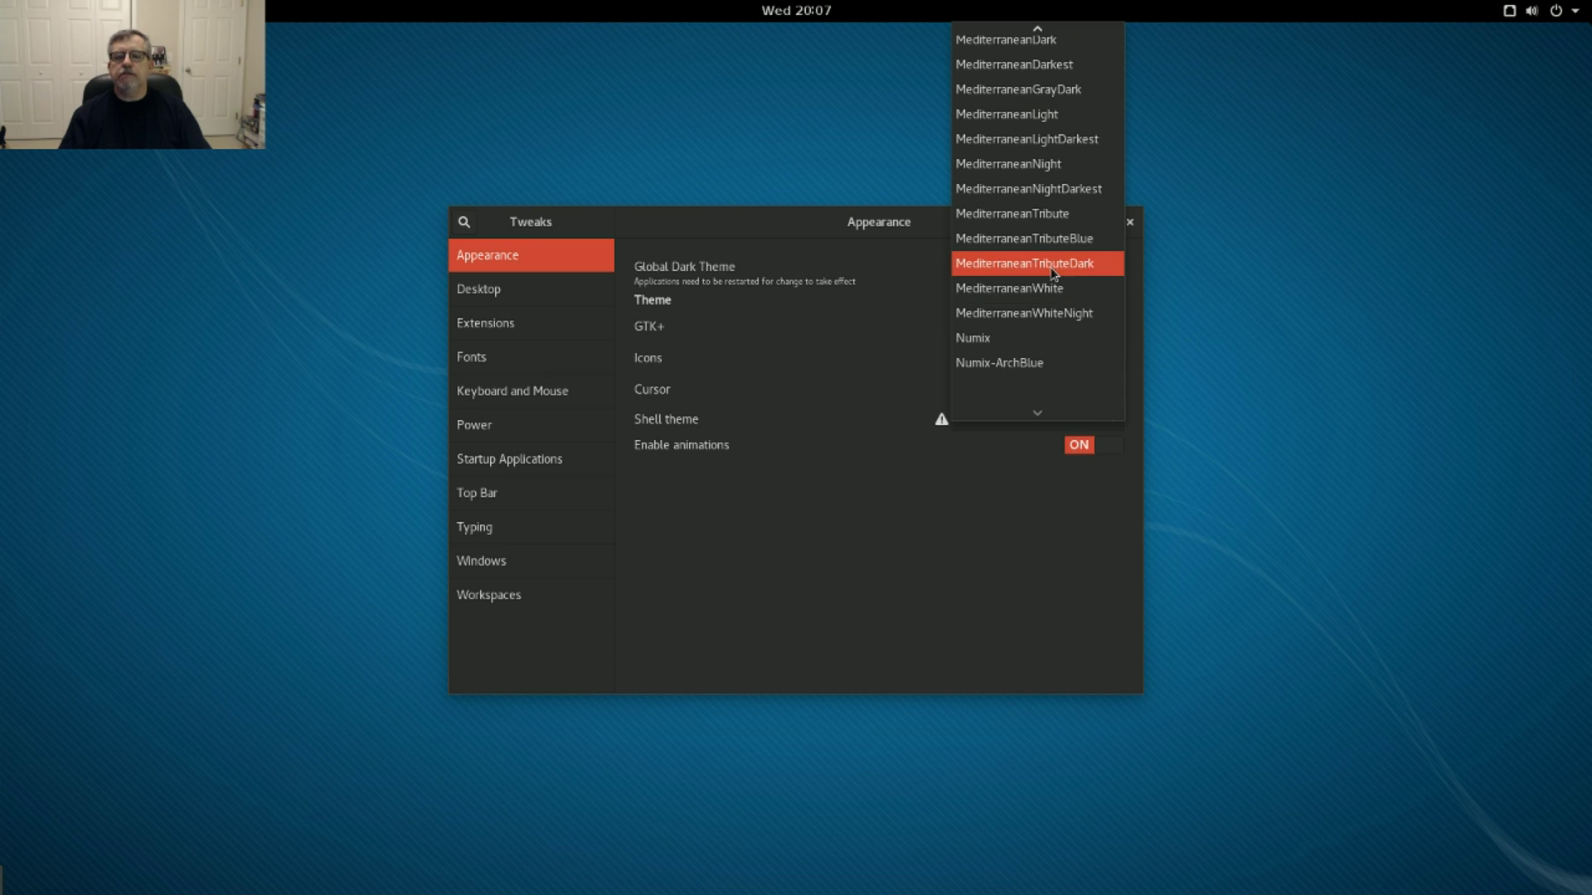
scroll(1028, 189, "up", 2)
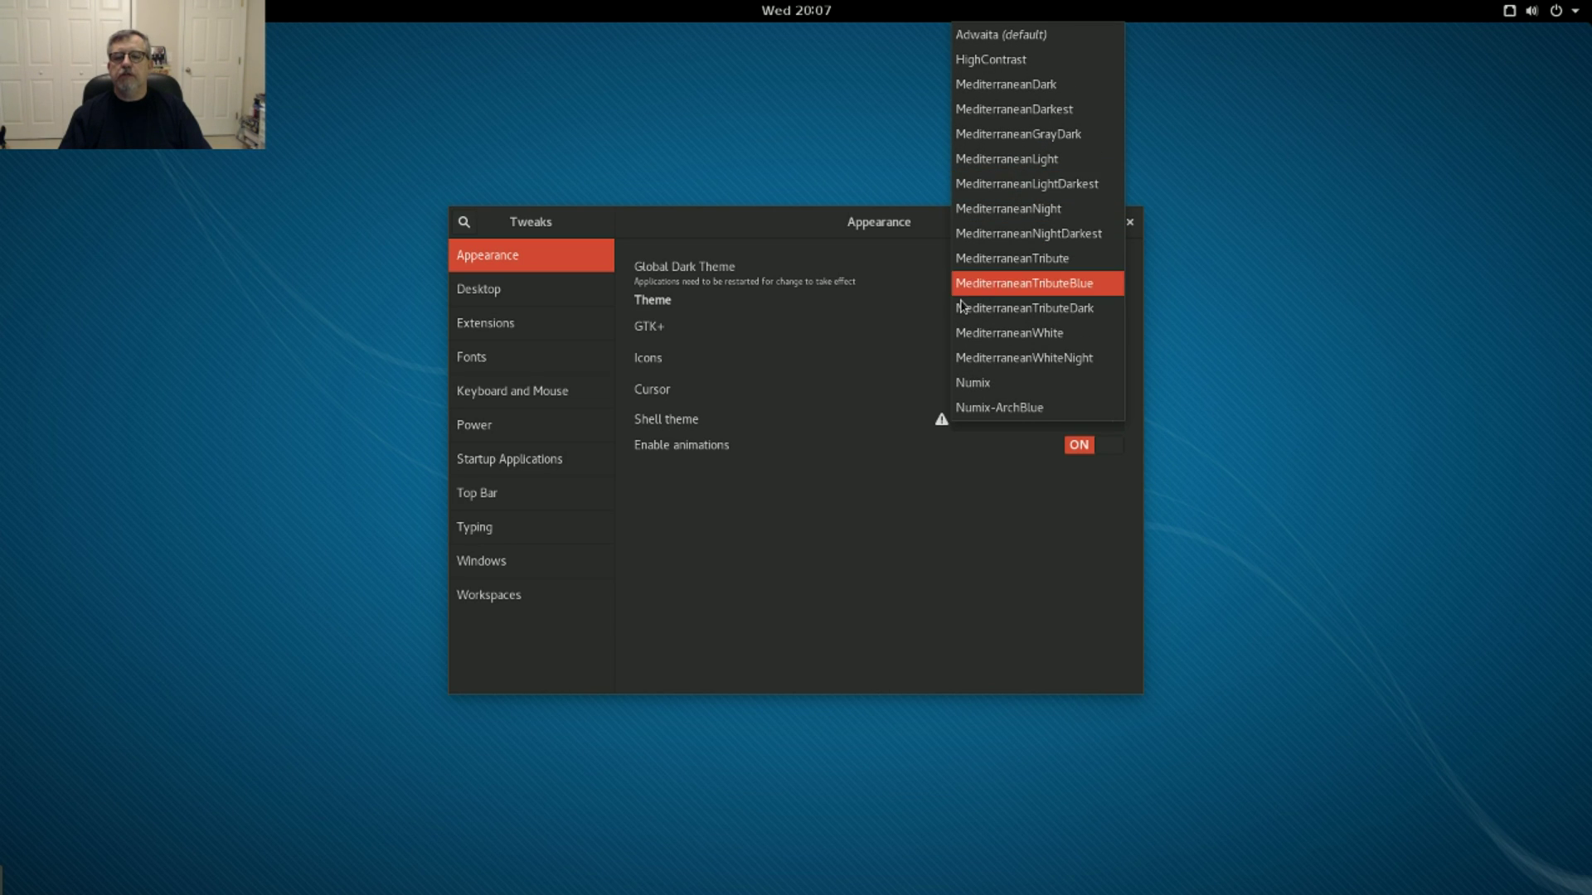
left_click(1034, 408)
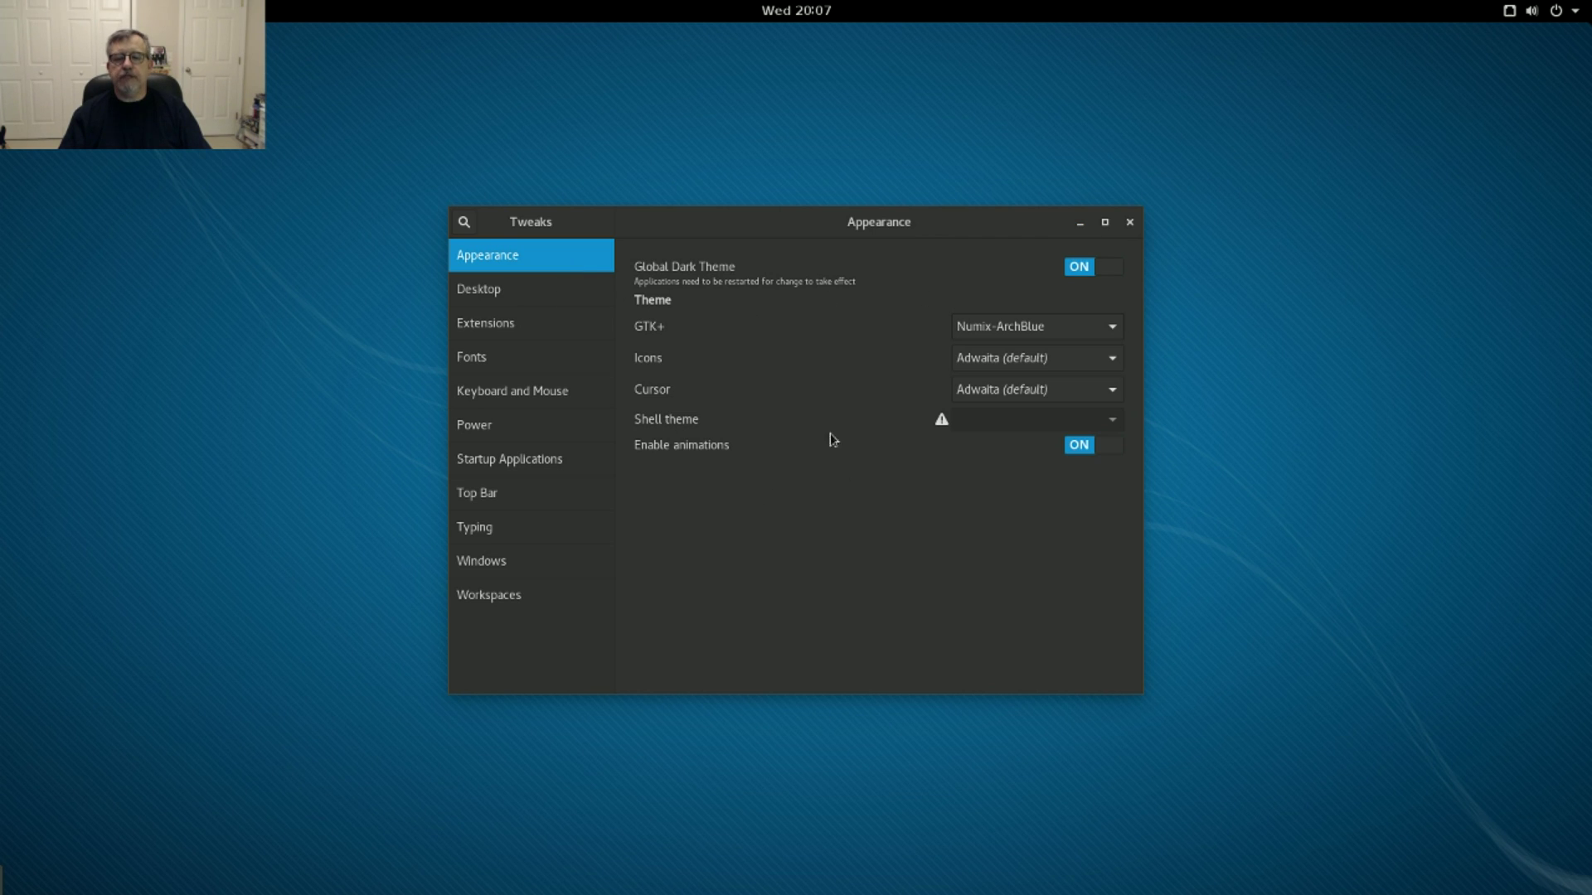
On the Desktop page, toggle desktop icons on and back off, then open the Background Location chooser.
left_click(502, 300)
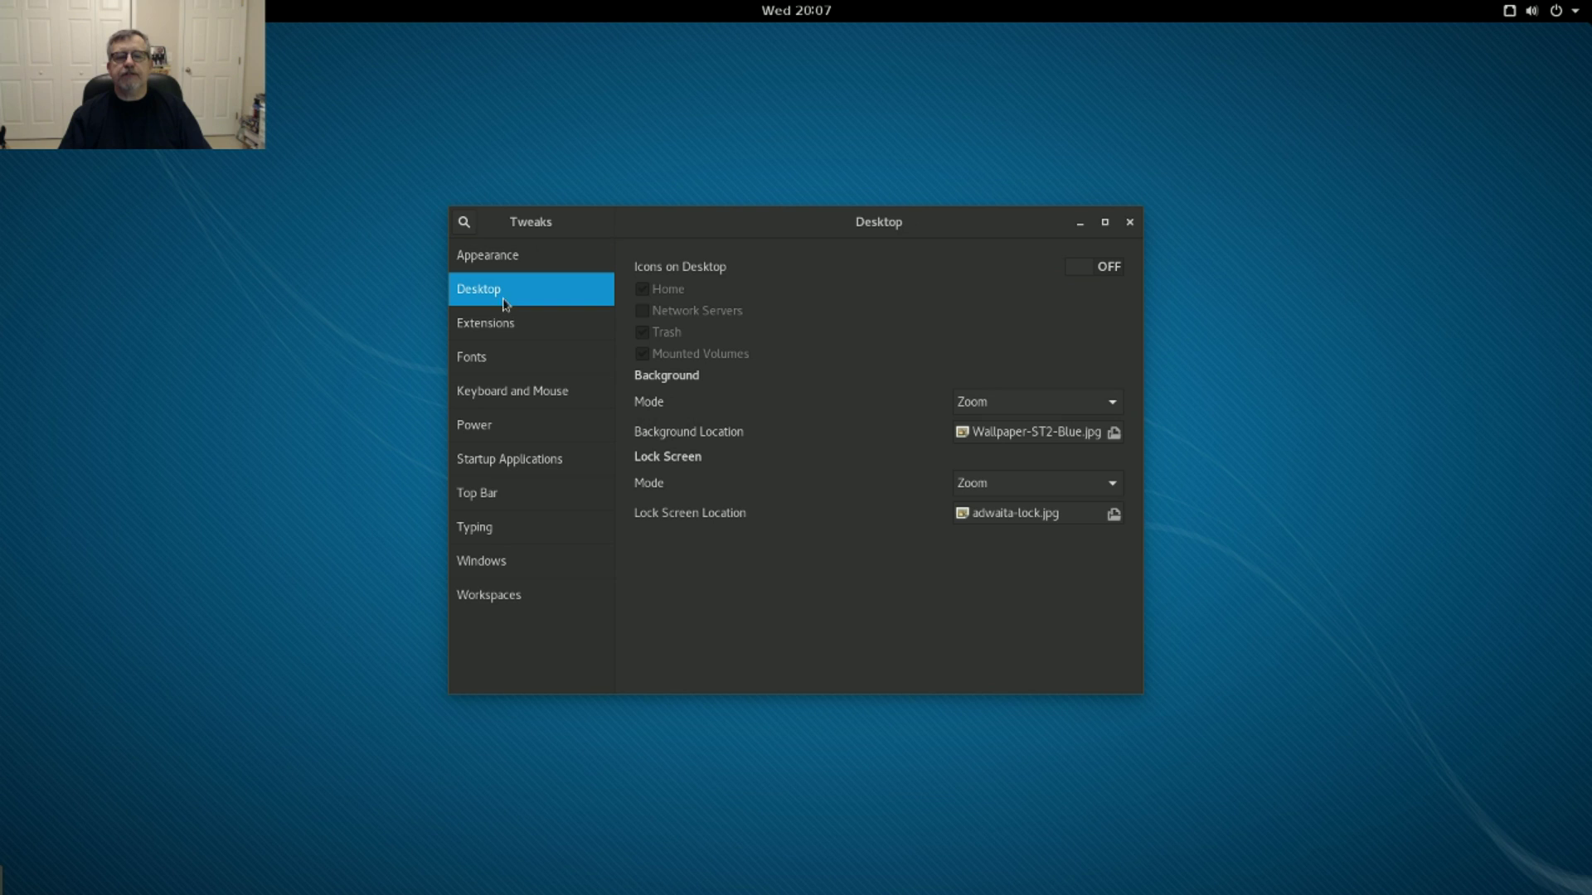
left_click(1113, 267)
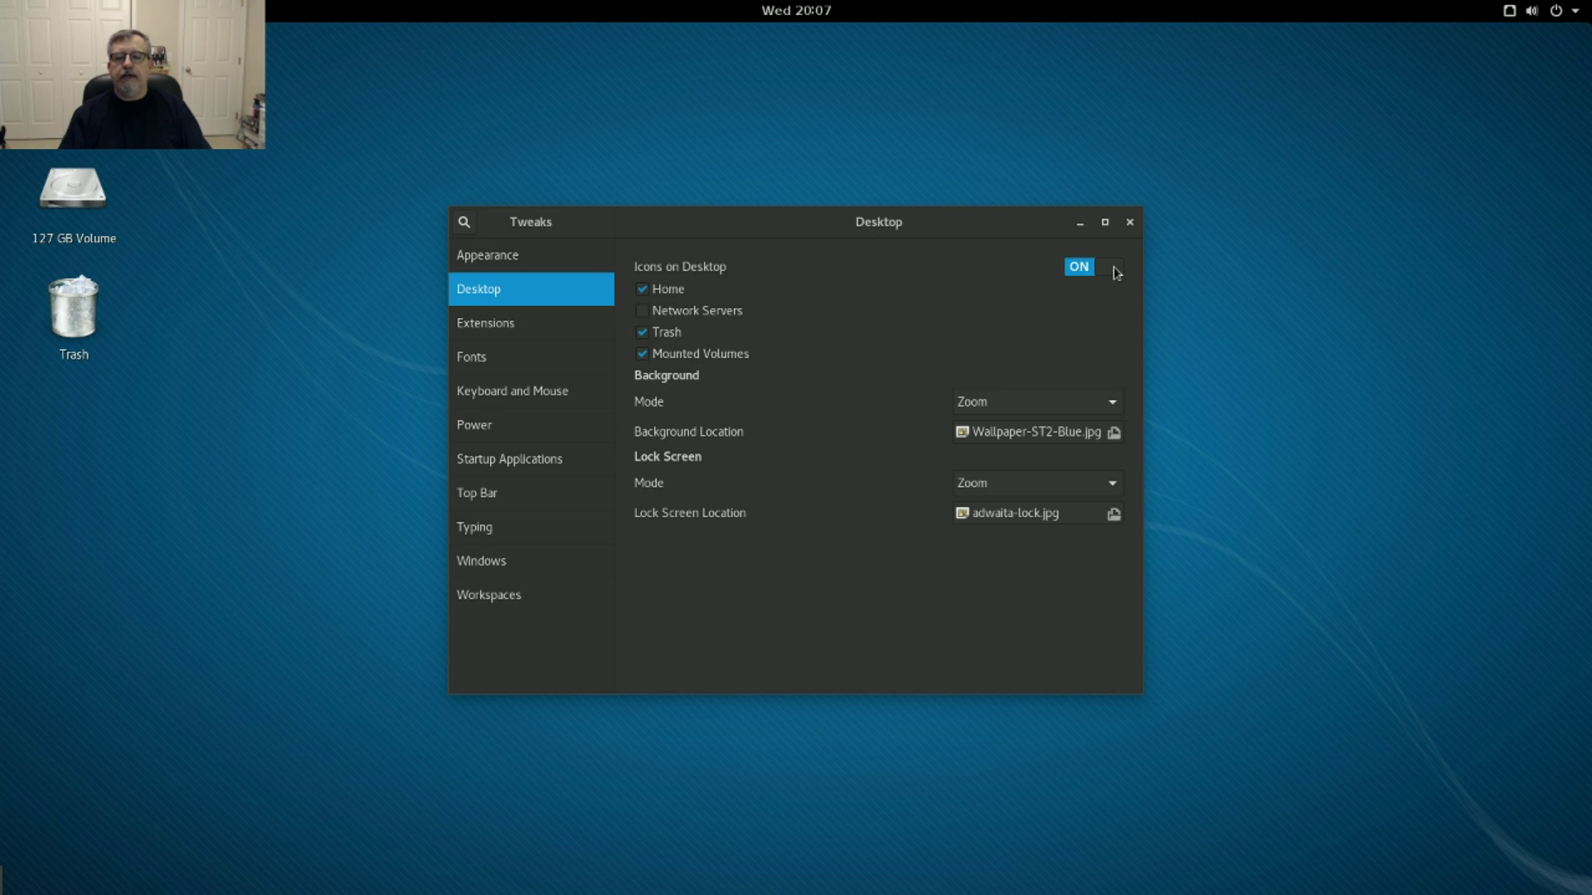
left_click(1112, 267)
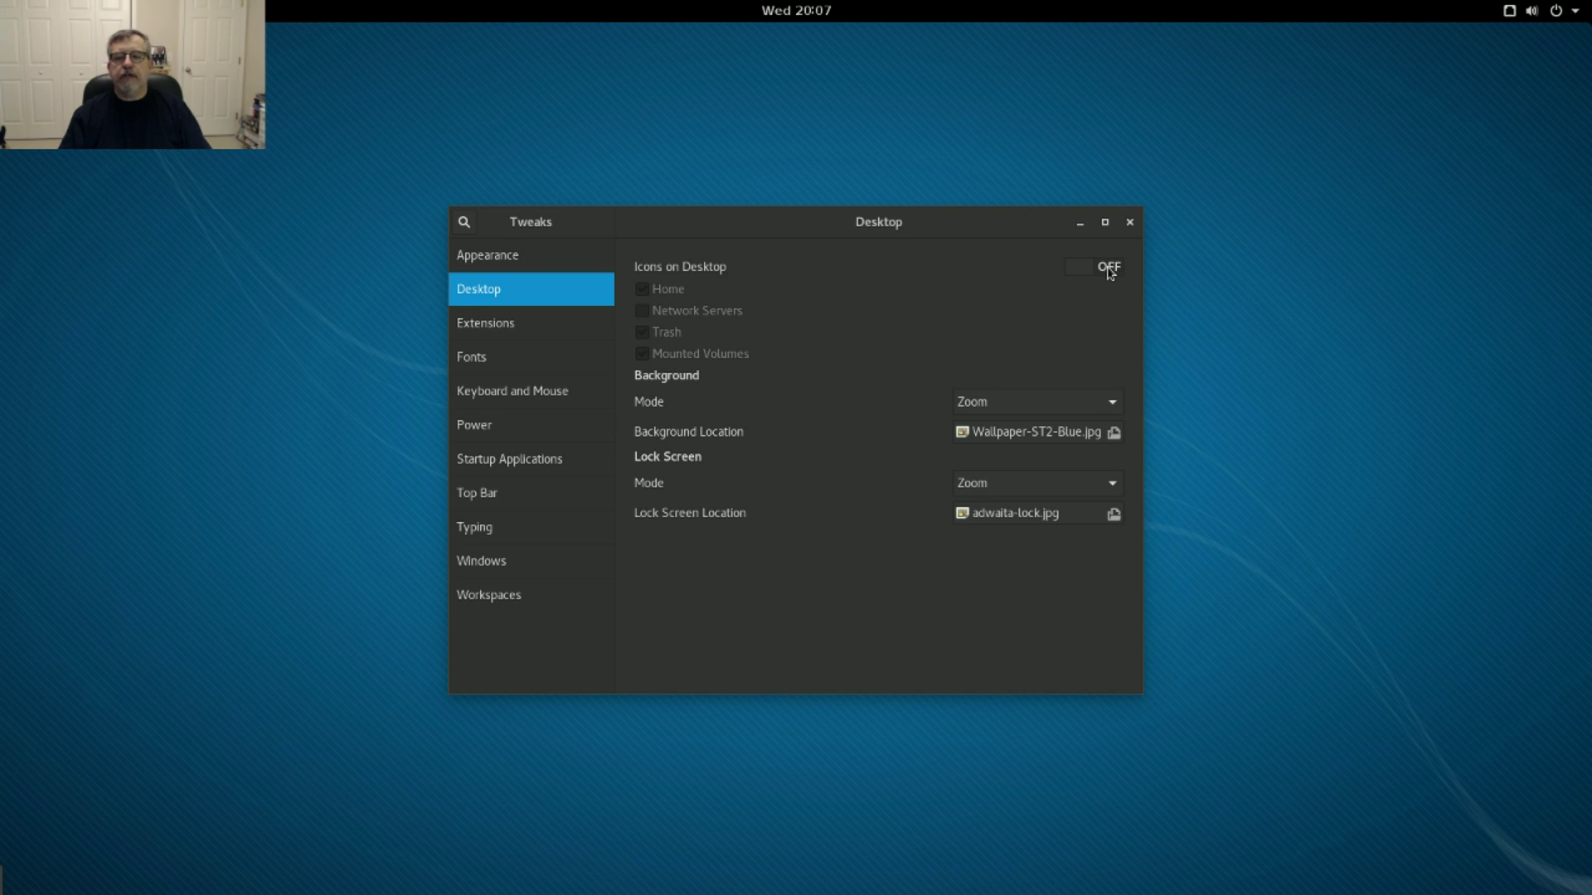
left_click(1113, 433)
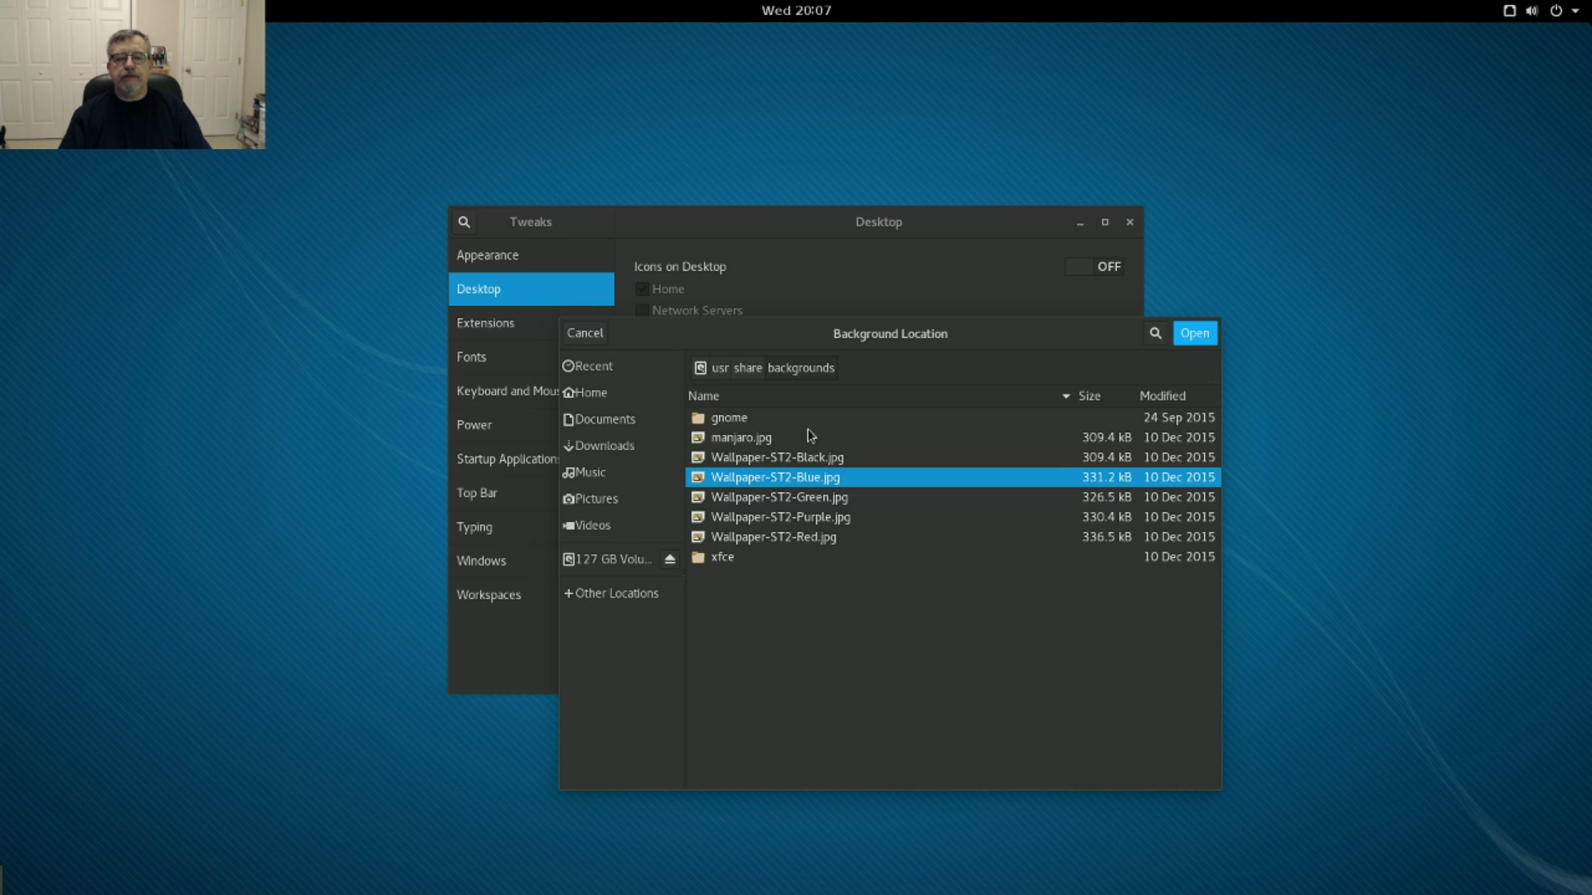
Try manjaro.jpg and then Wallpaper-ST2-Black.jpg as the desktop background.
left_click(774, 440)
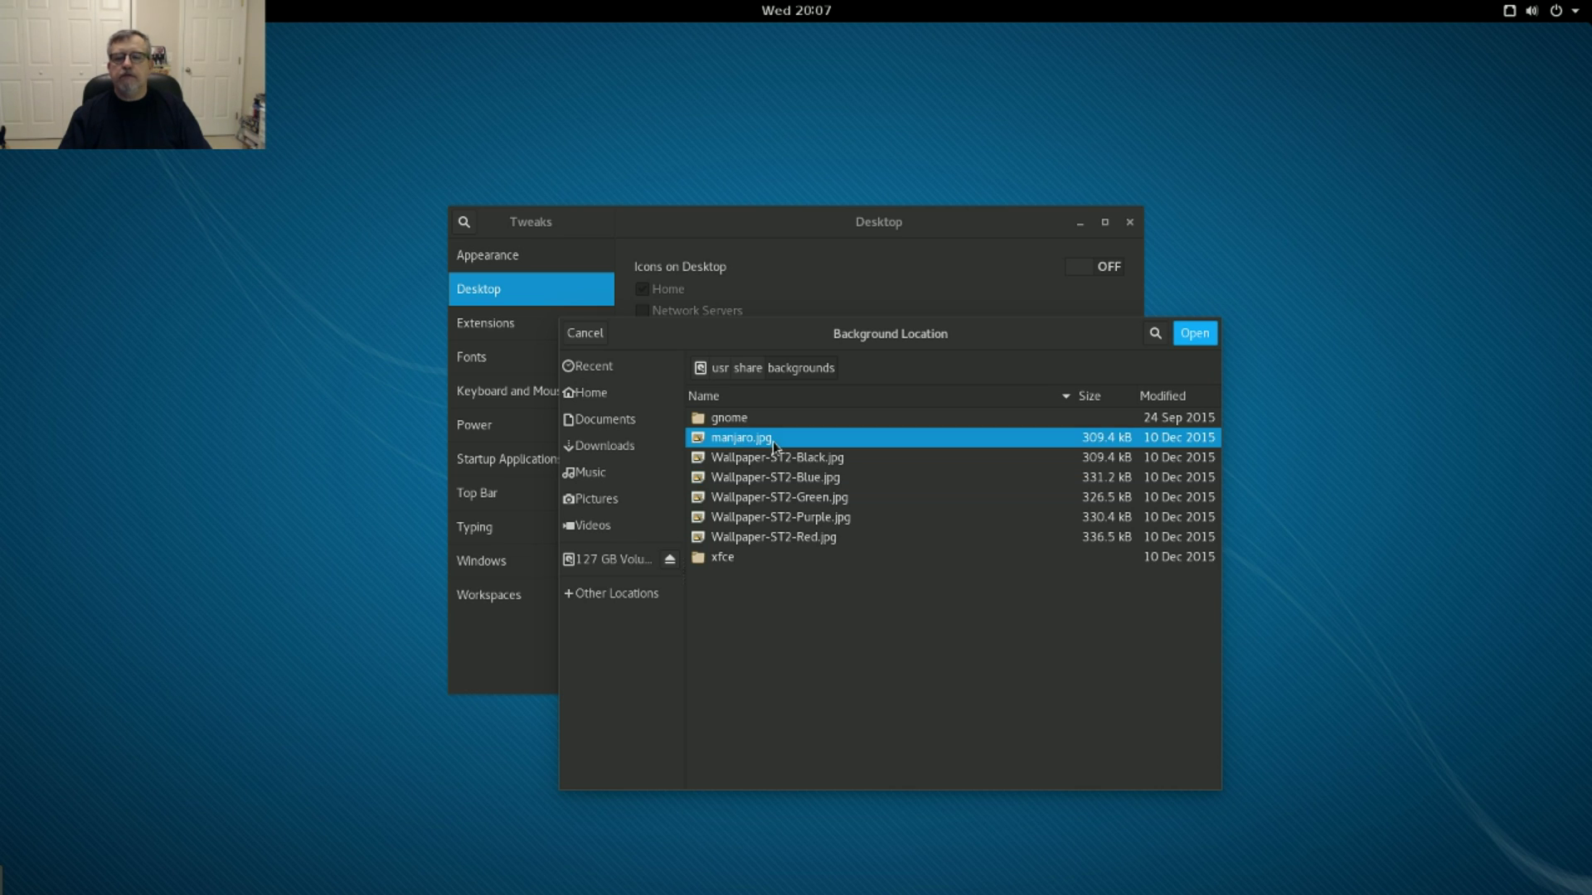
left_click(1194, 333)
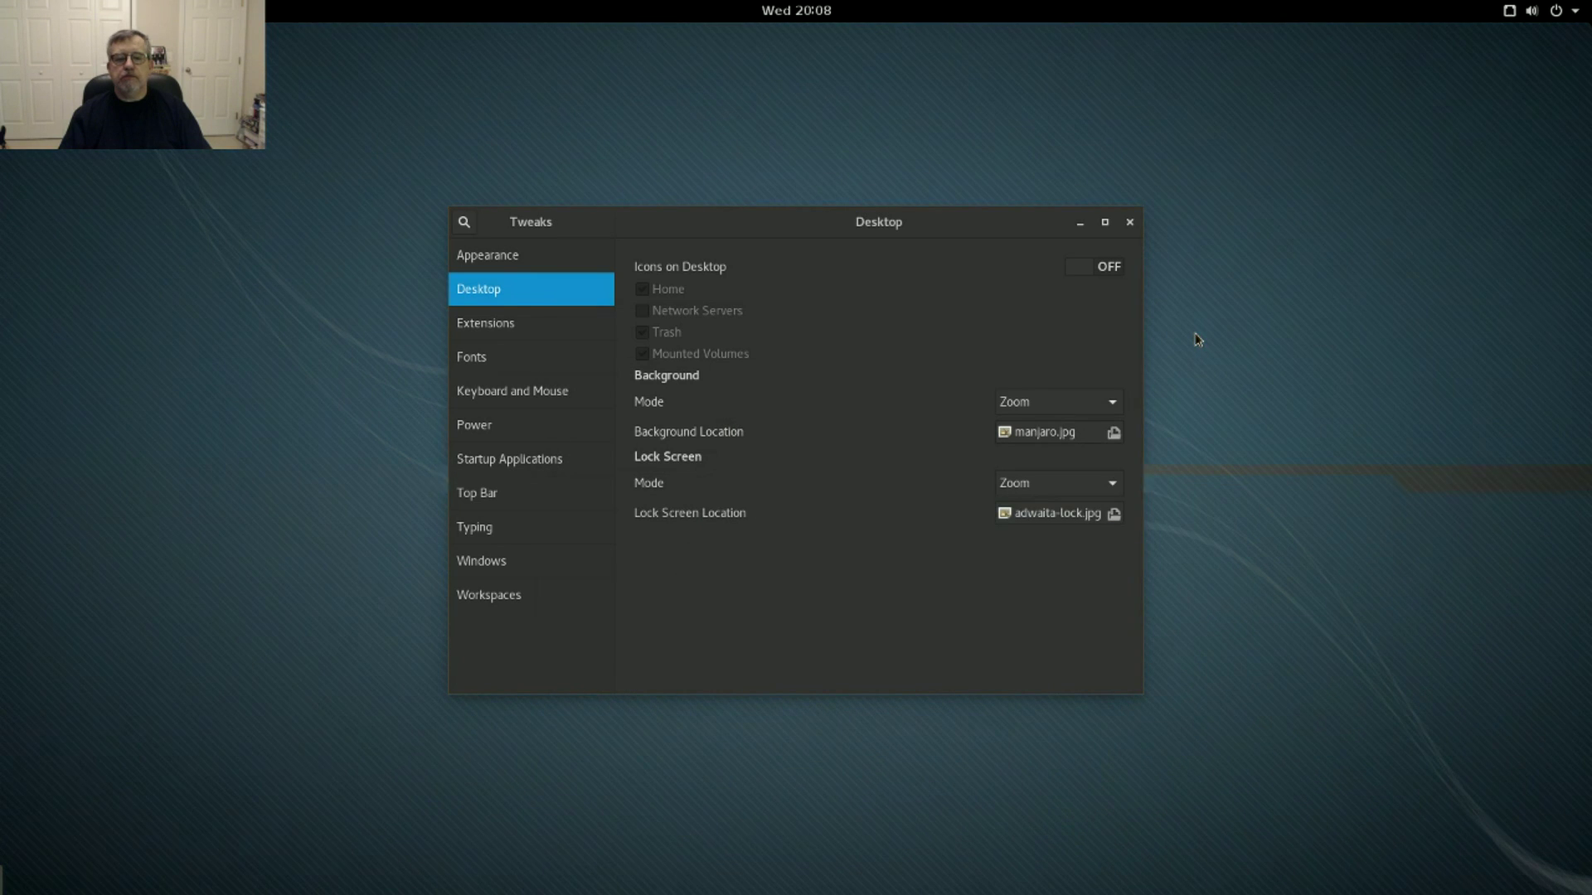
mouse_move(733, 219)
left_mouse_down()
mouse_move(1271, 356)
mouse_move(569, 171)
mouse_move(843, 236)
mouse_move(726, 220)
left_mouse_up()
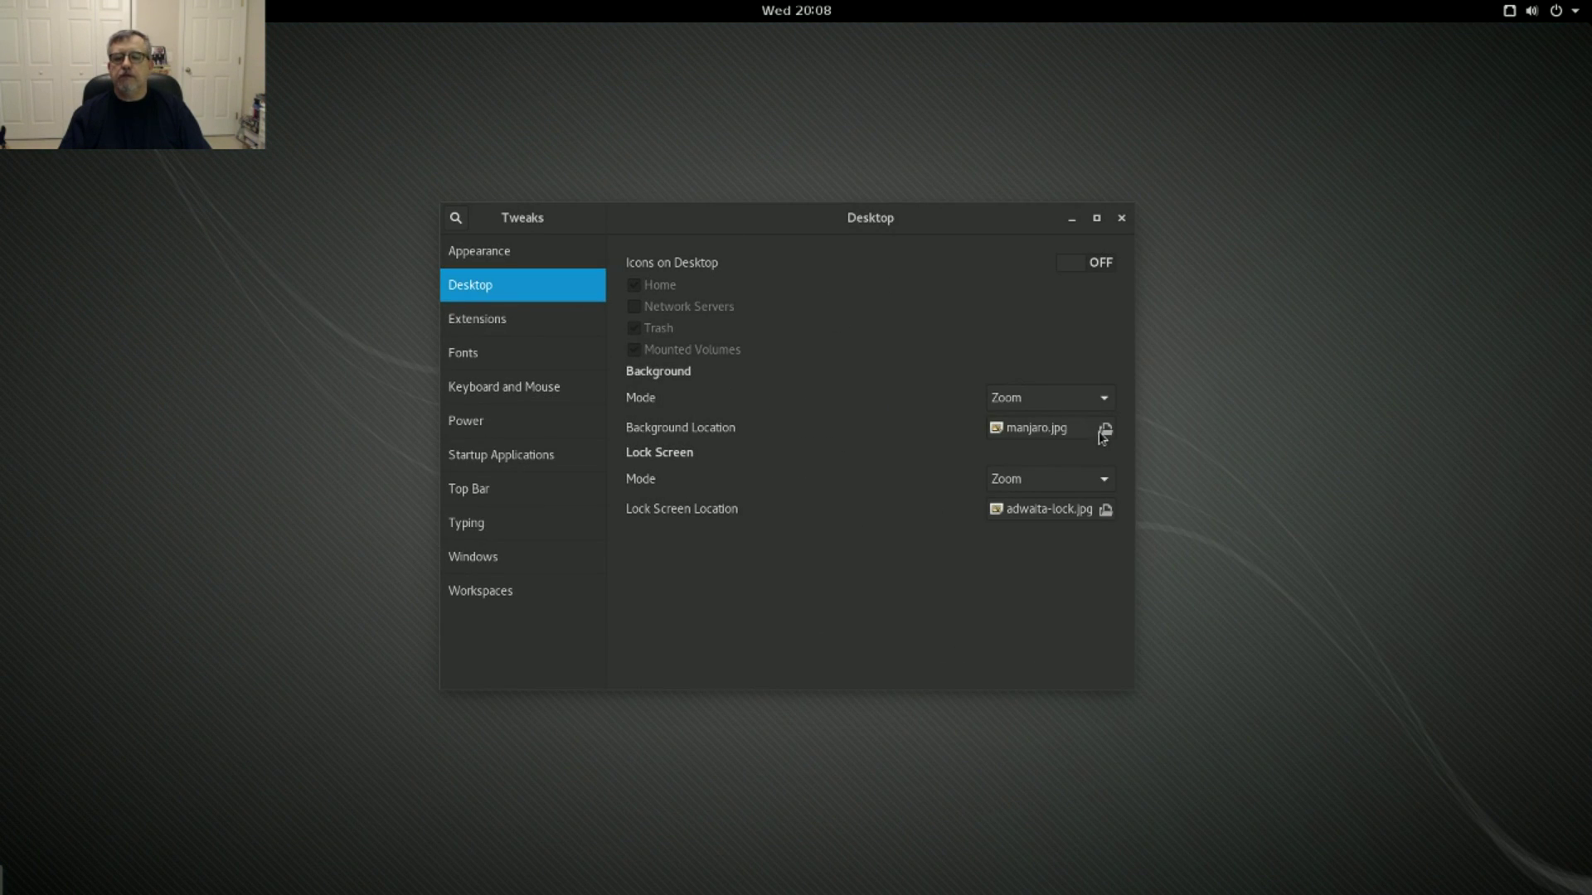
left_click(1101, 438)
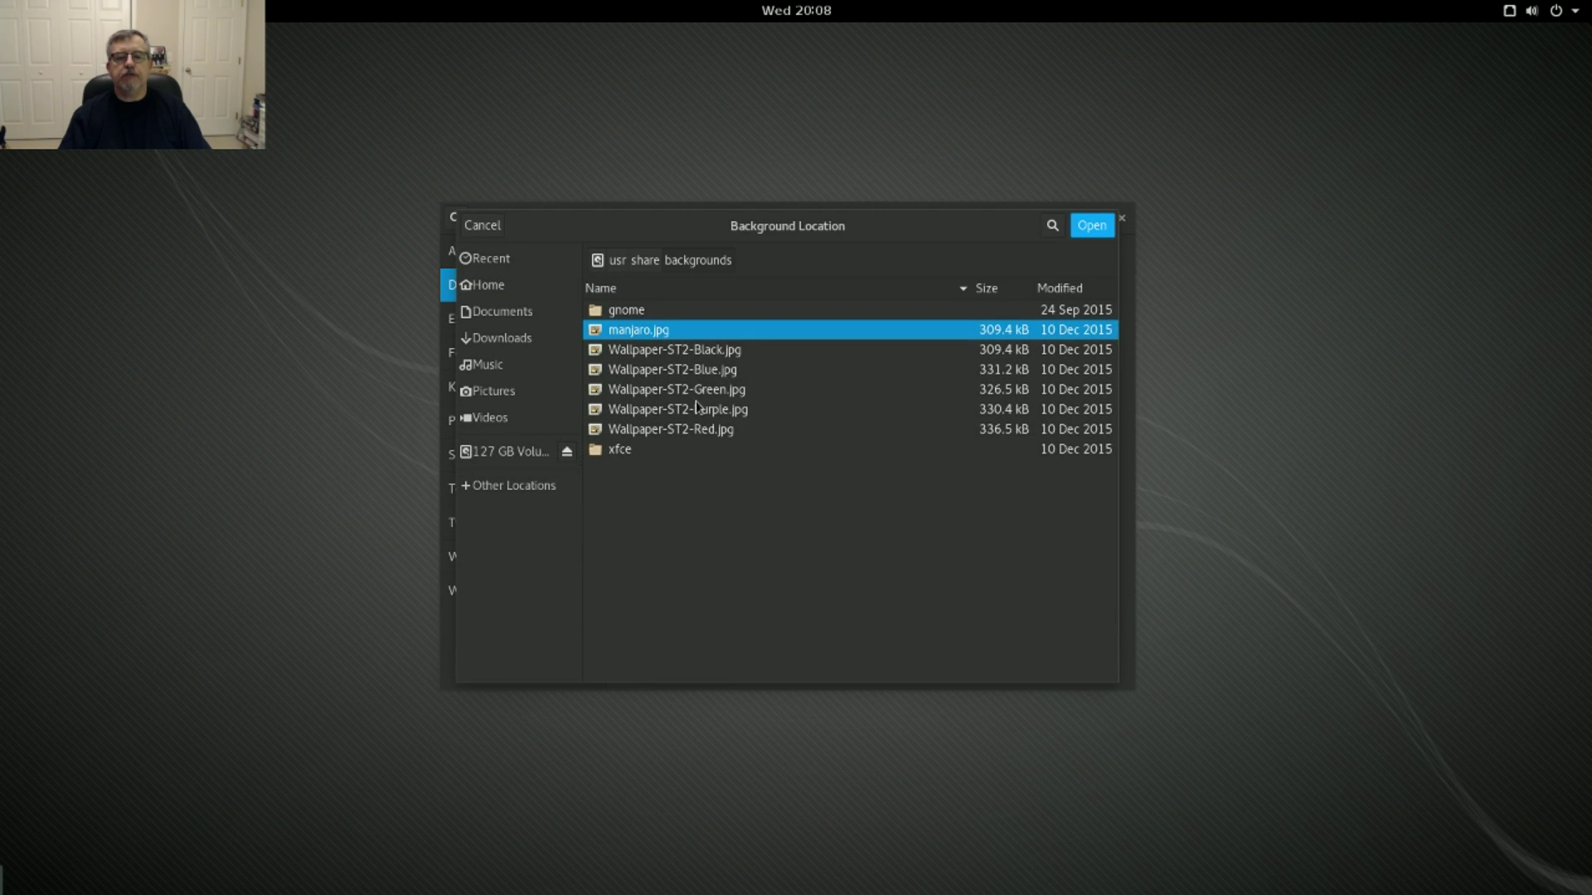
left_click(696, 351)
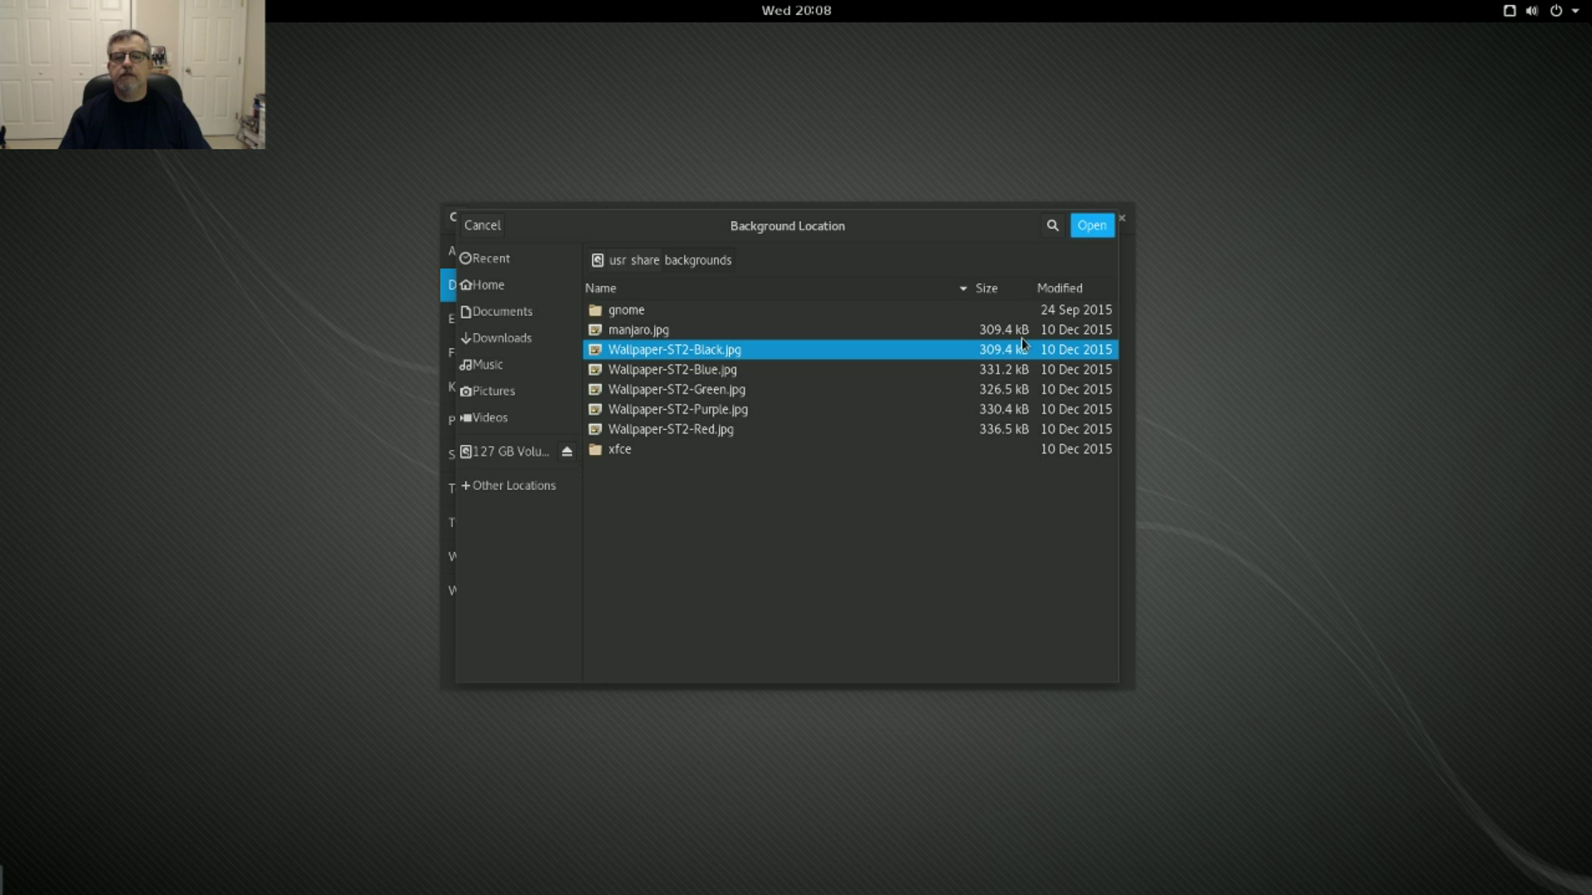
left_click(1093, 227)
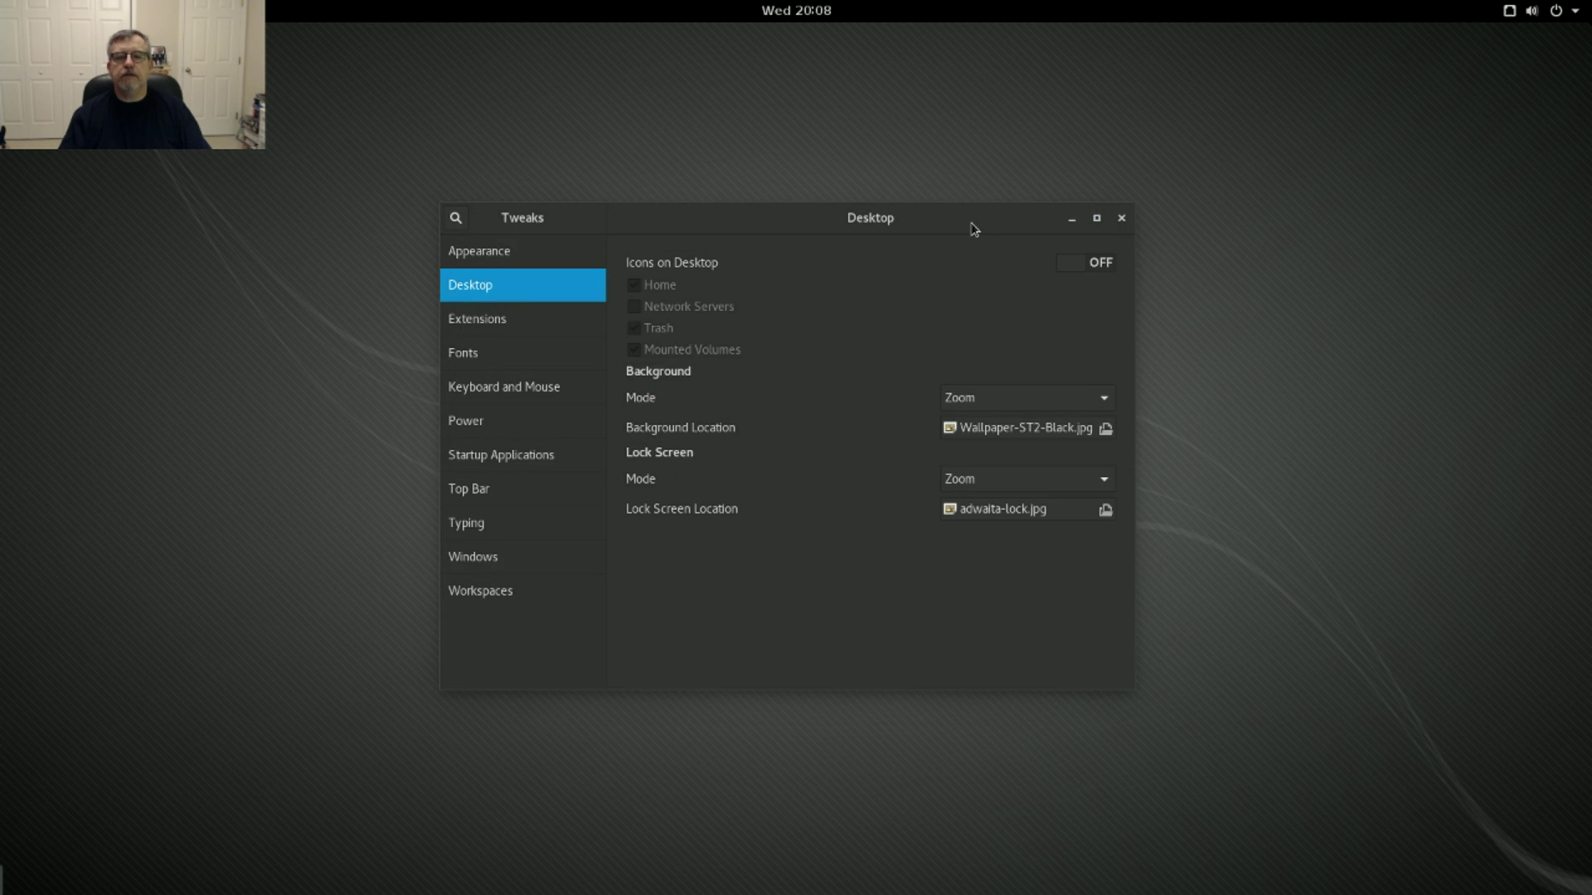
left_click_drag(976, 230, 1122, 152)
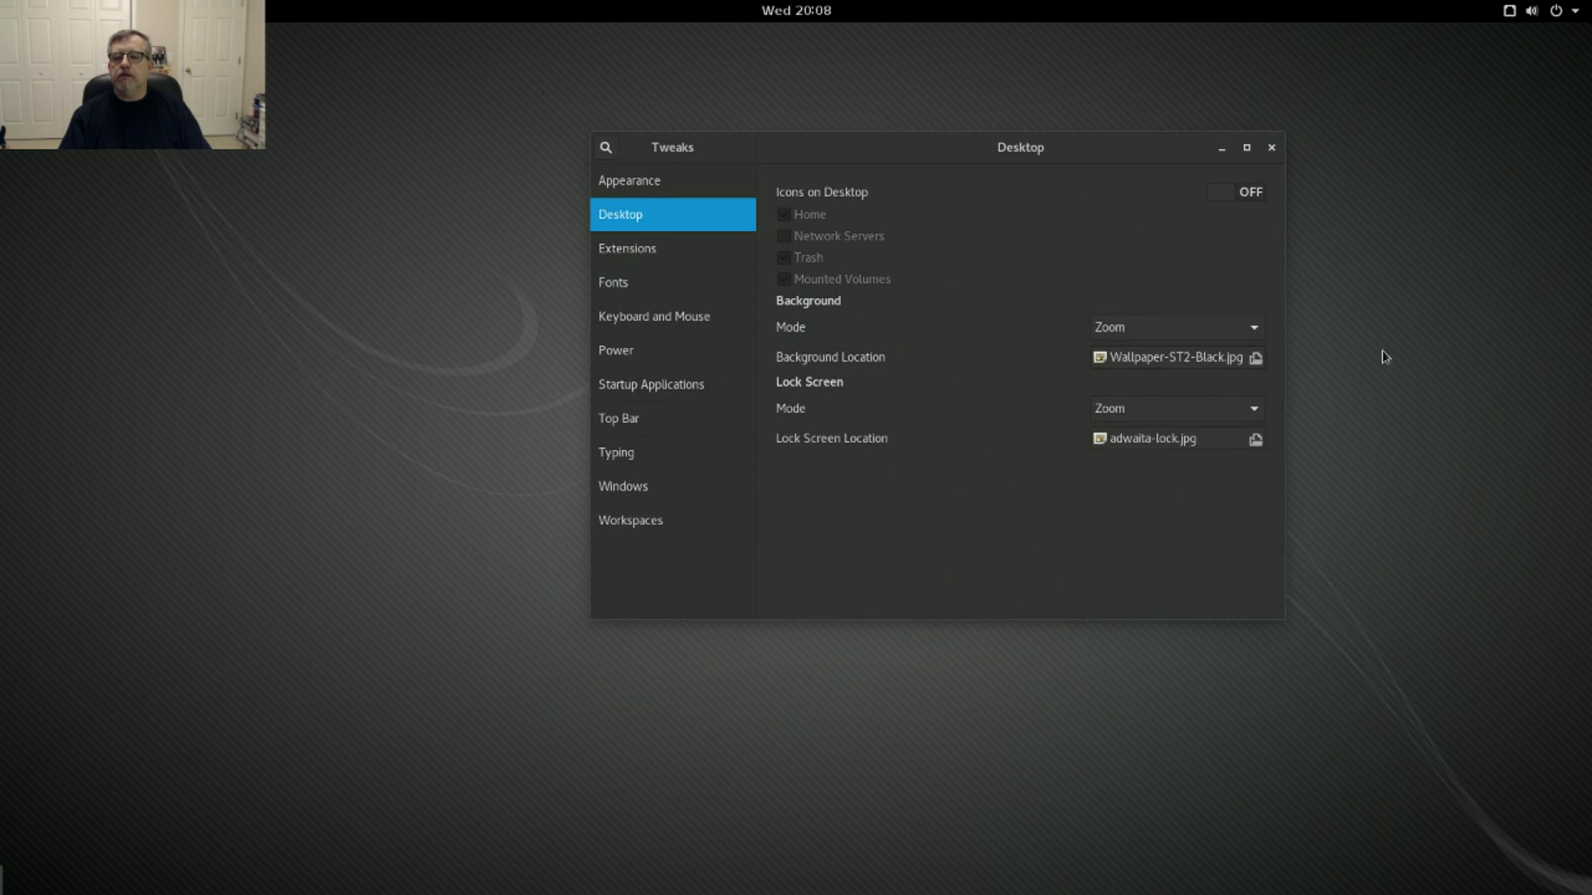
Set the desktop background back to Wallpaper-ST2-Blue.jpg.
left_click(1255, 358)
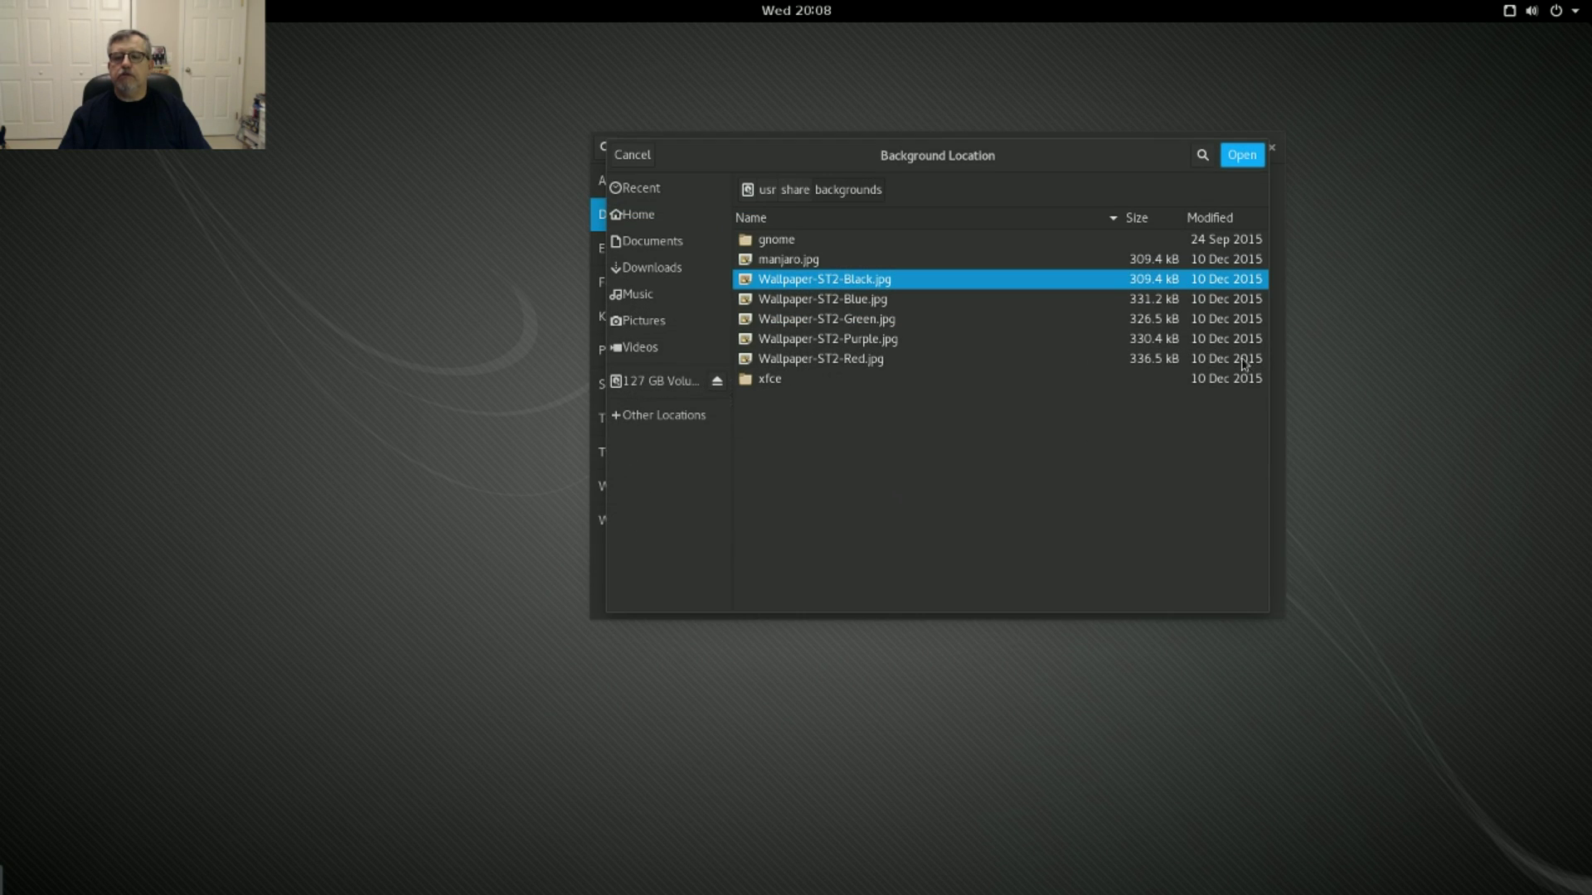
left_click(844, 303)
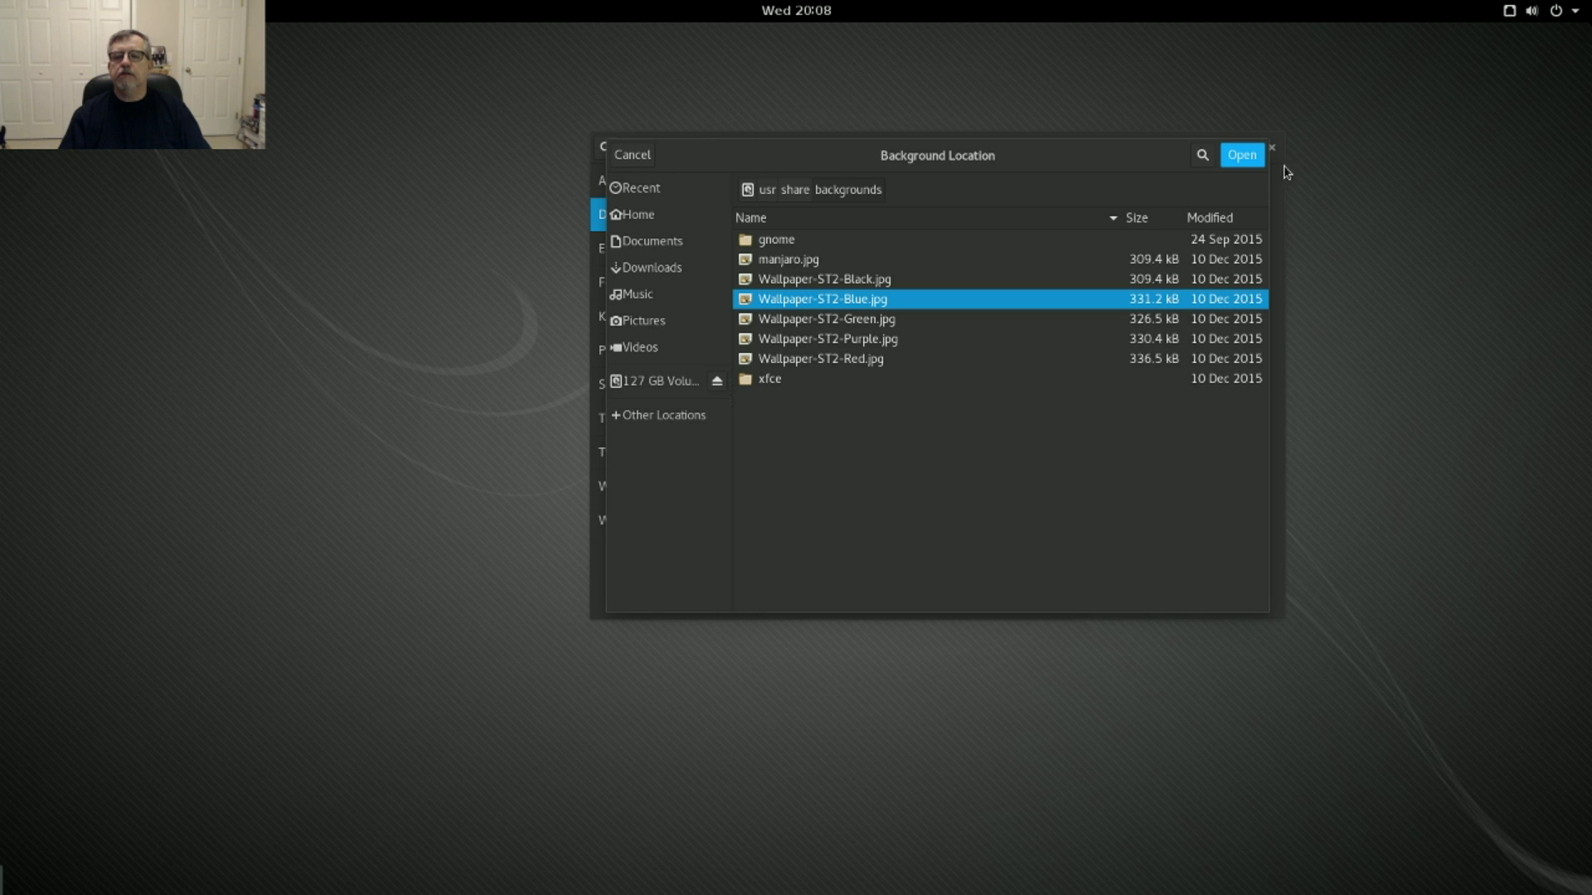
left_click(1241, 156)
left_click_drag(1033, 160, 924, 296)
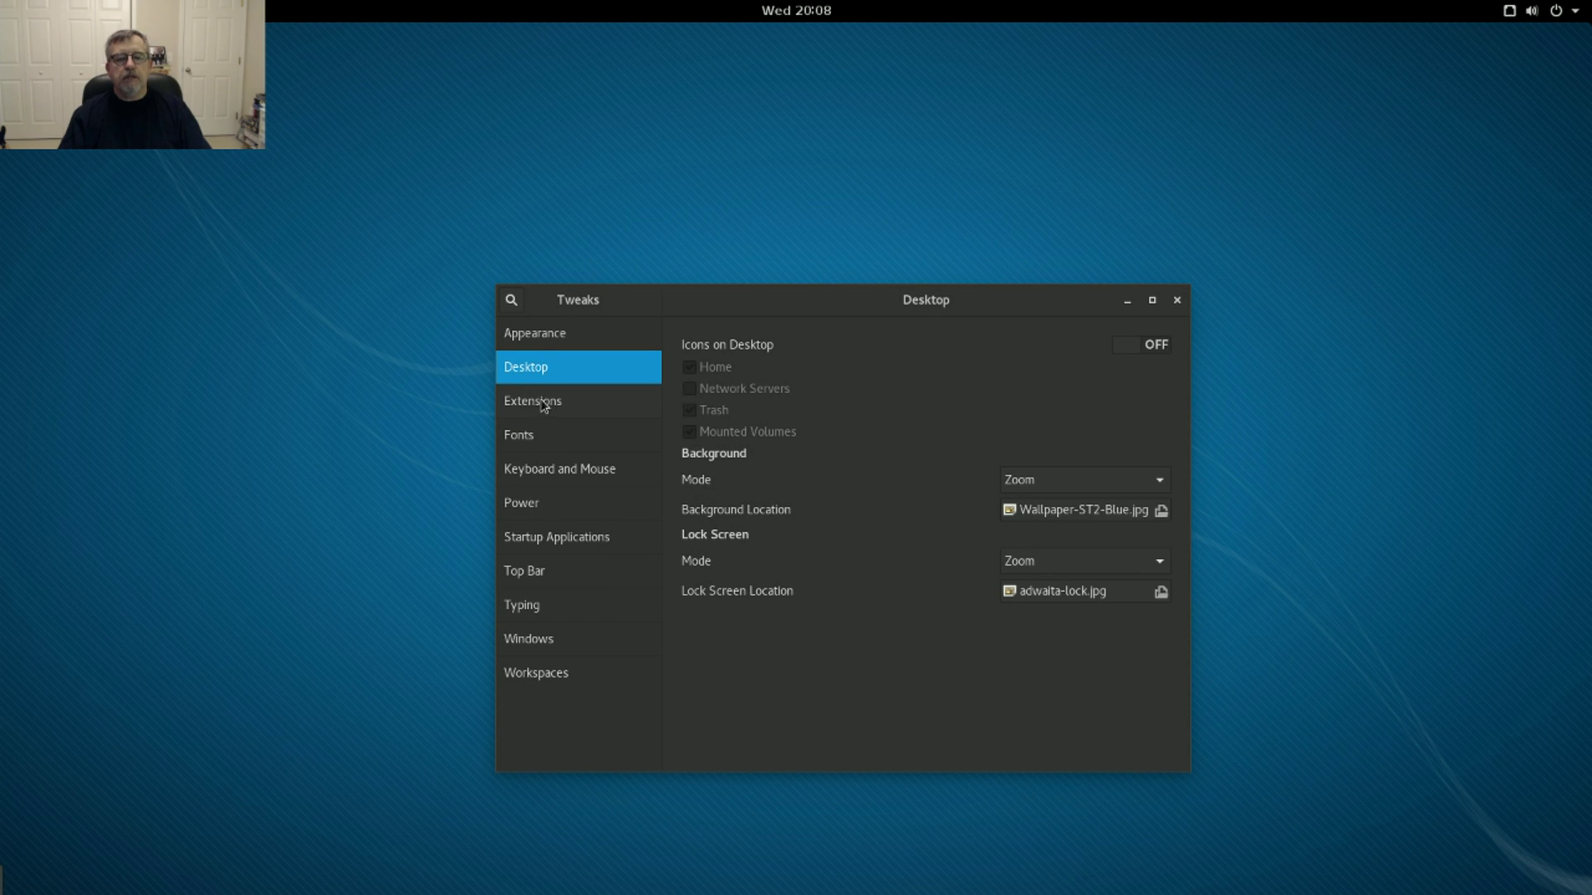
Show the Extensions page and enlarge the Tweaks window to reveal more extensions.
left_click(542, 401)
left_click_drag(934, 307, 911, 97)
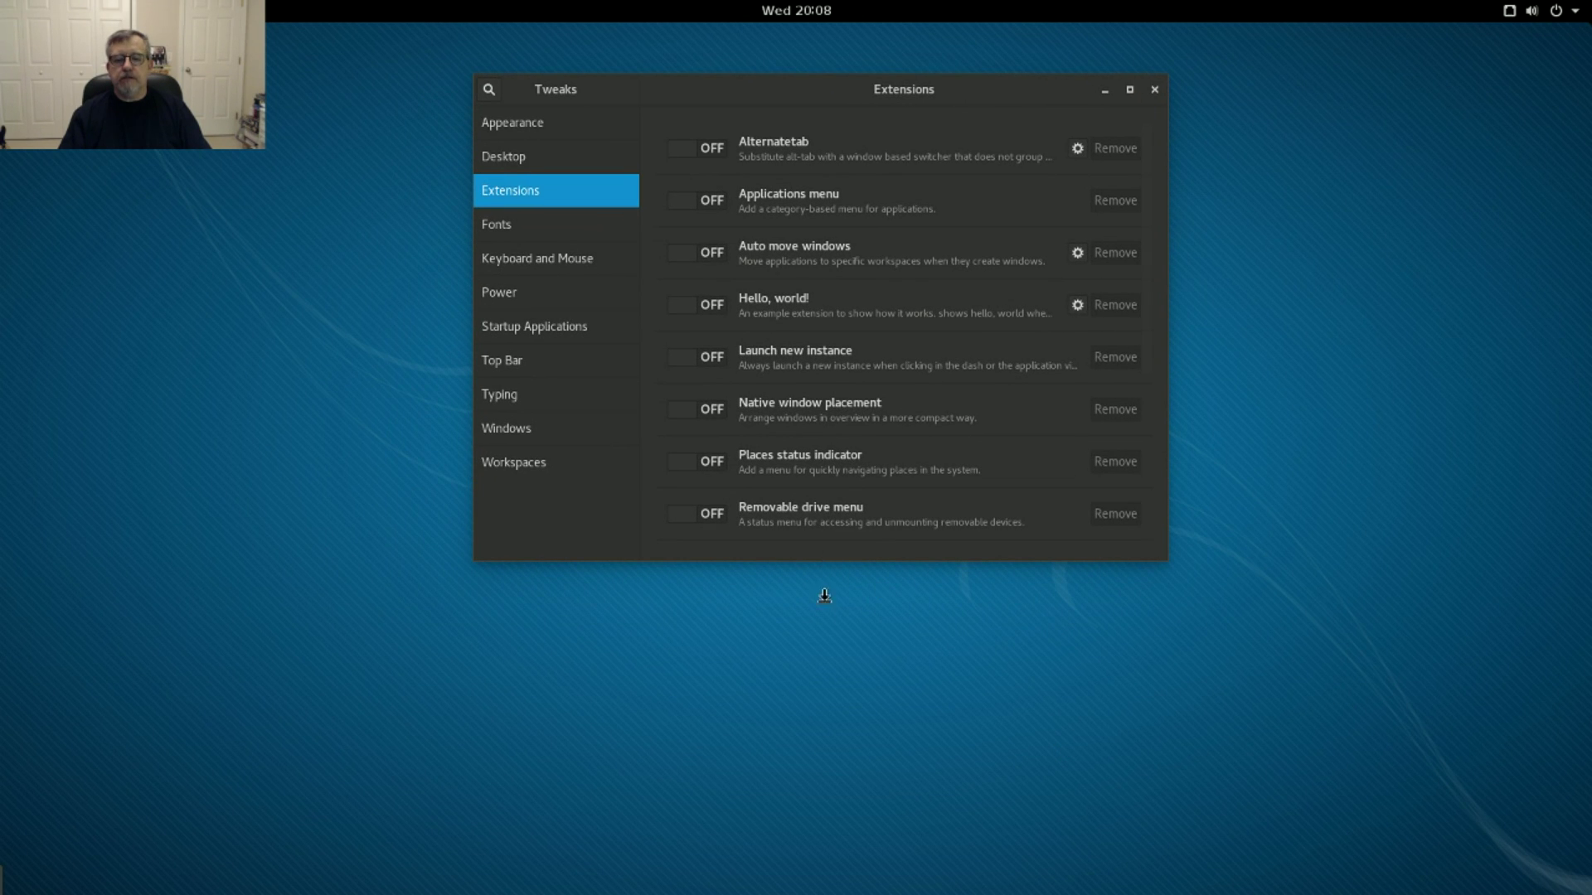
left_click_drag(824, 595, 866, 832)
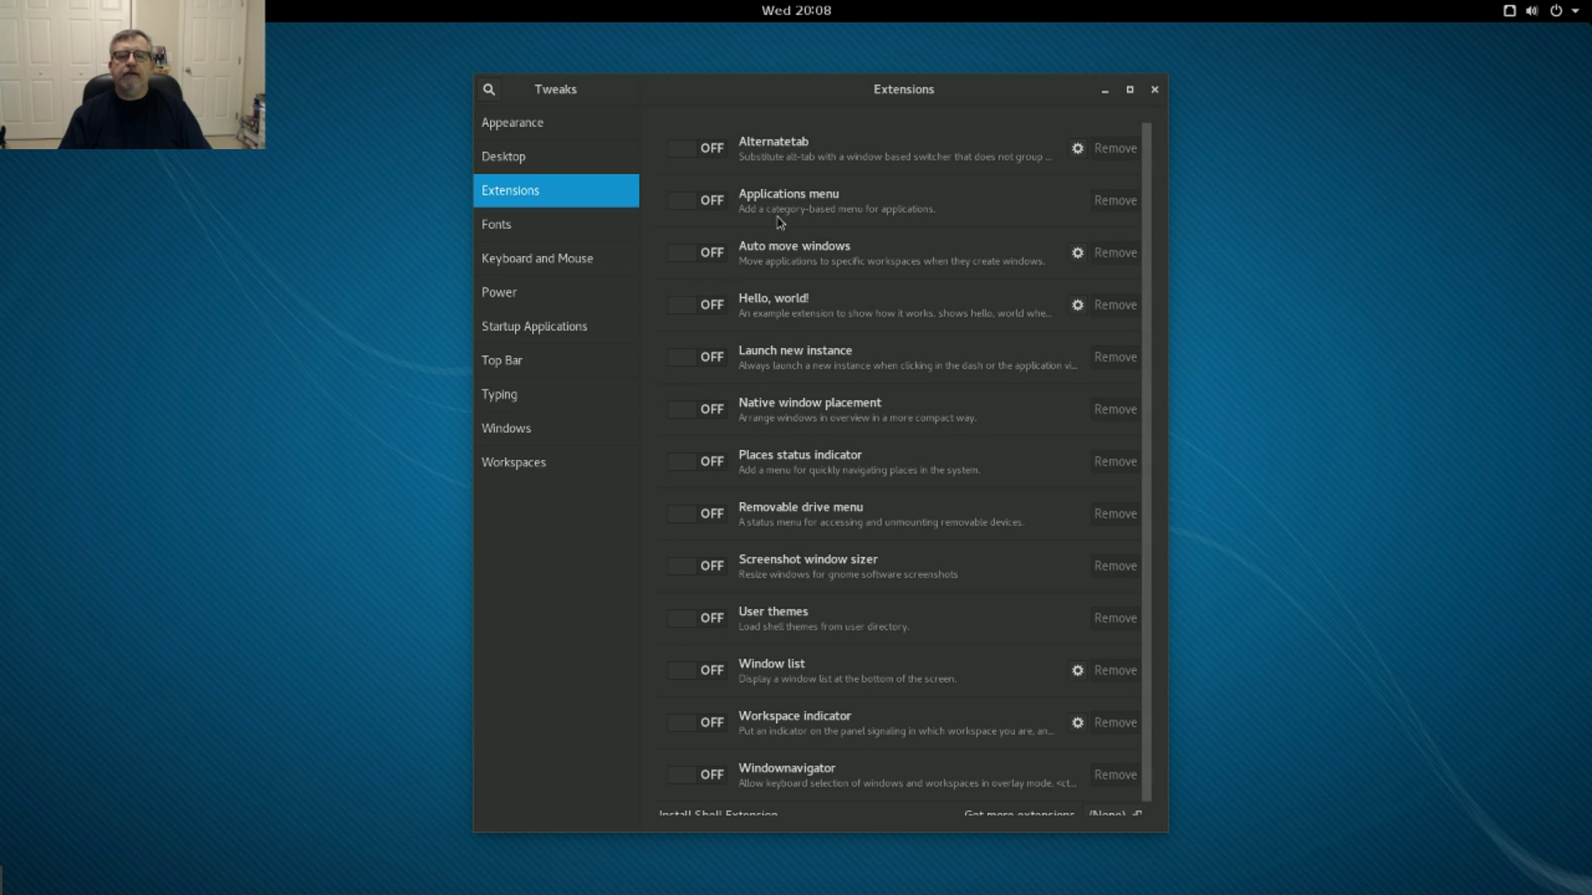
Enable the Applications menu, Places status indicator, Removable drive menu, User themes and Window list extensions.
left_click(695, 201)
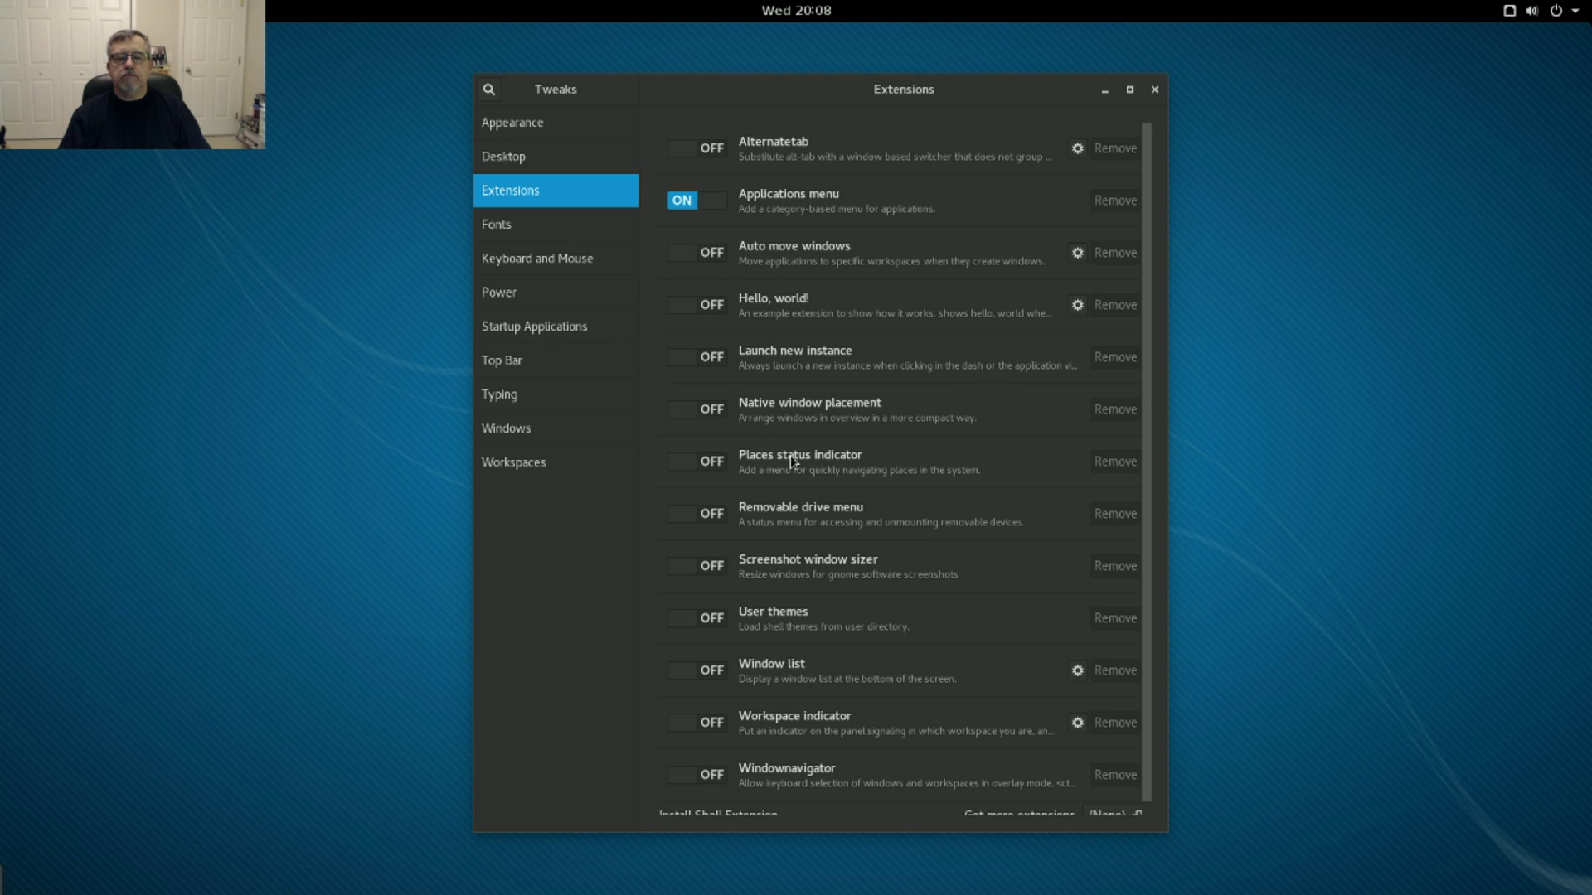
left_click(676, 461)
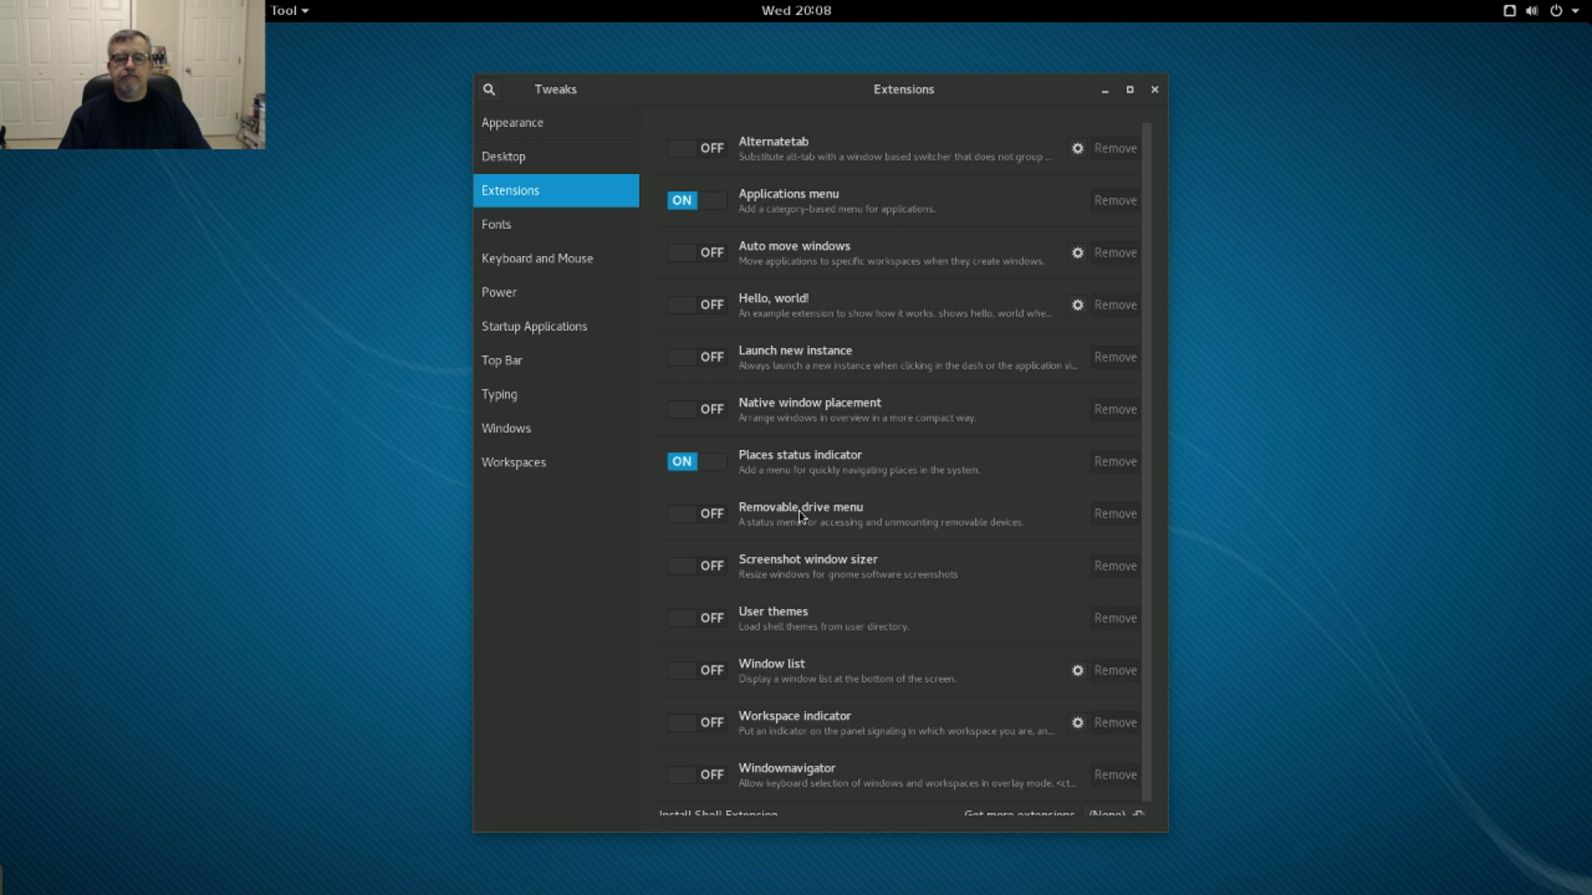
left_click(685, 519)
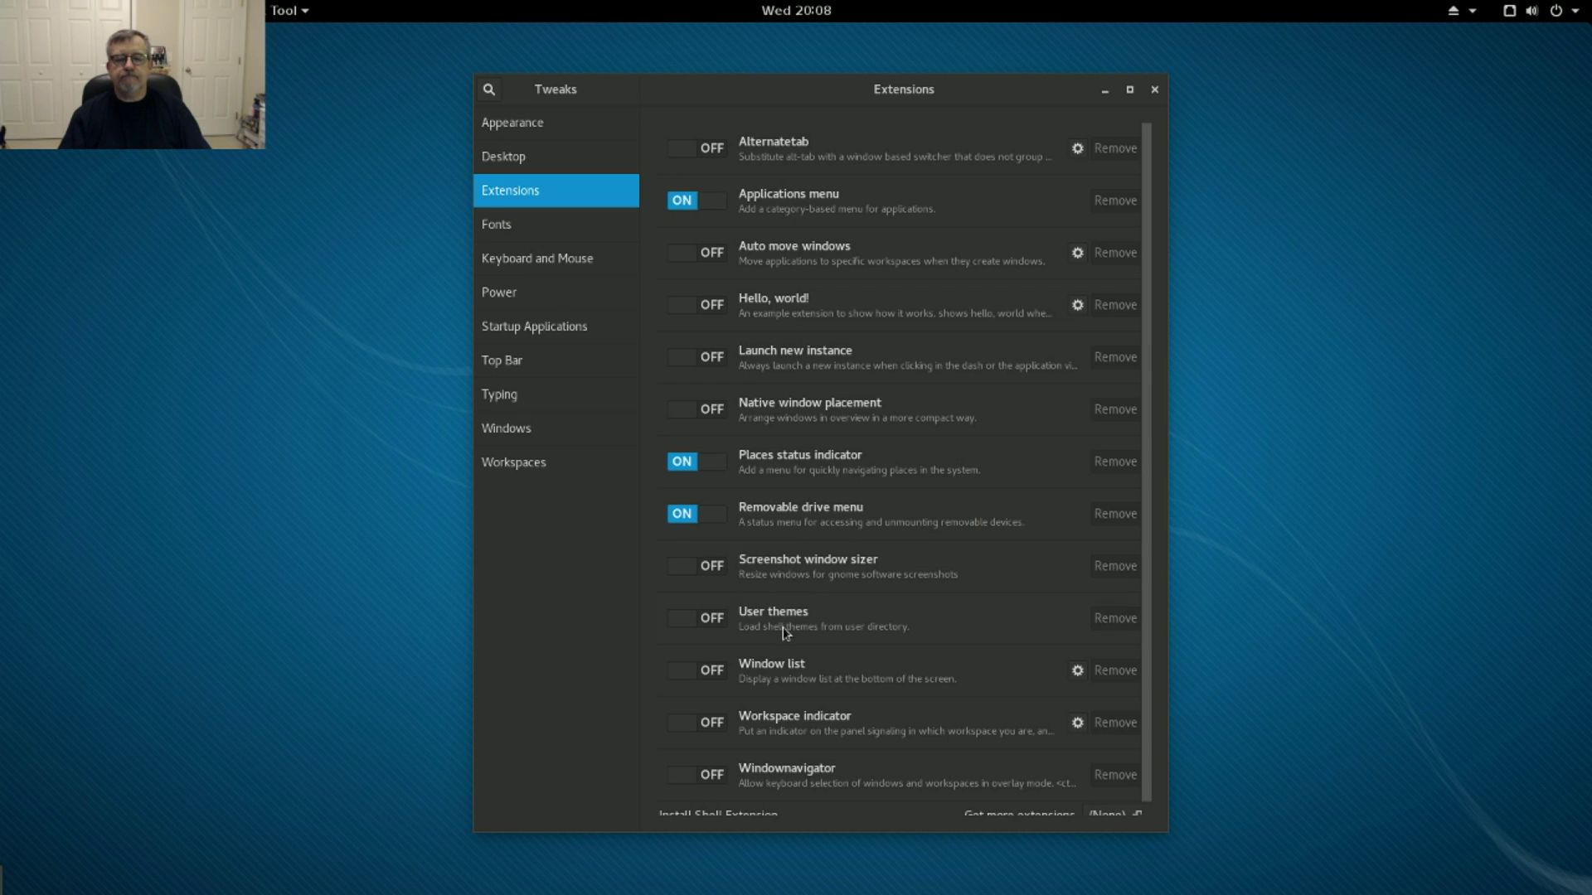
left_click(684, 620)
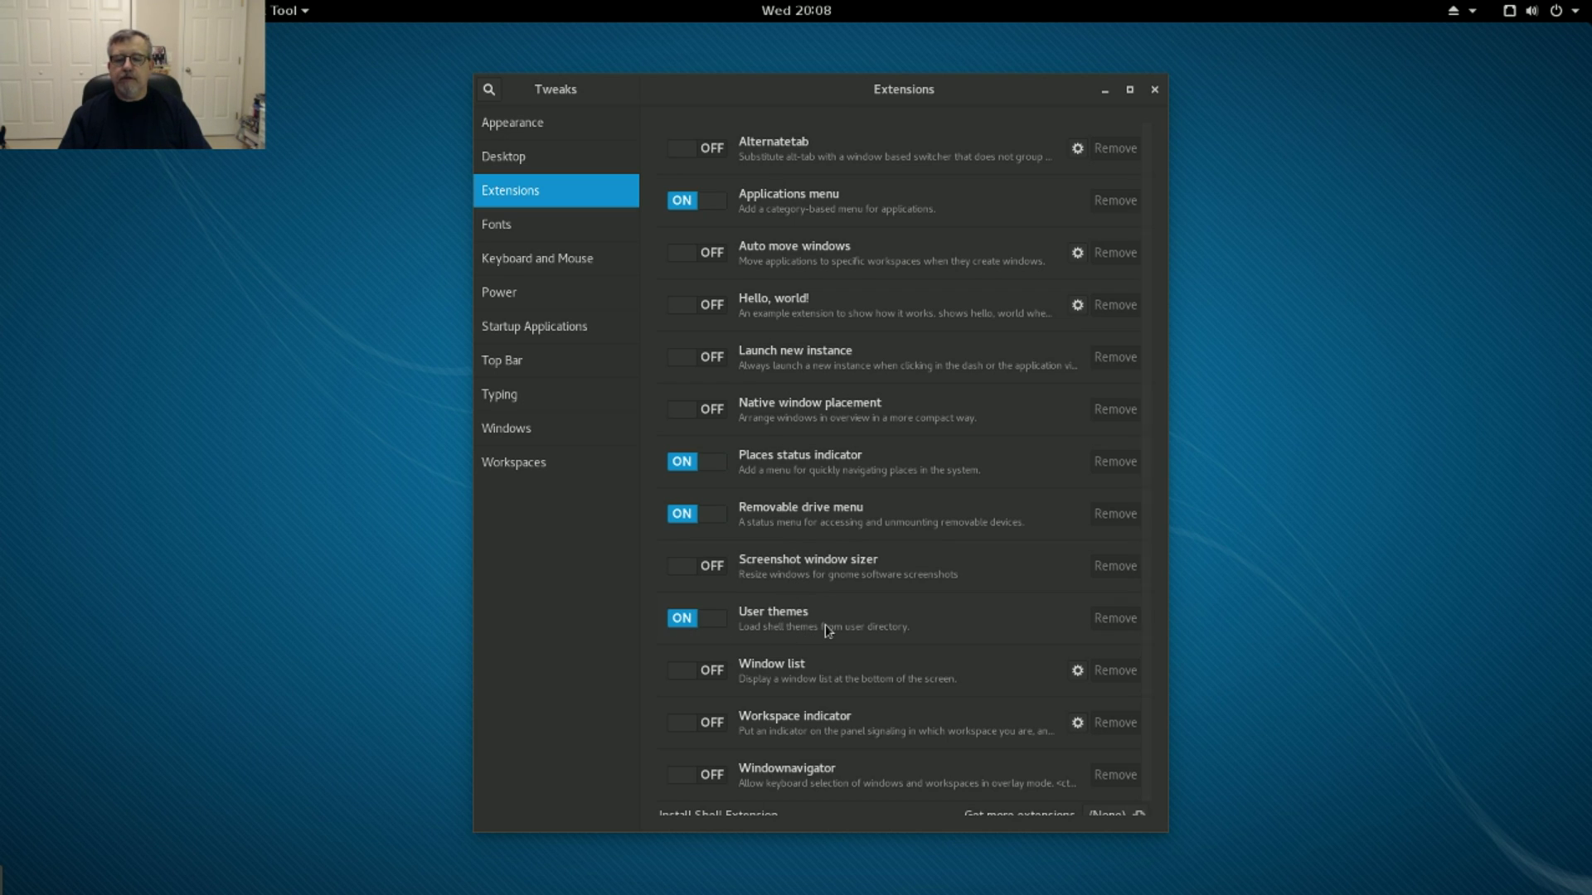
scroll(827, 638, "down", 1)
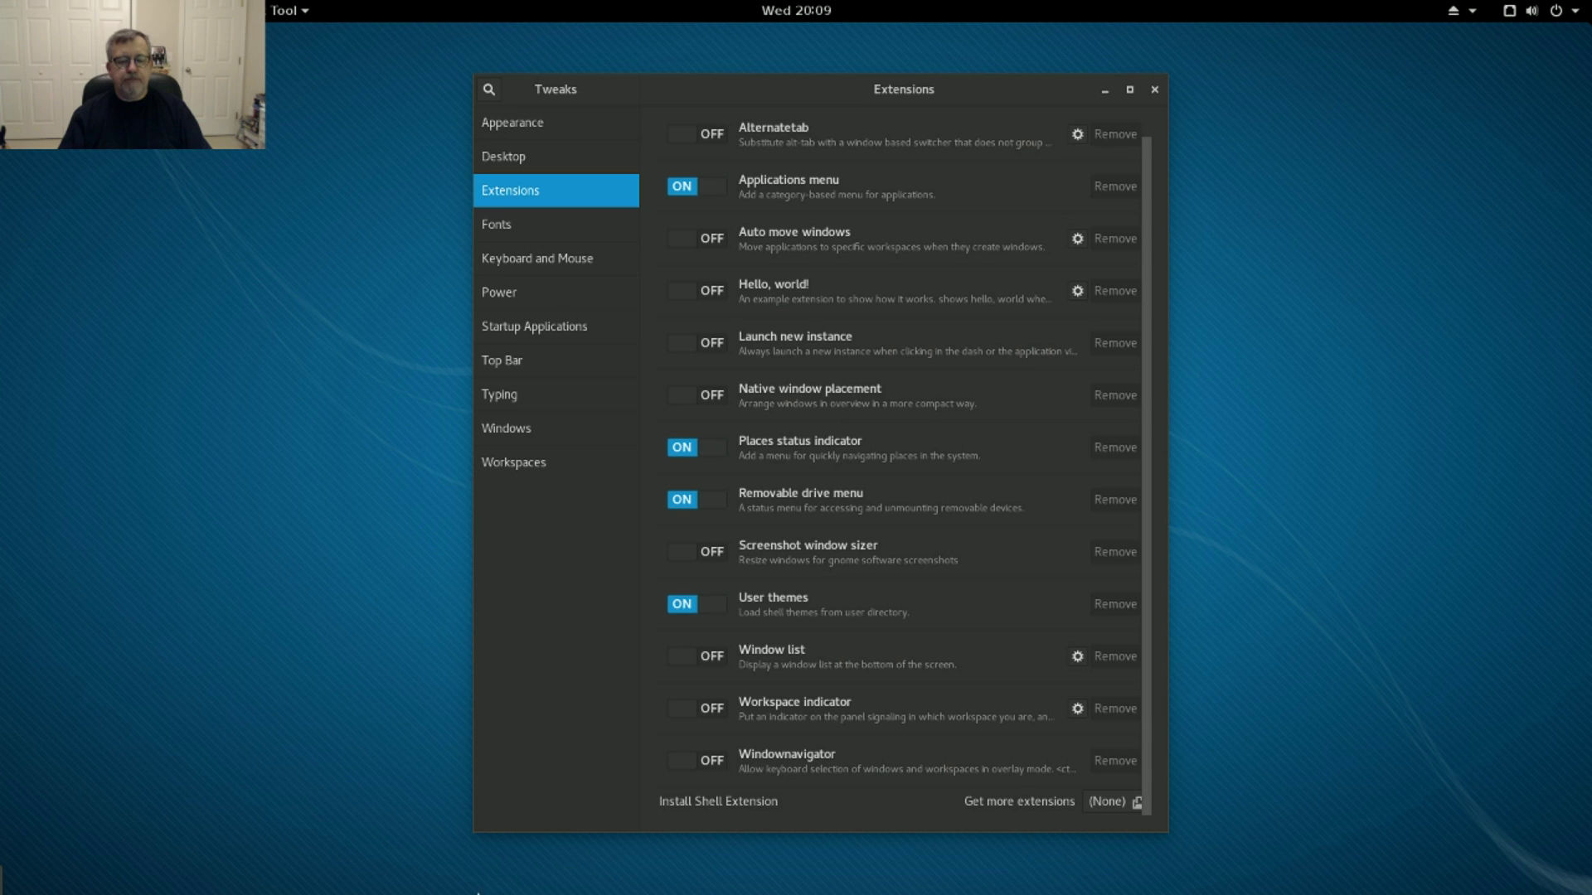
left_click(683, 659)
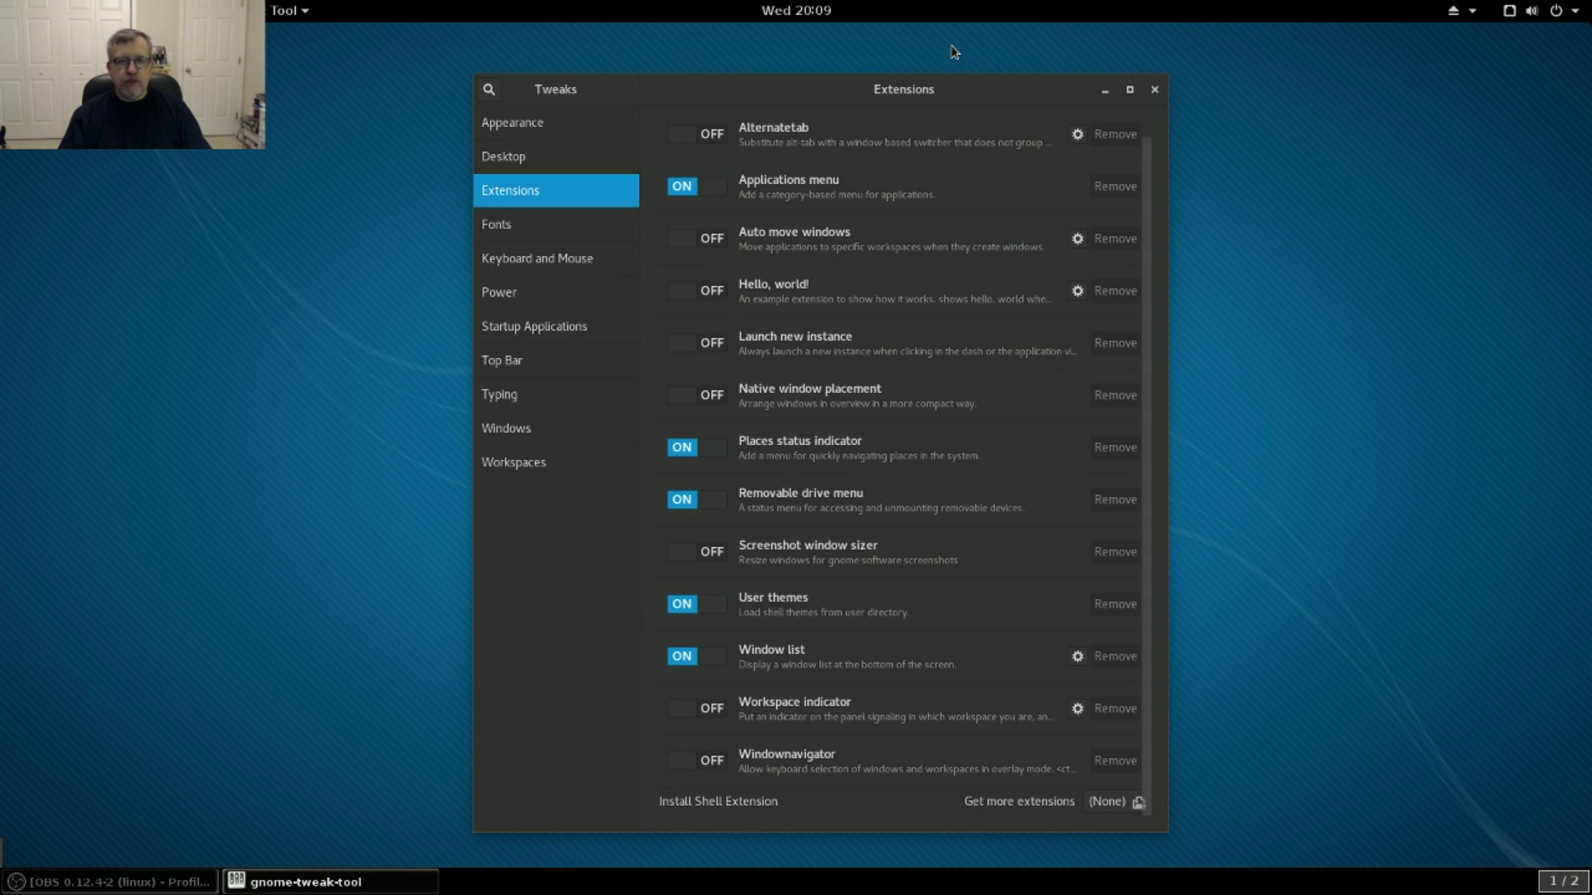
Browse the Fonts, Keyboard and Mouse, Power and Startup Applications pages.
left_click(529, 232)
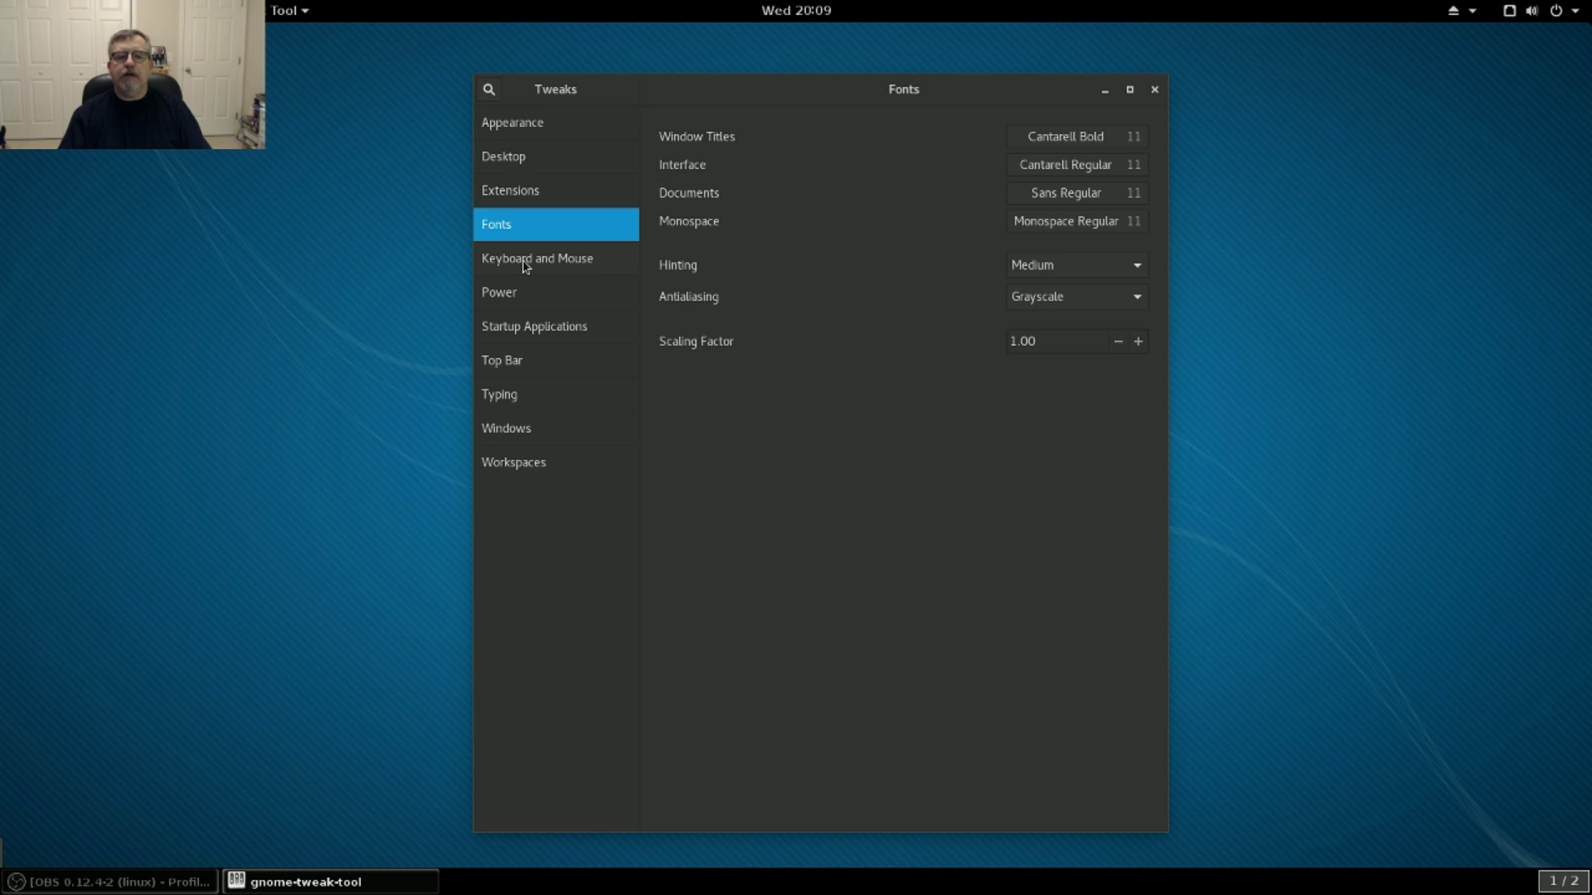
left_click(525, 264)
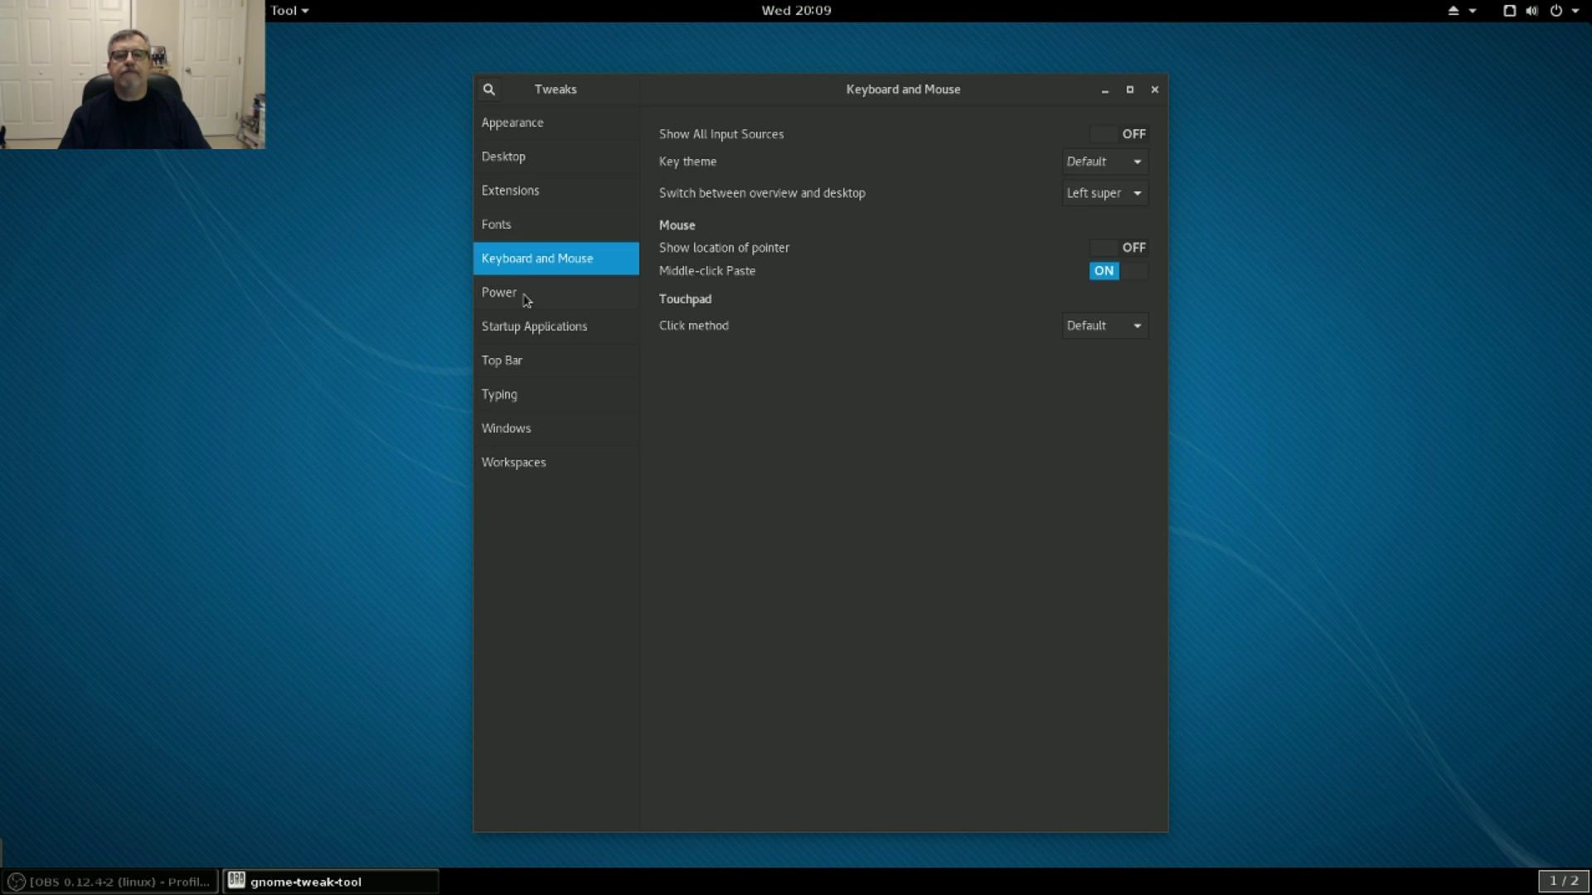
left_click(526, 303)
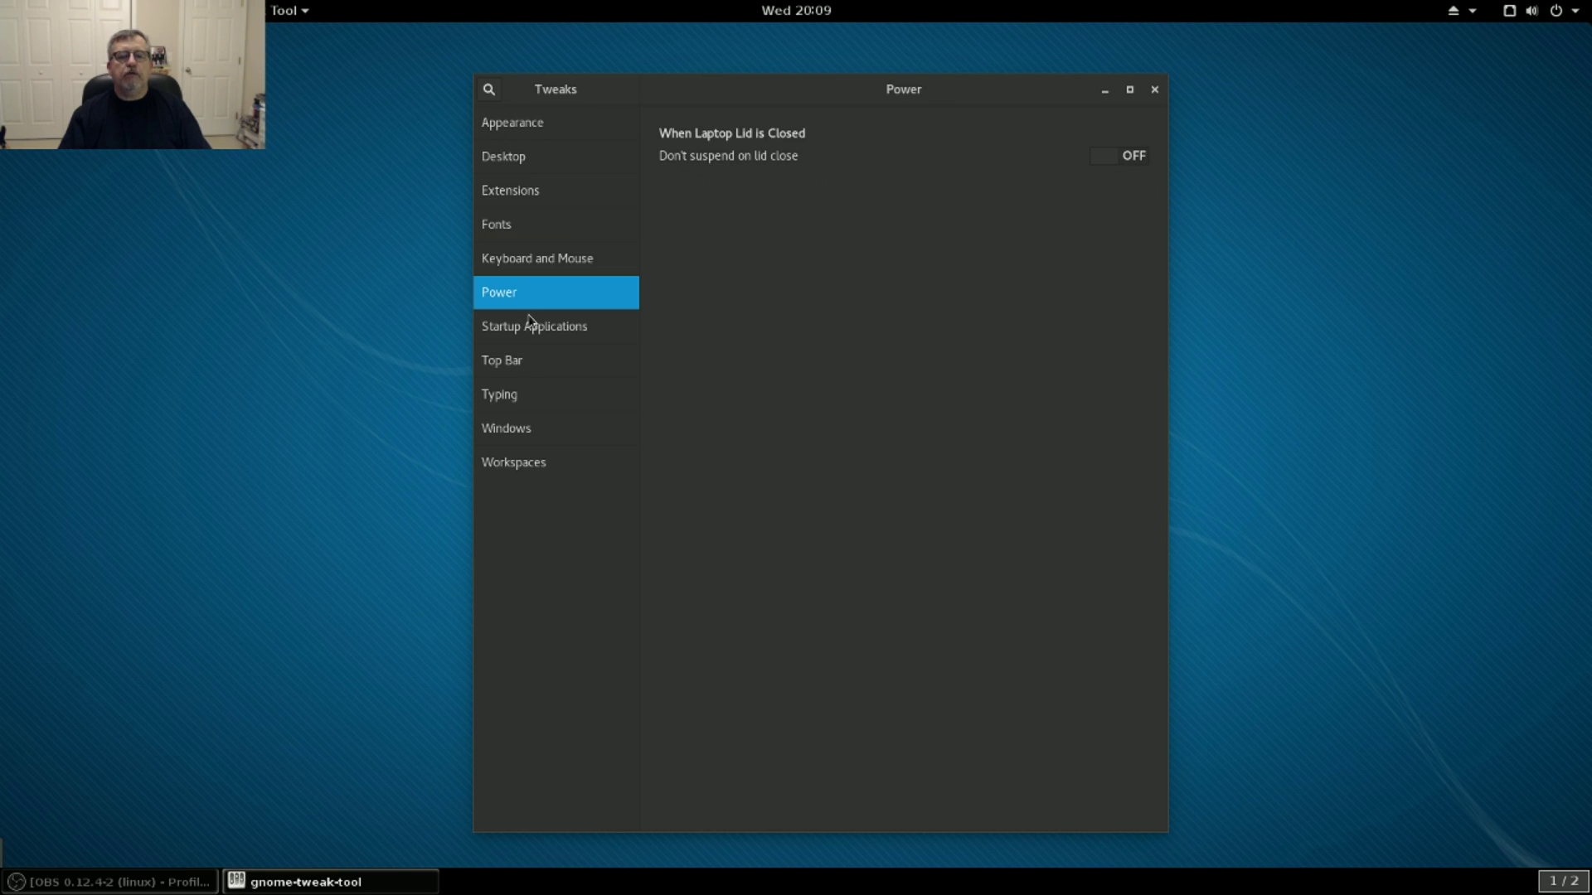
left_click(530, 334)
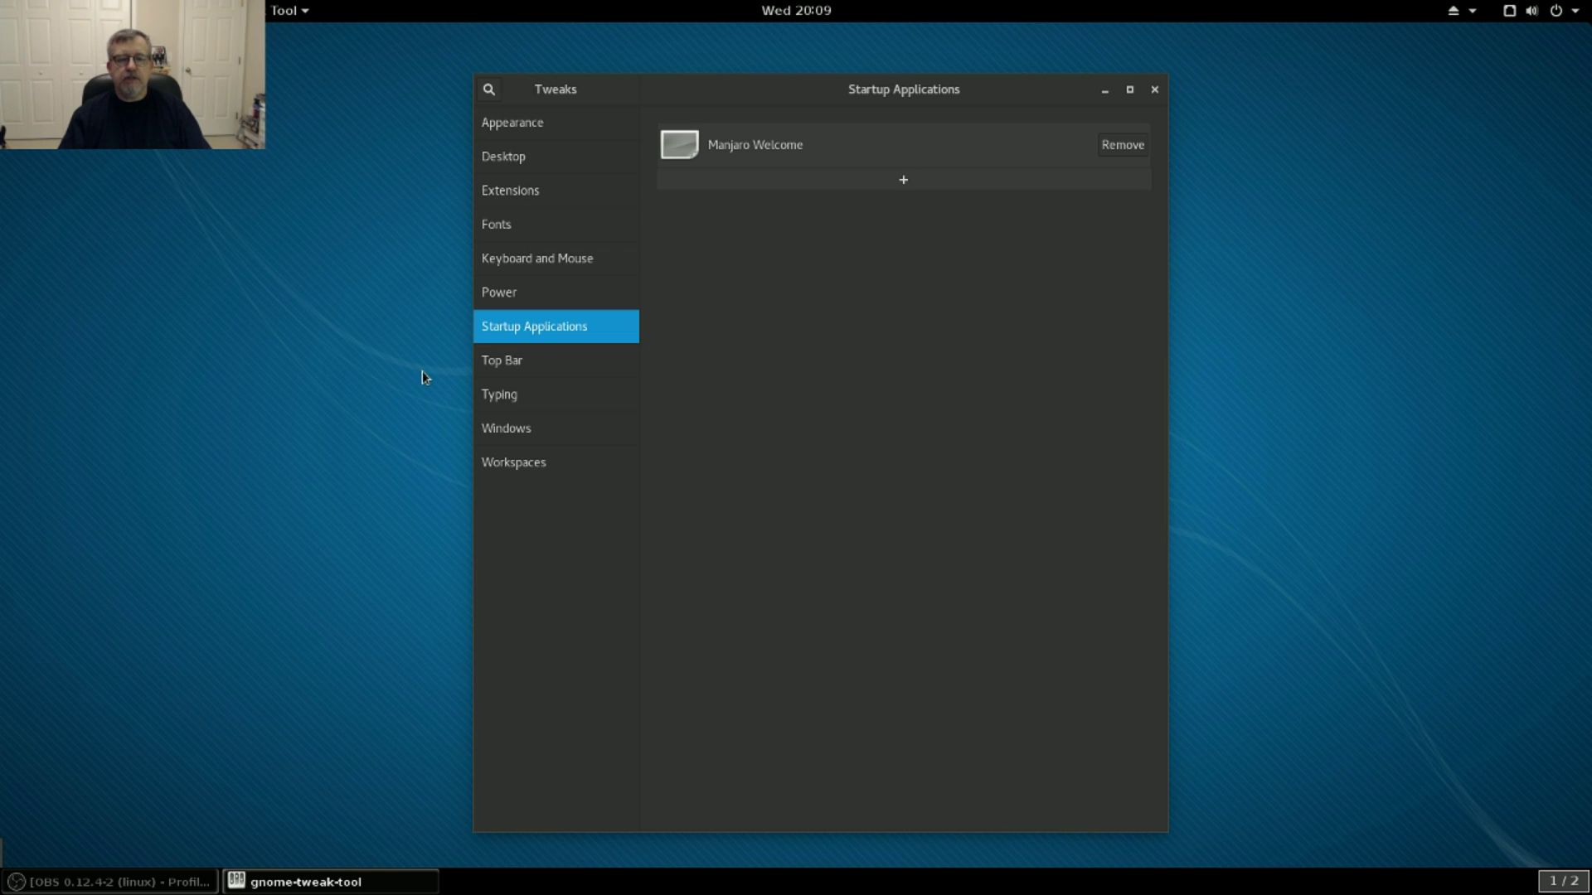
Turn on Show date for the top-bar clock, then view the Typing options.
left_click(506, 368)
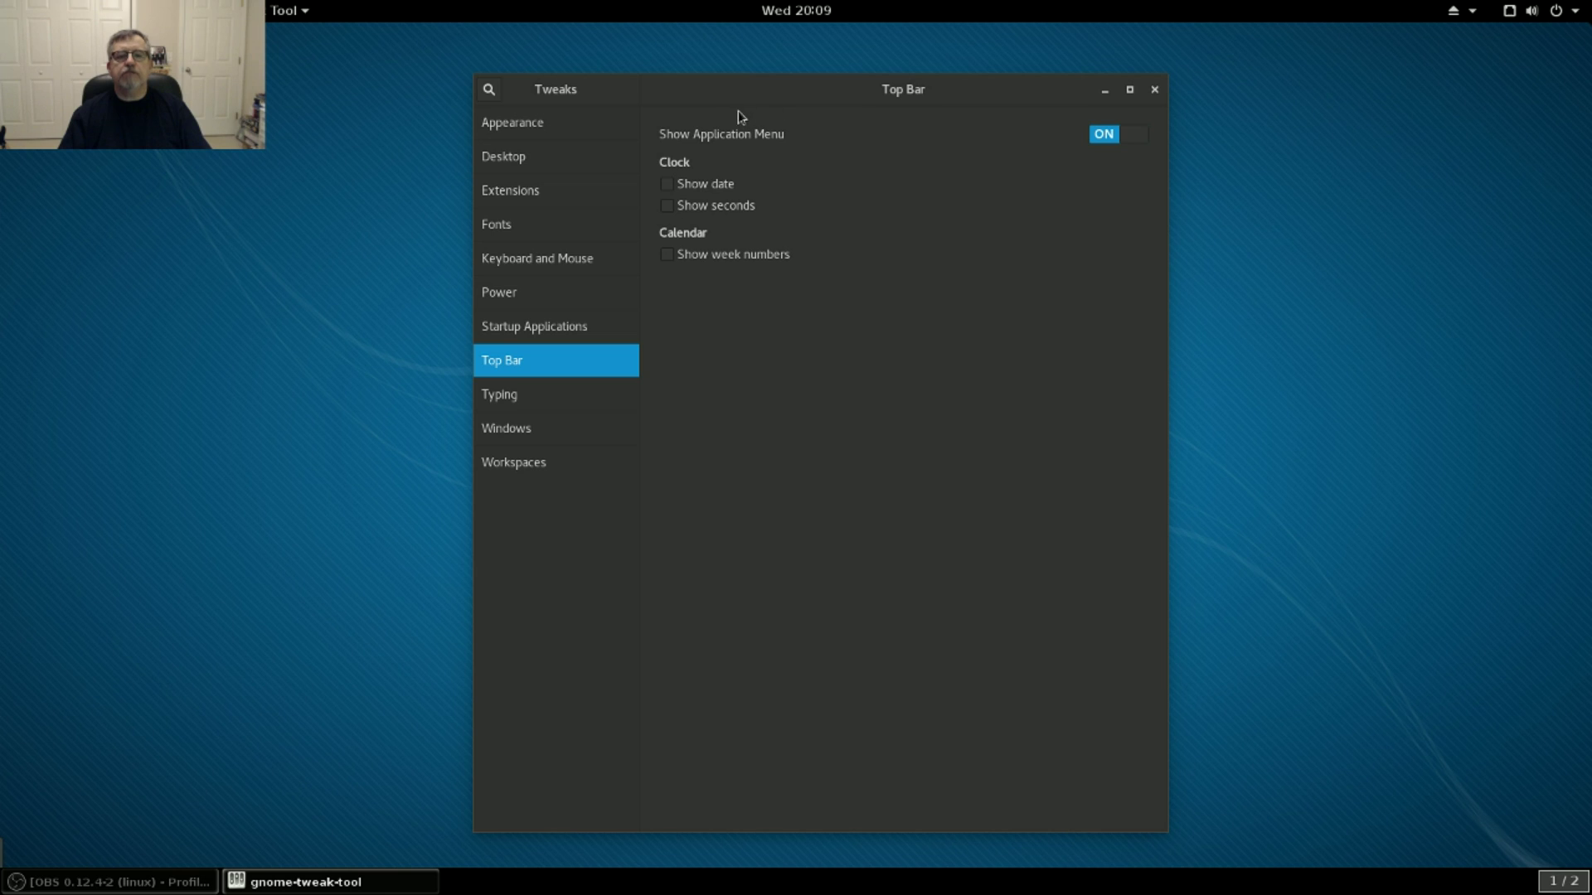
left_click(667, 185)
left_click(503, 405)
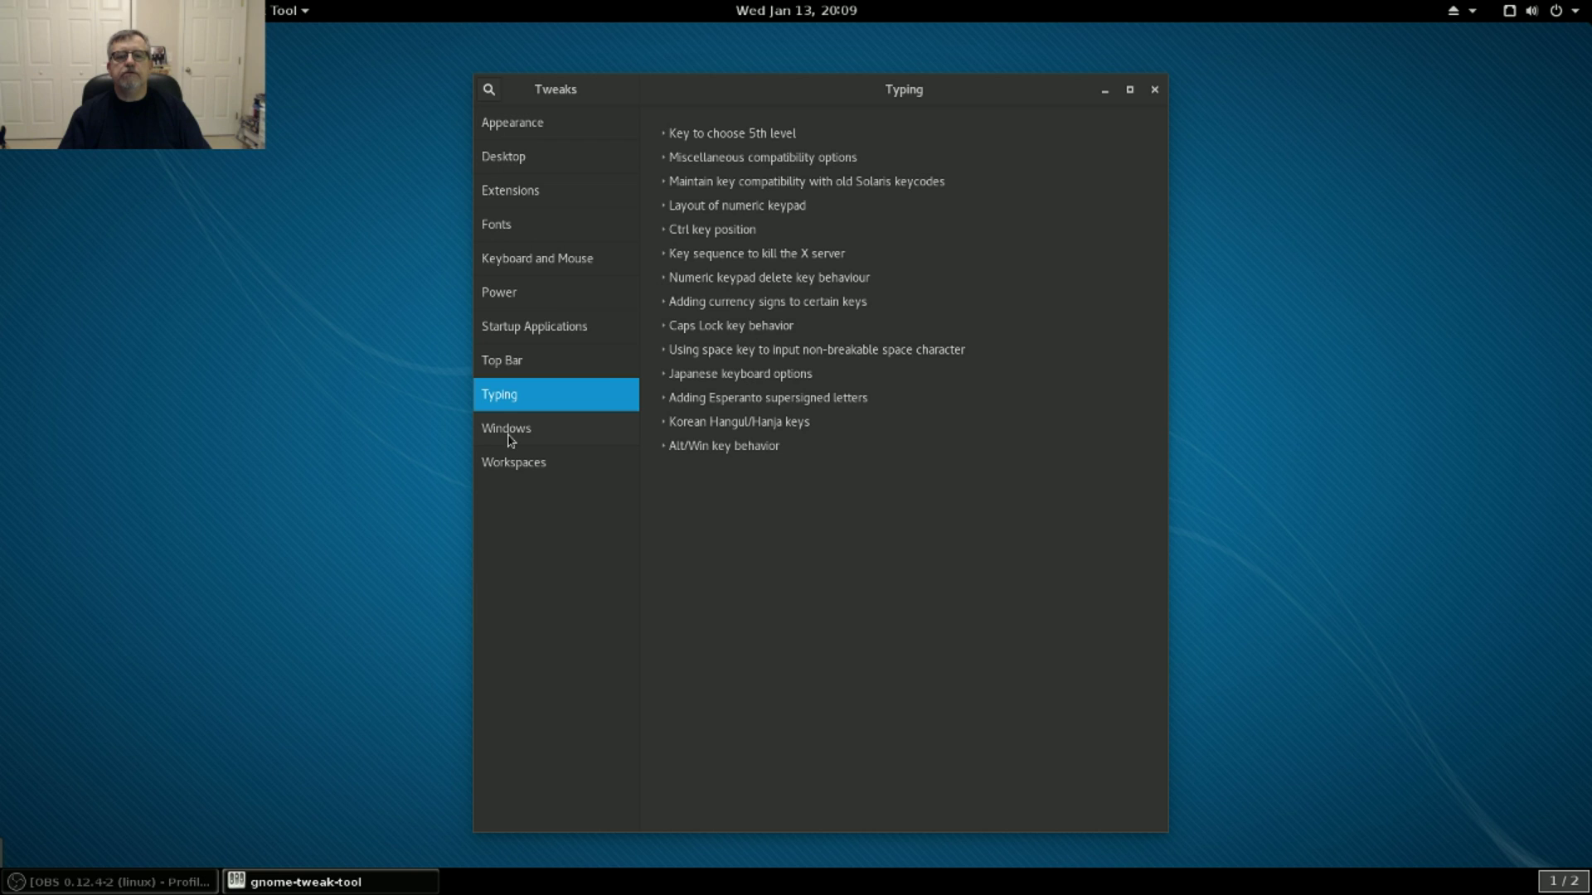
Set the X-server kill sequence to Ctrl + Alt + Backspace, review Windows and Workspaces, and close Tweaks.
left_click(732, 257)
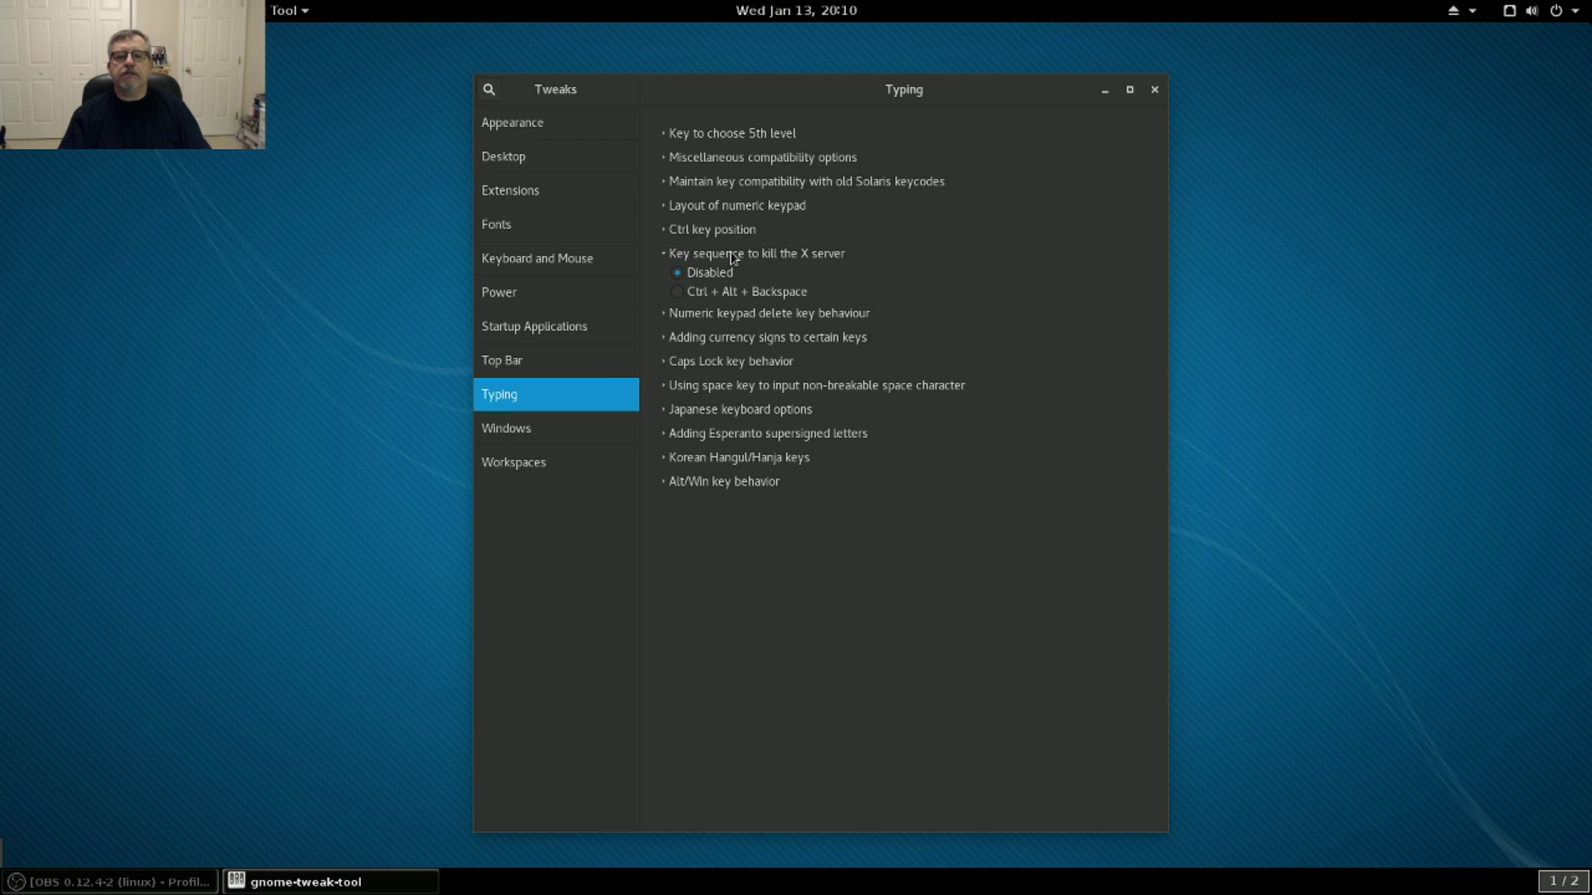
left_click(676, 293)
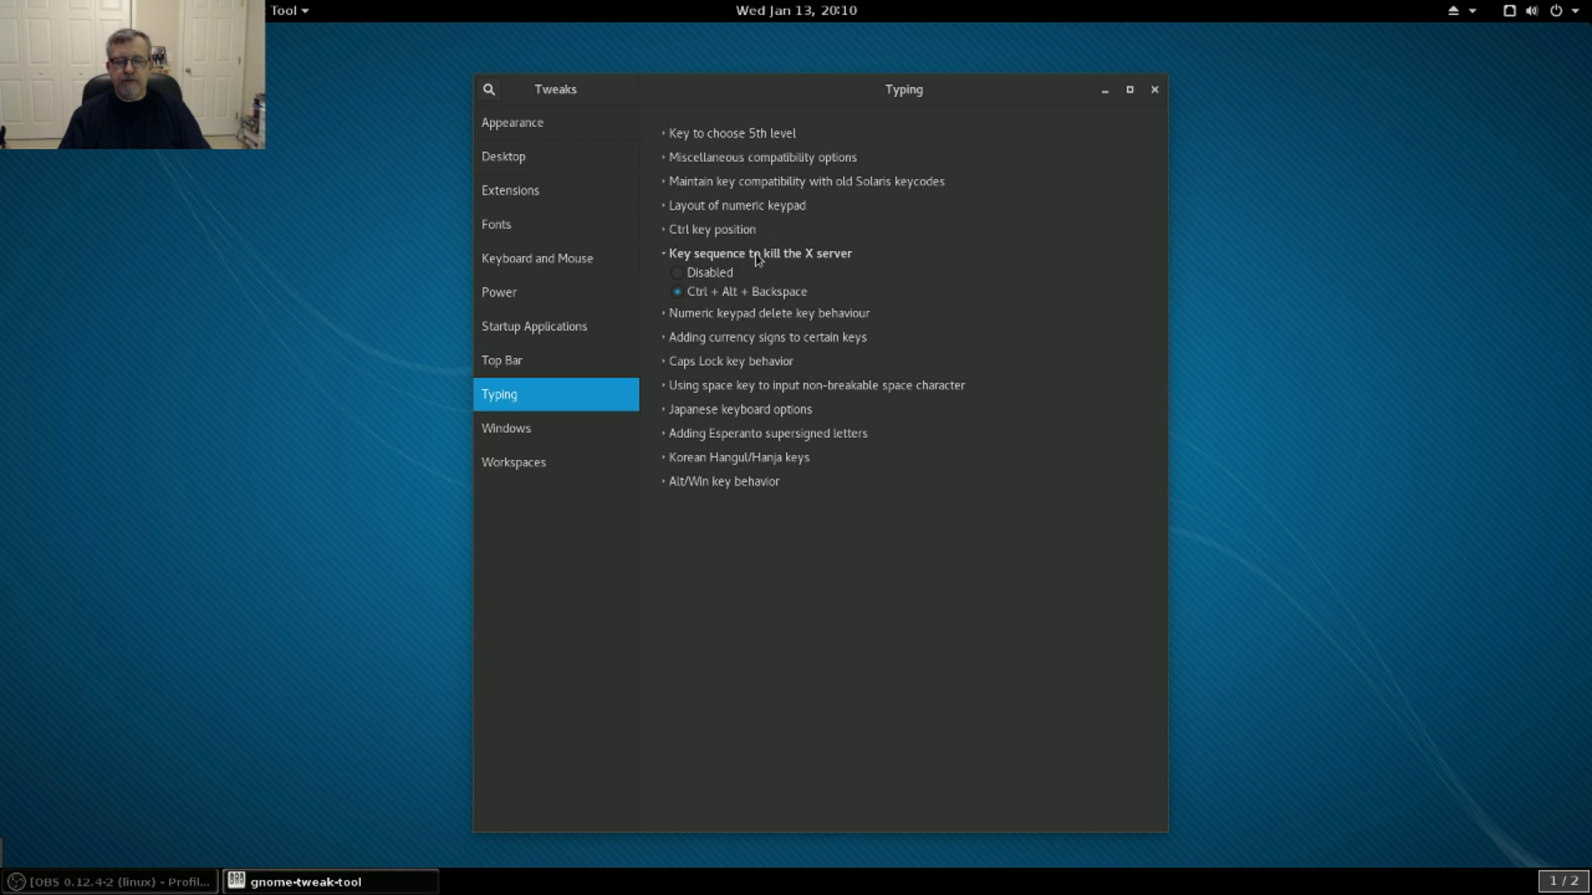
left_click(519, 432)
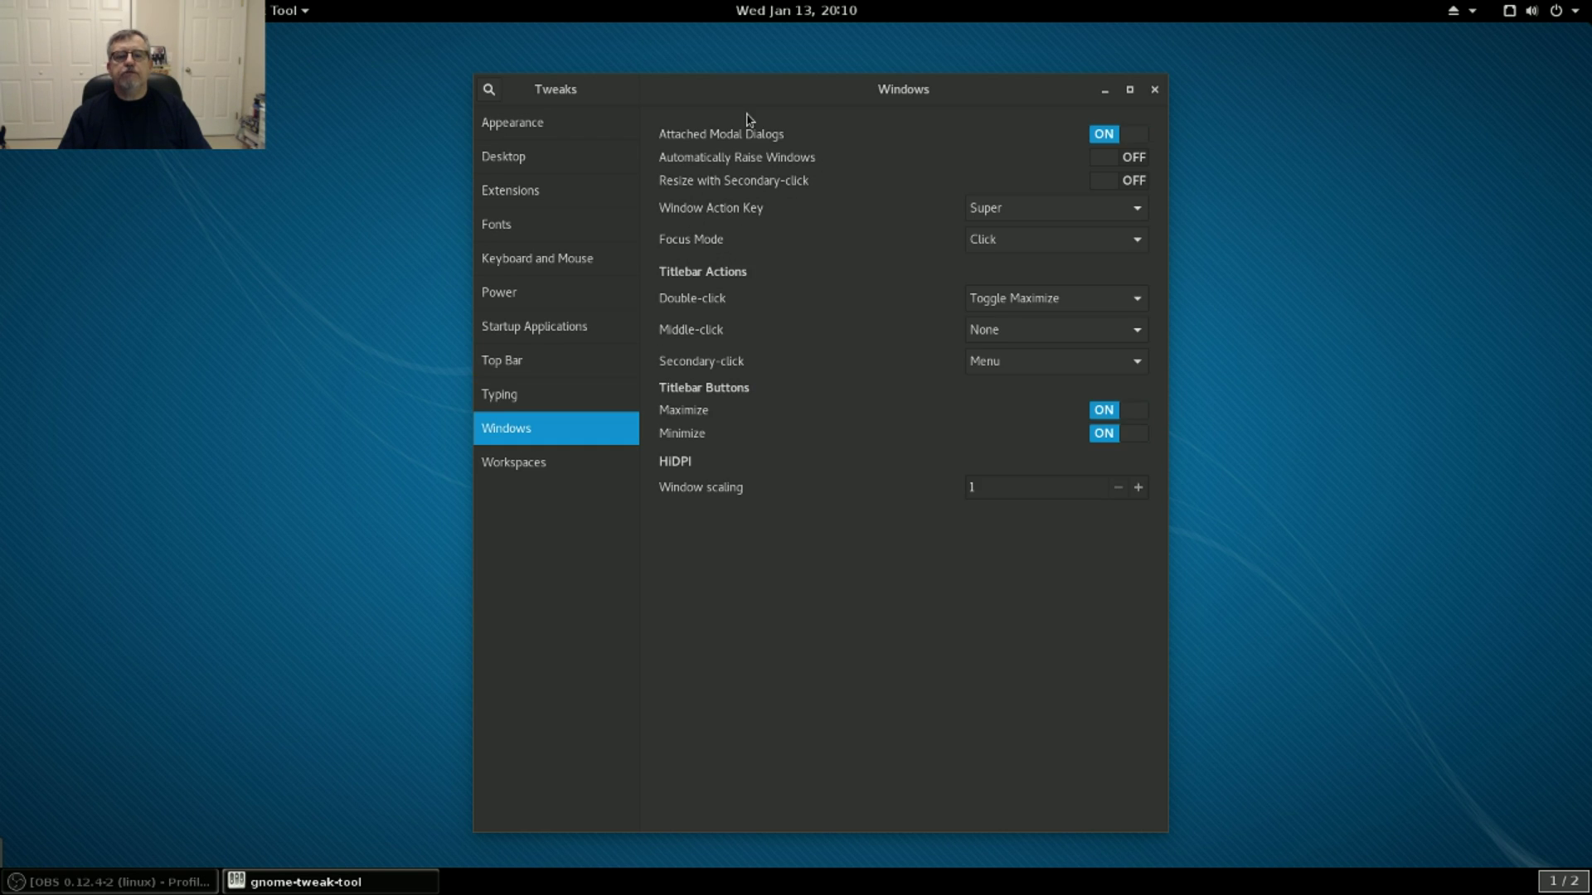
left_click(508, 479)
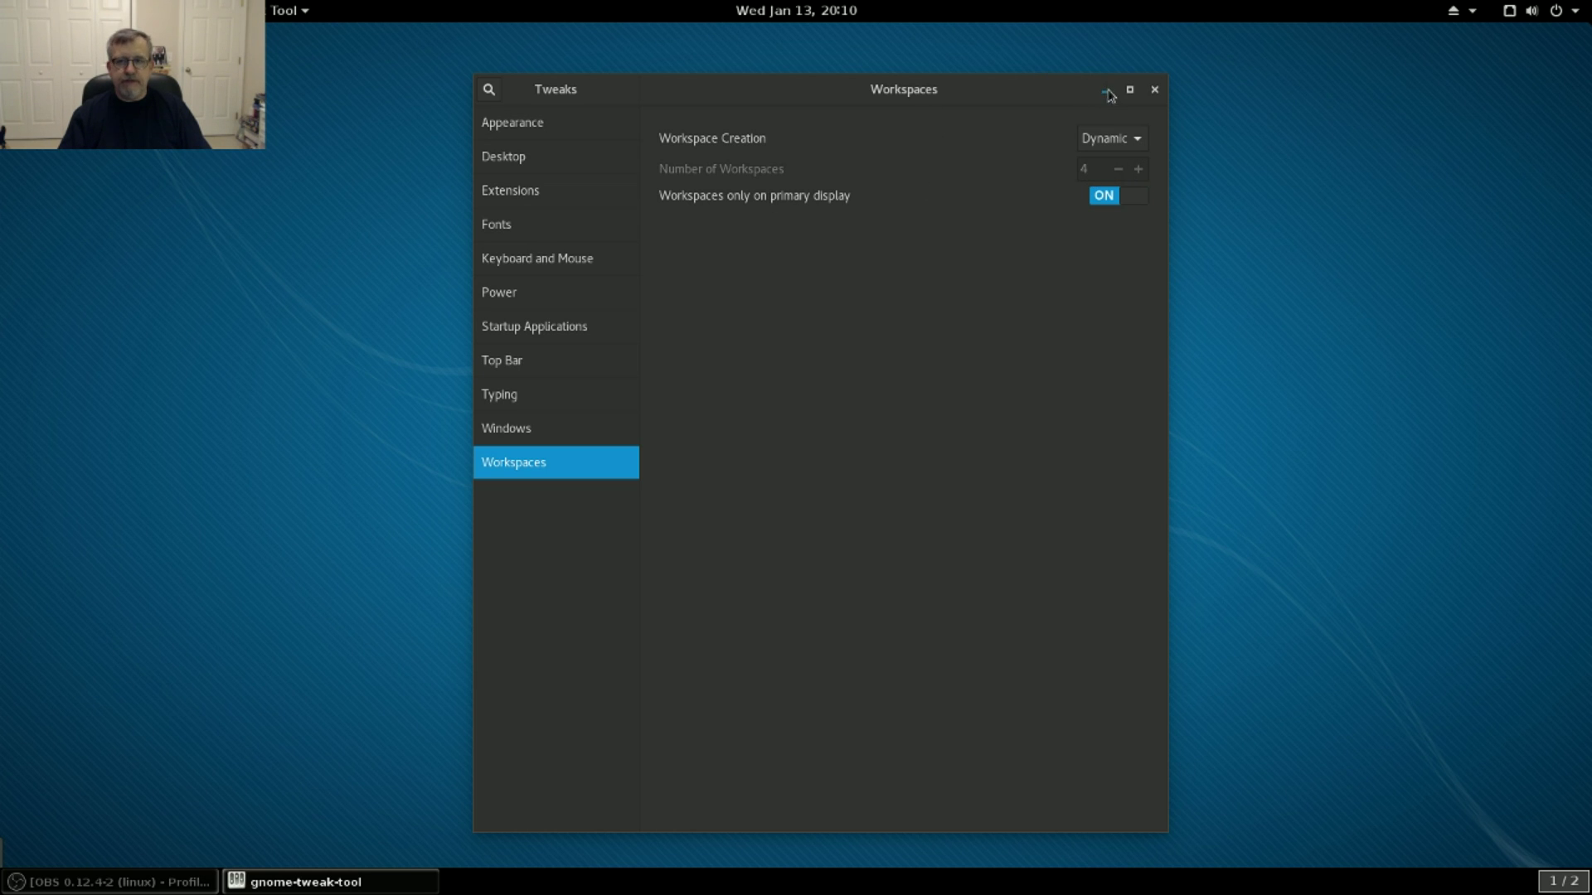
left_click(1153, 90)
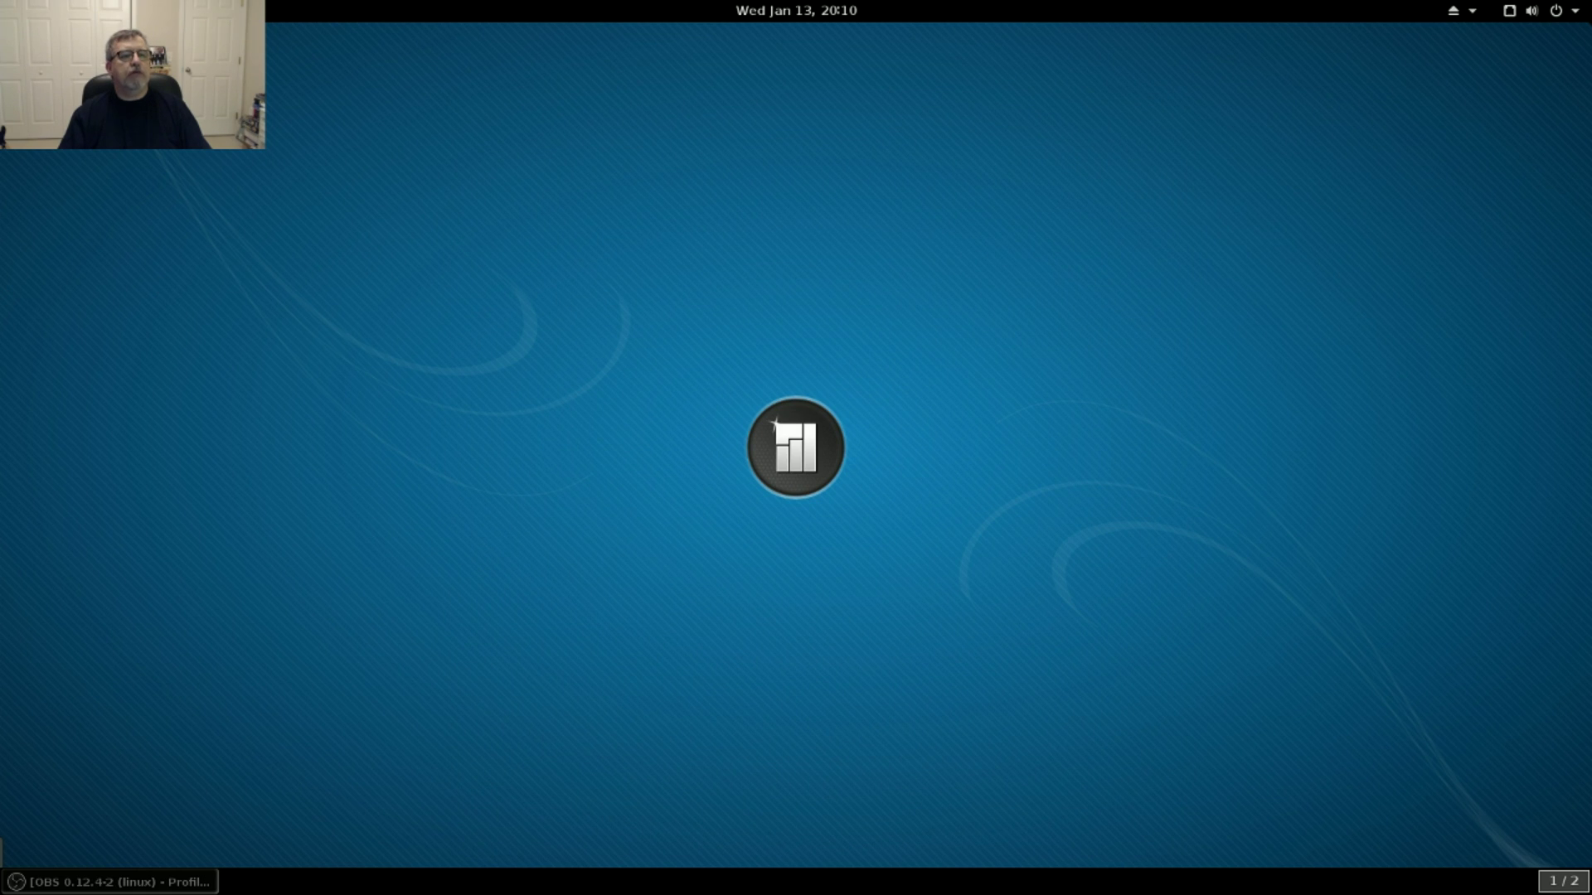
left_click(42, 10)
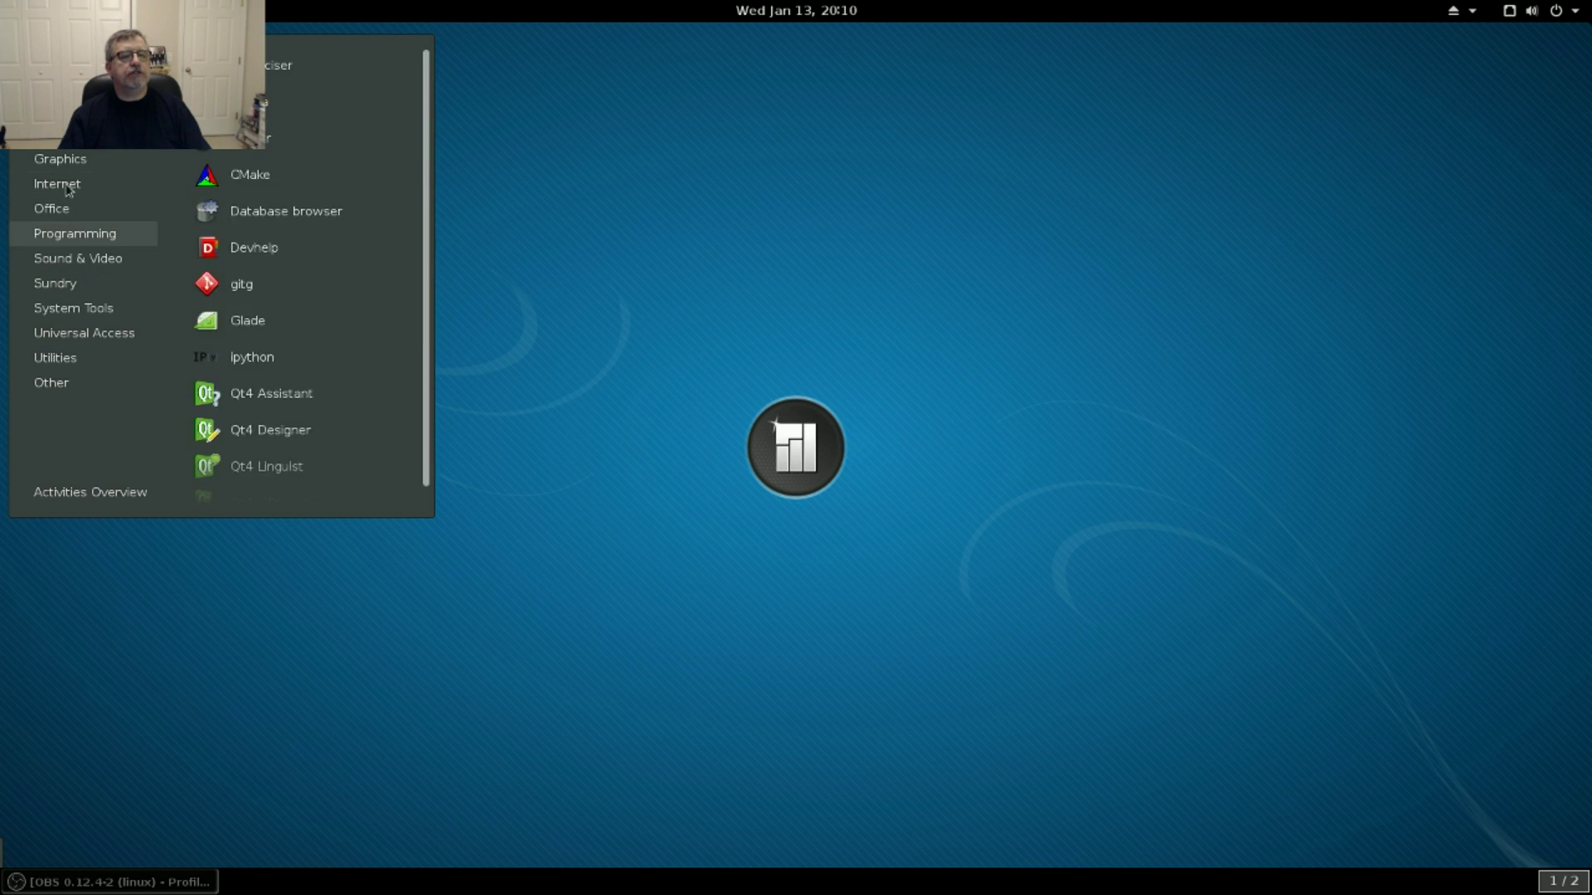
mouse_move(69, 283)
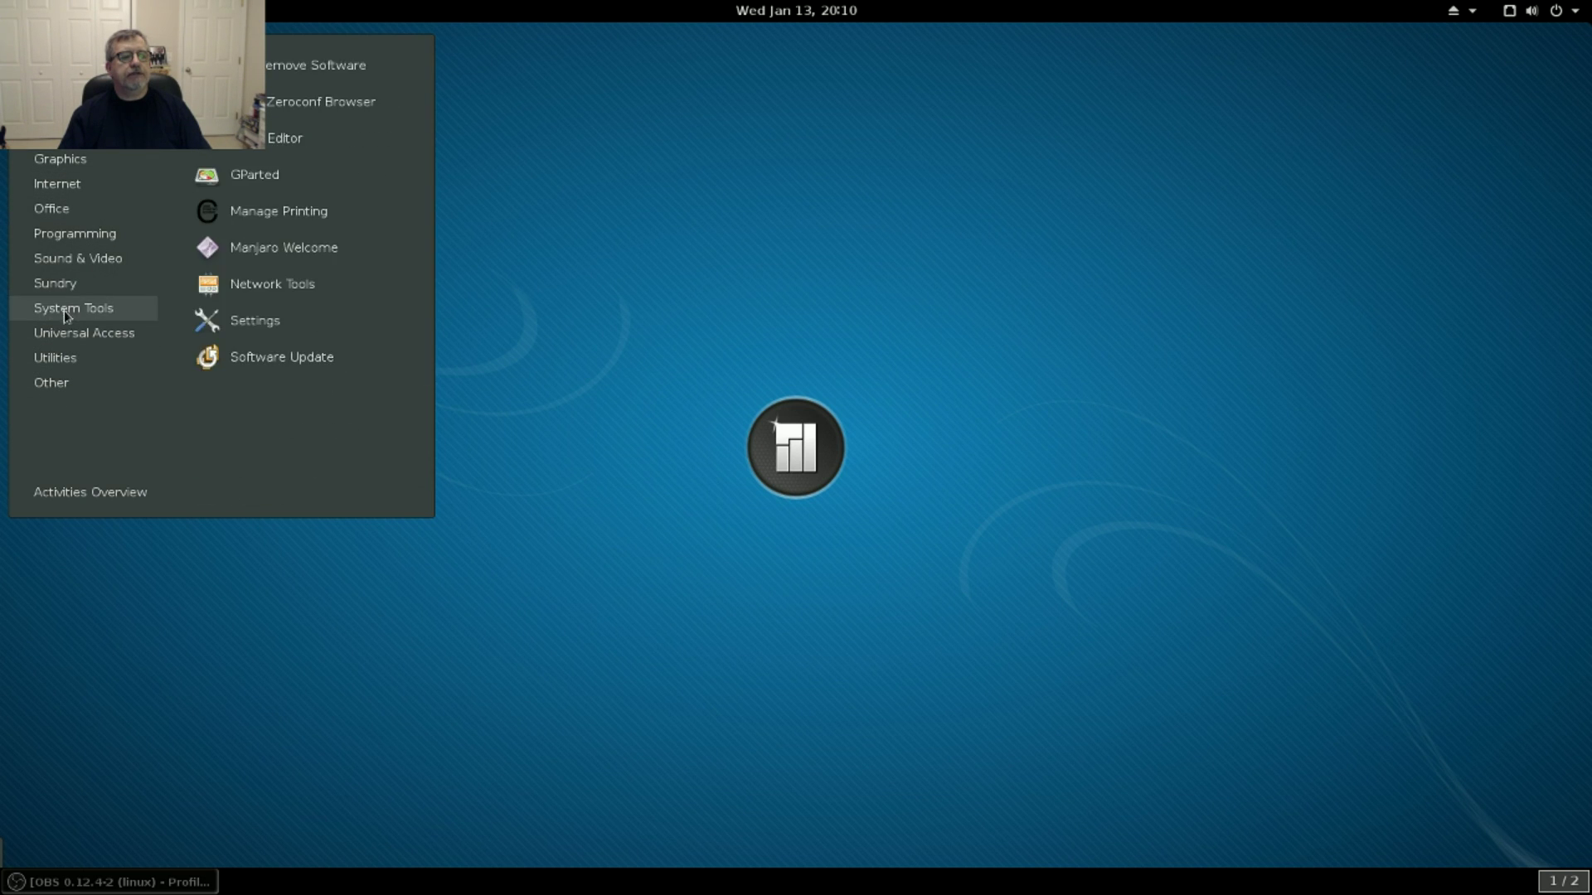
mouse_move(51, 152)
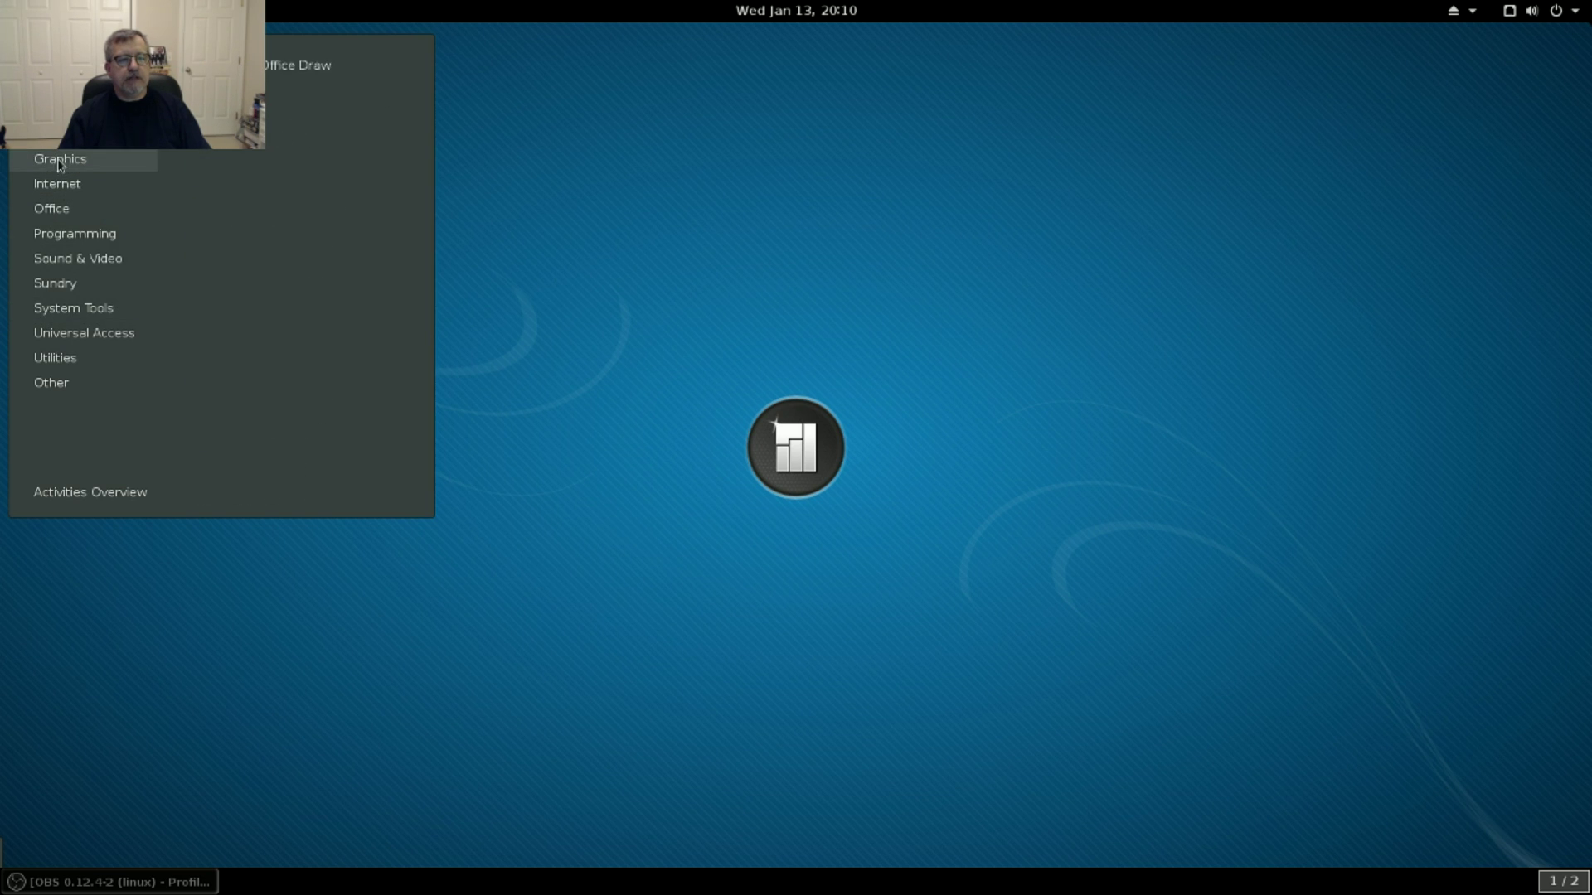
mouse_move(63, 253)
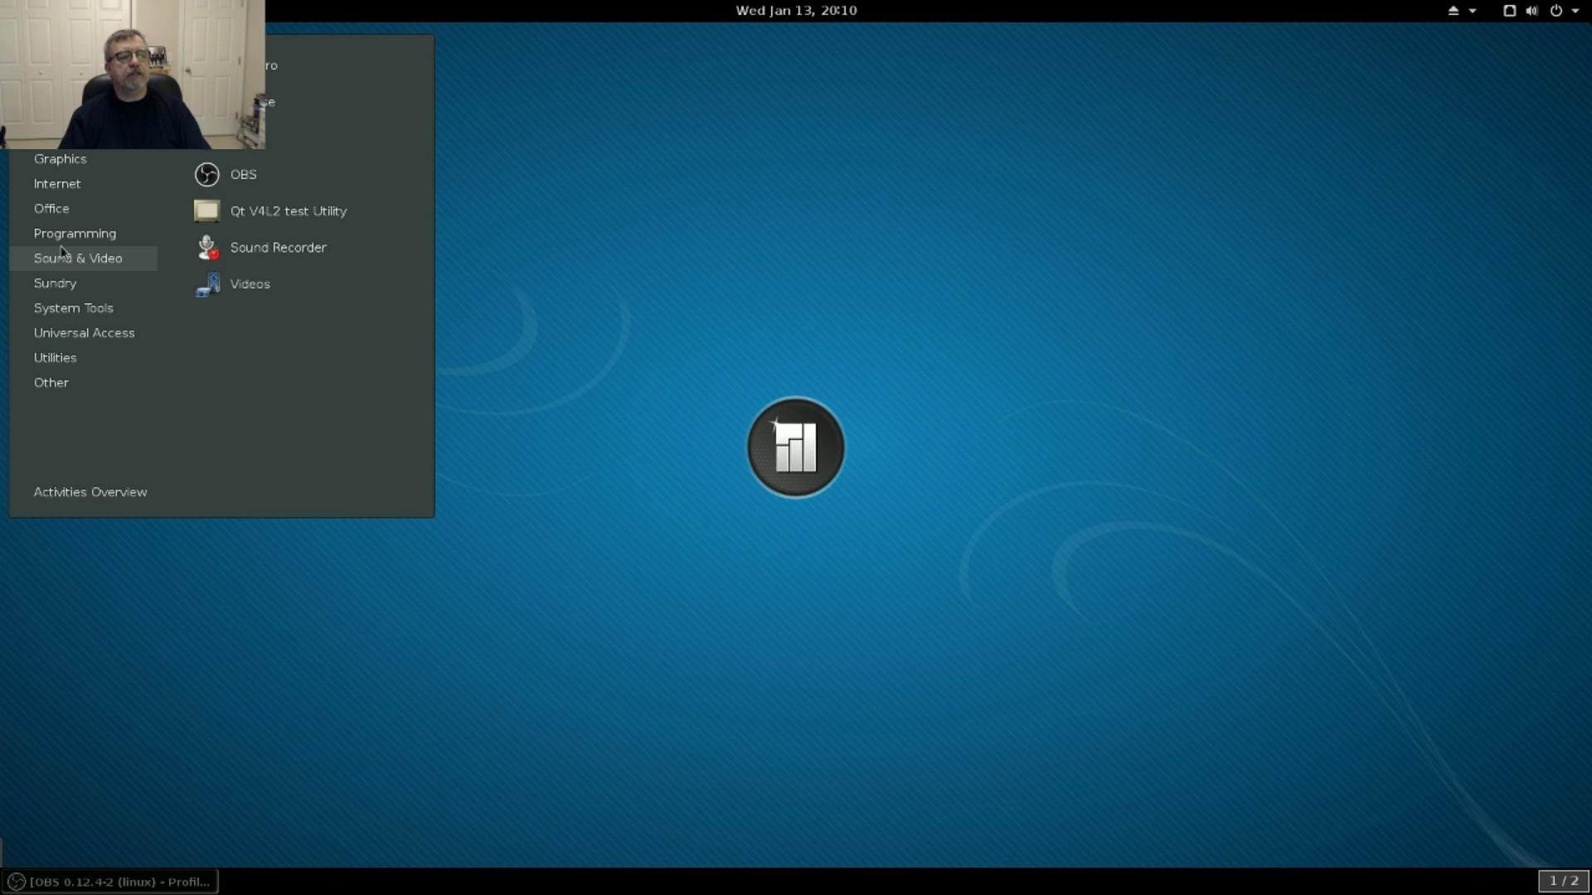
mouse_move(60, 192)
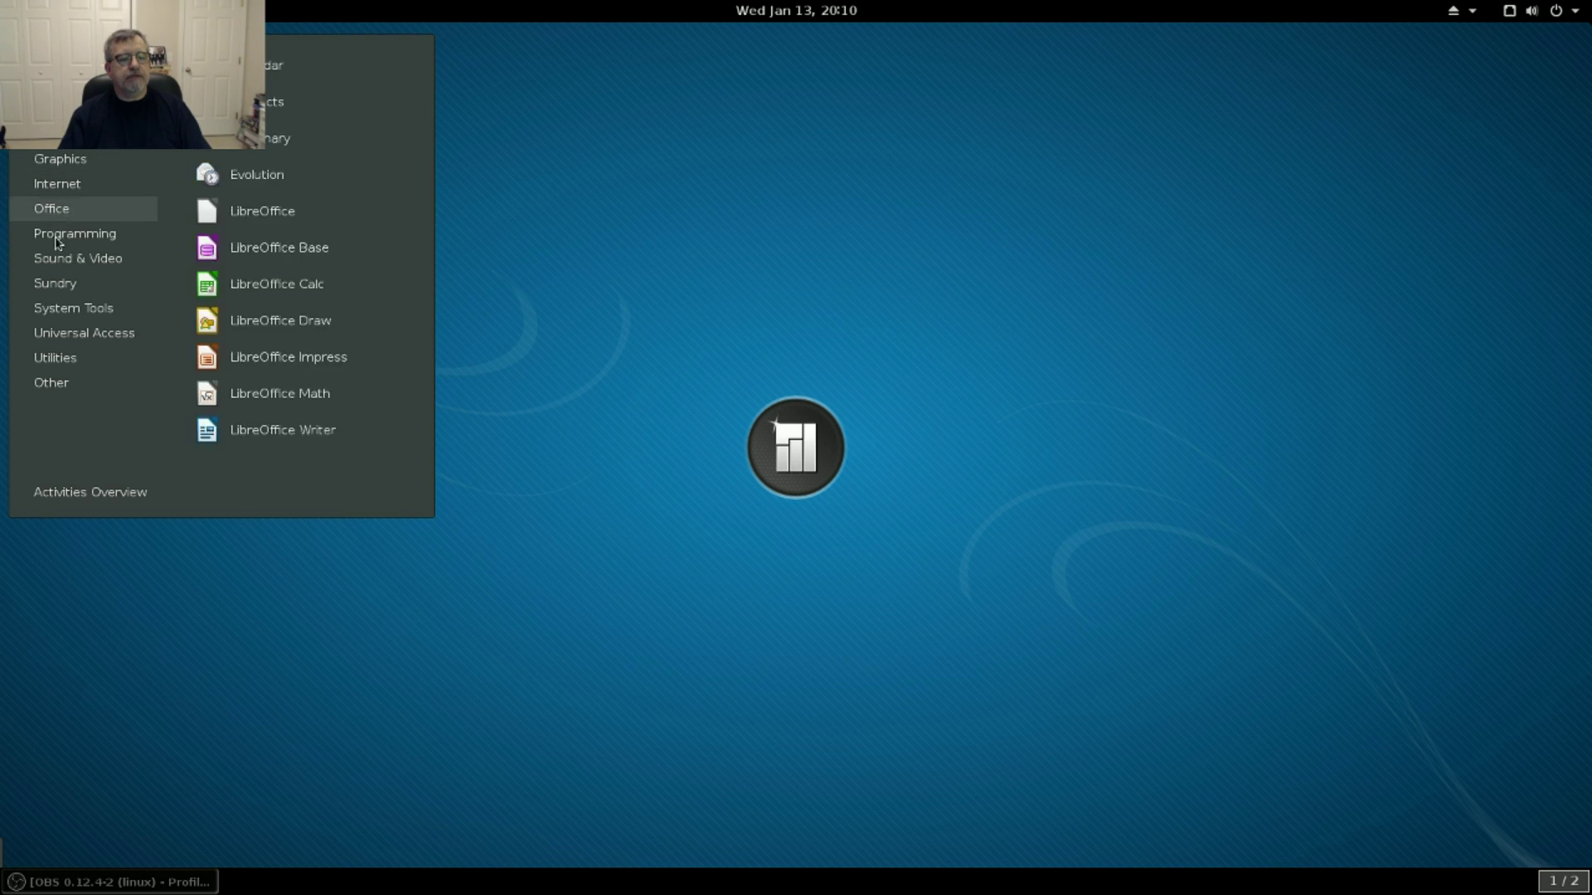
mouse_move(58, 59)
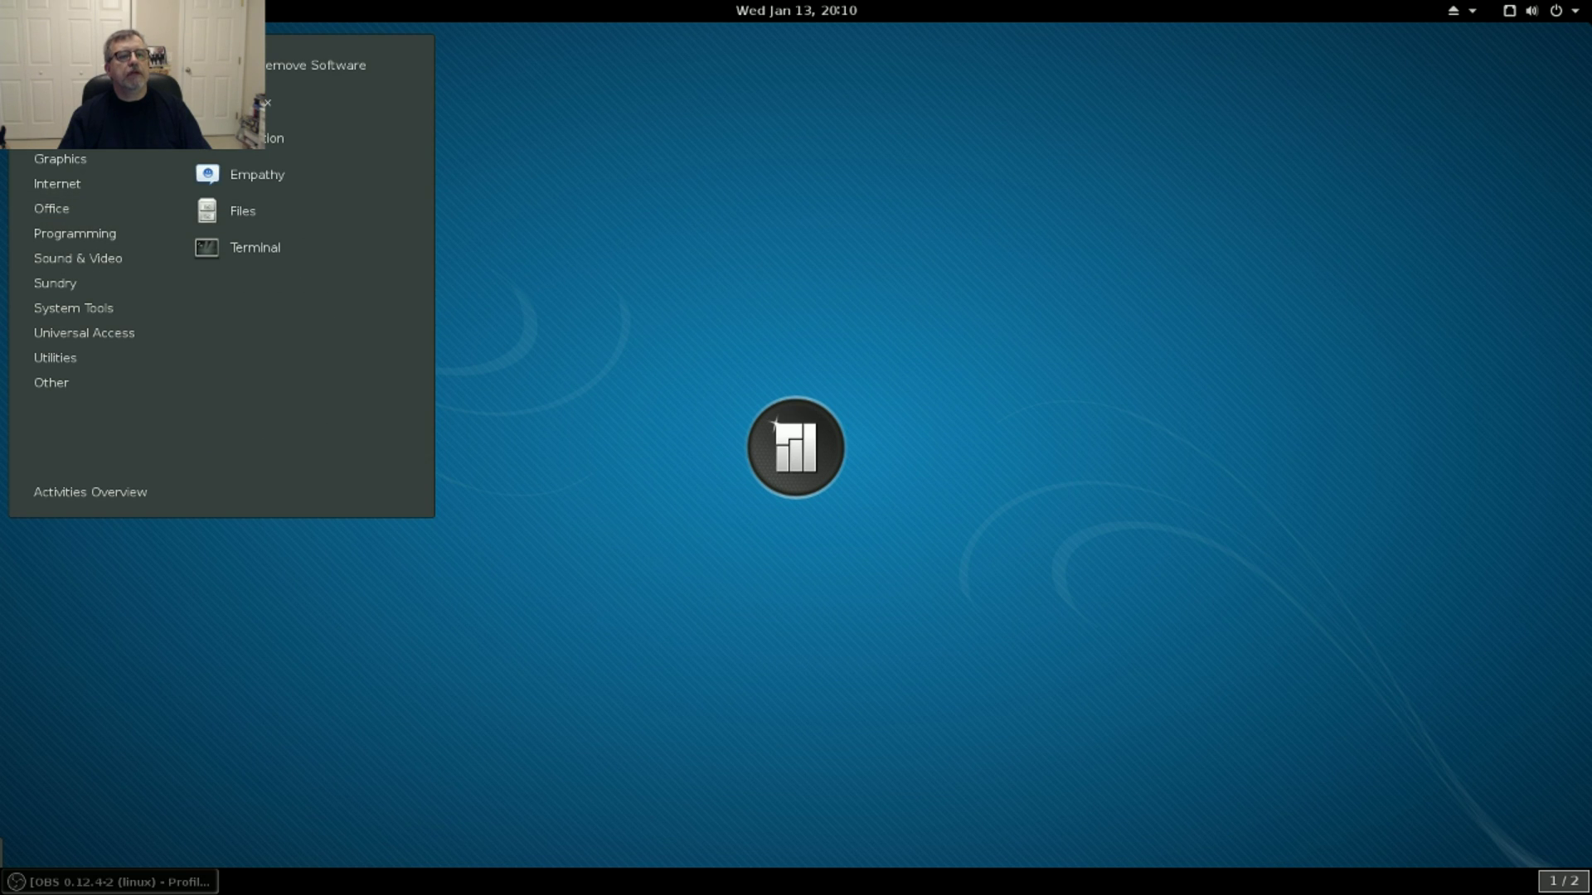
mouse_move(178, 10)
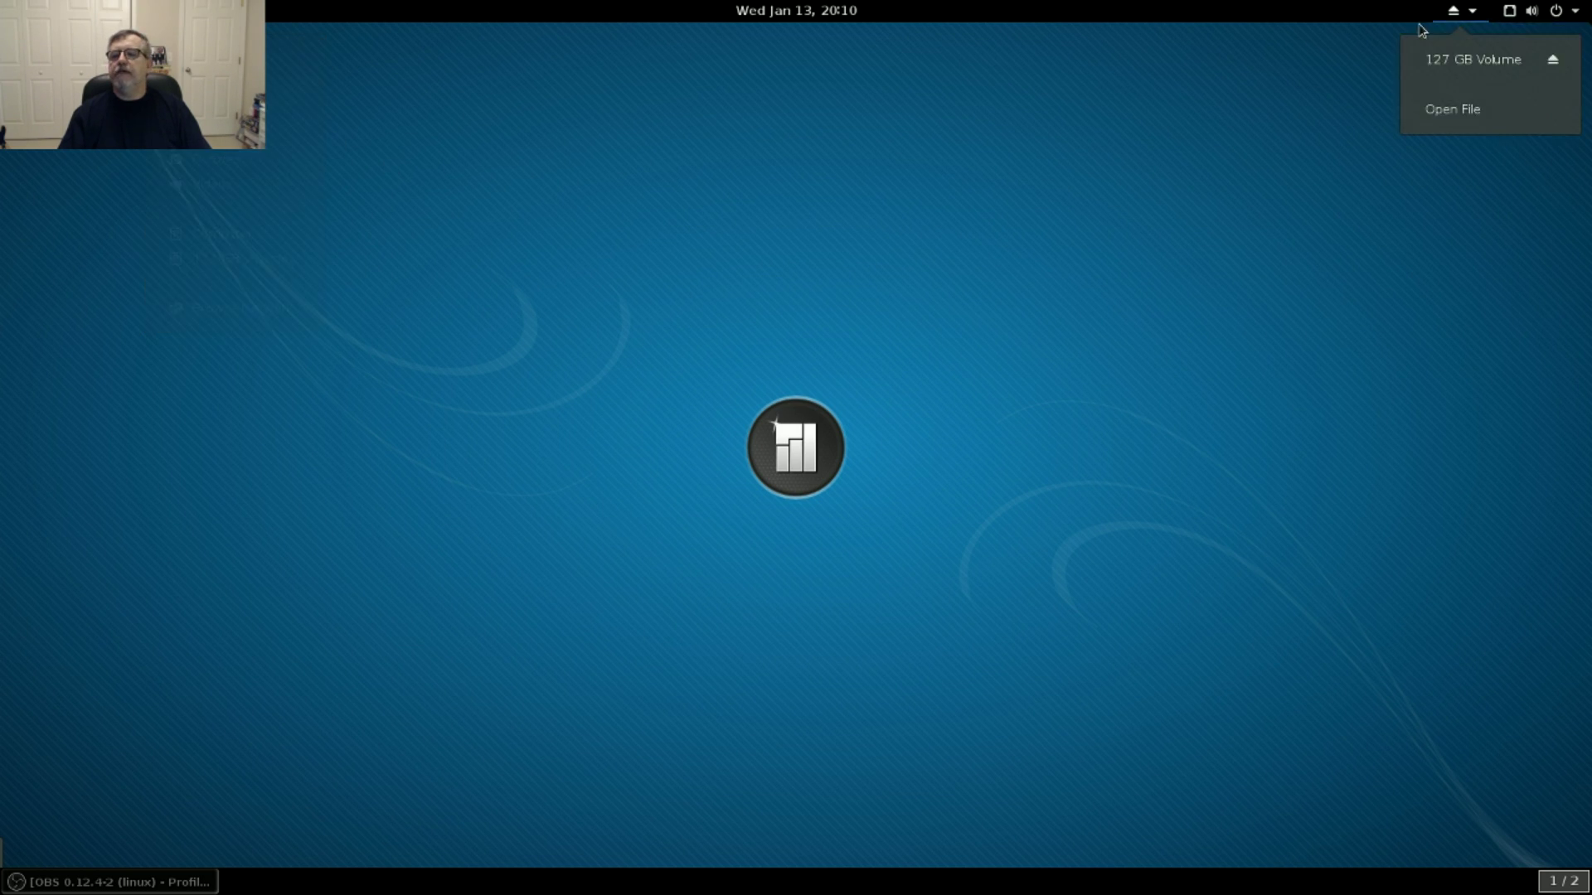
left_click(1442, 16)
left_click(1453, 16)
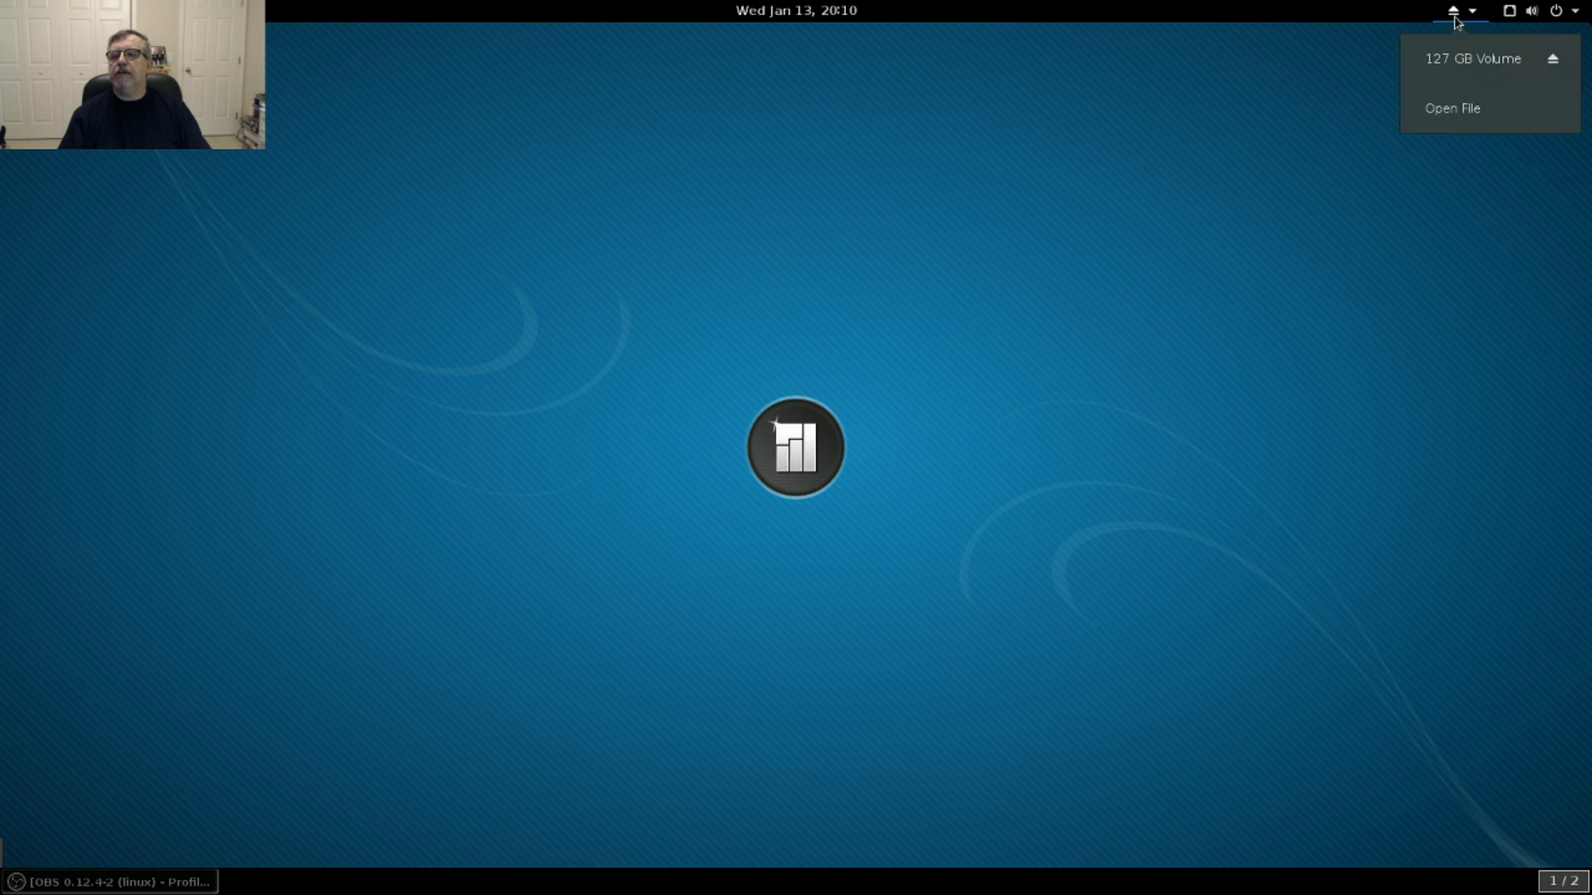
left_click(1483, 62)
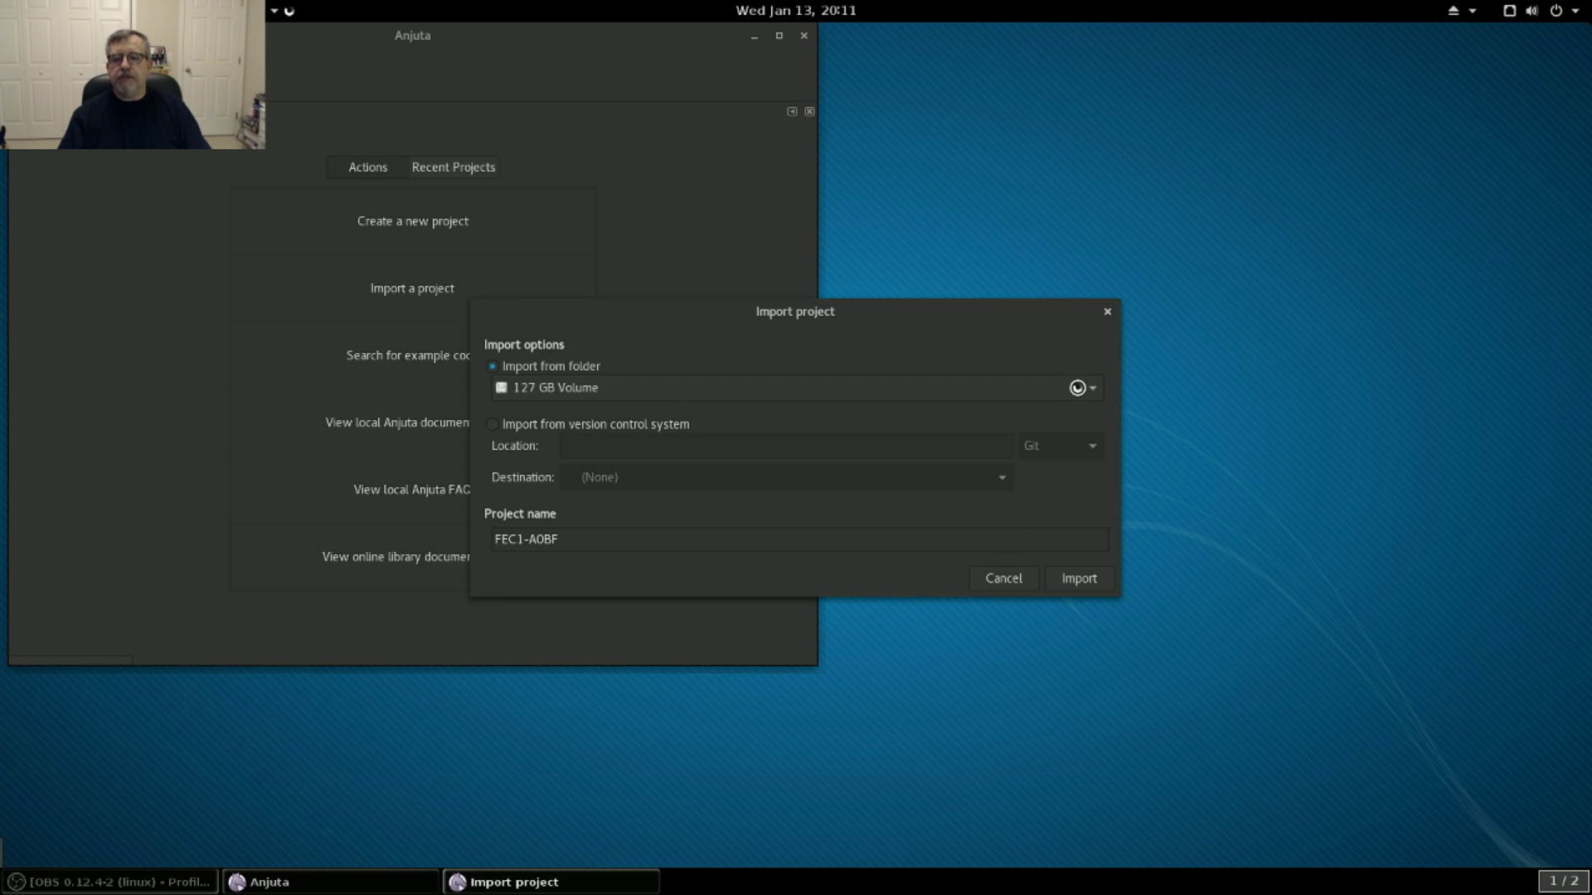
left_click(1106, 312)
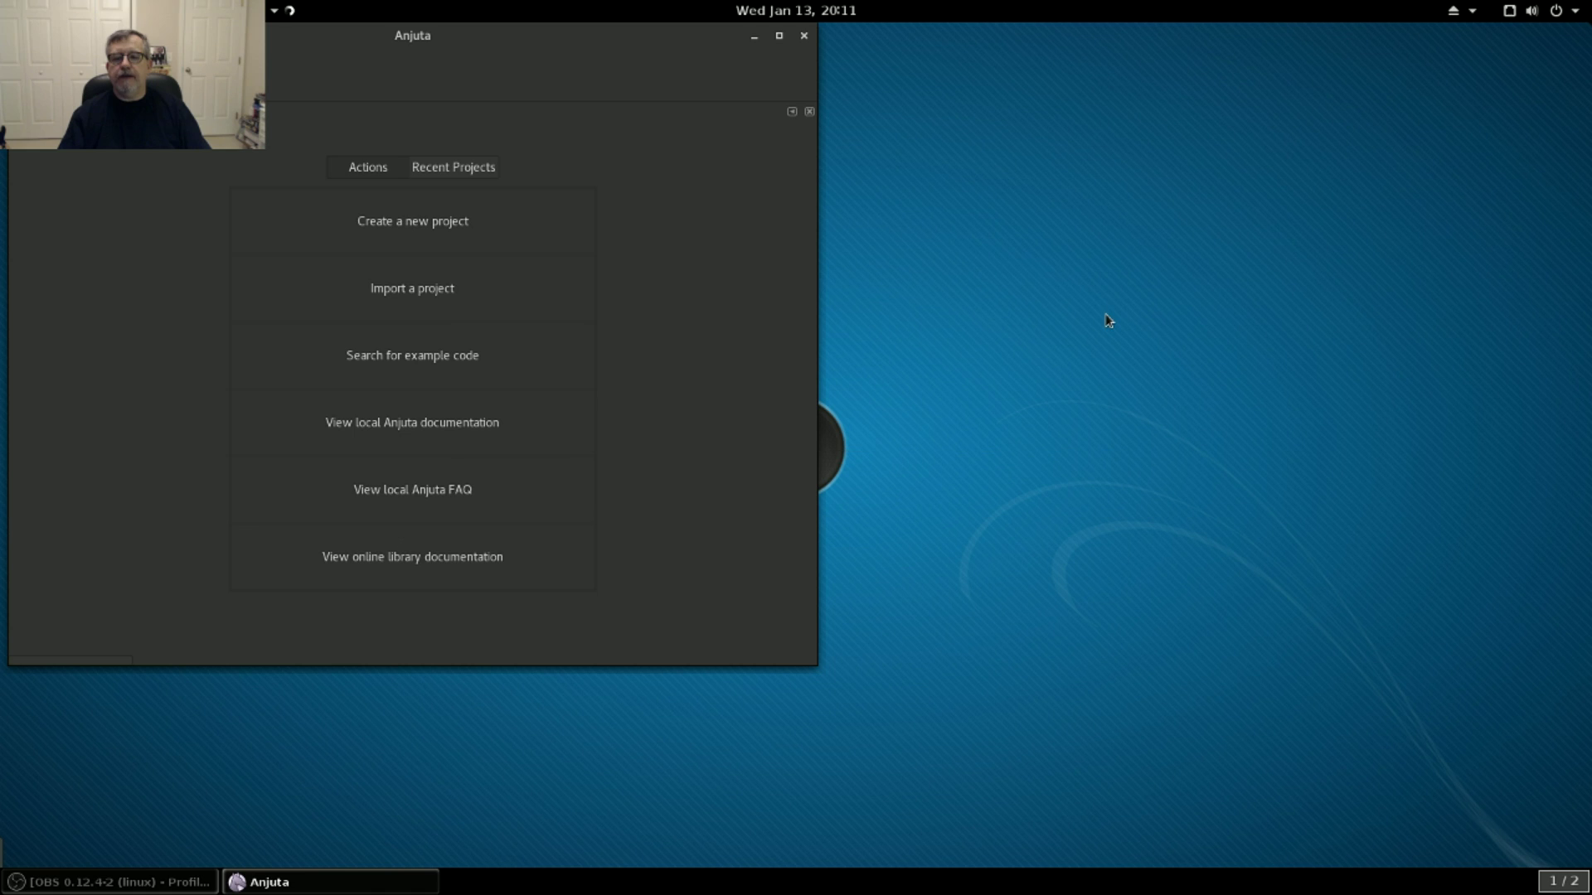
left_click(803, 36)
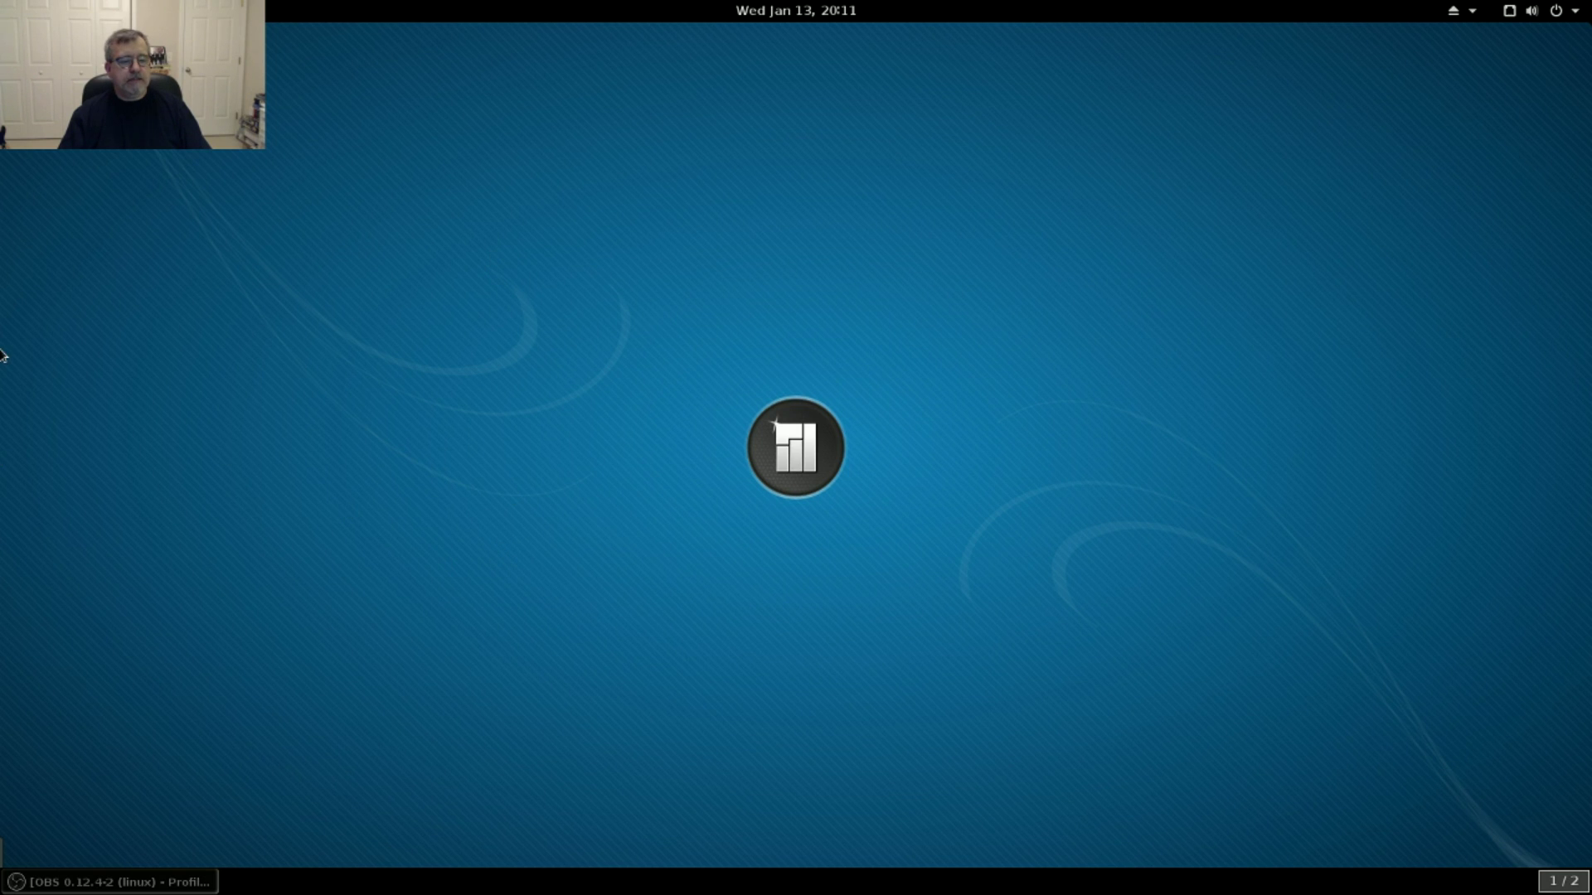
Reopen the Applications menu from the top bar to list the Accessories apps.
mouse_move(34, 854)
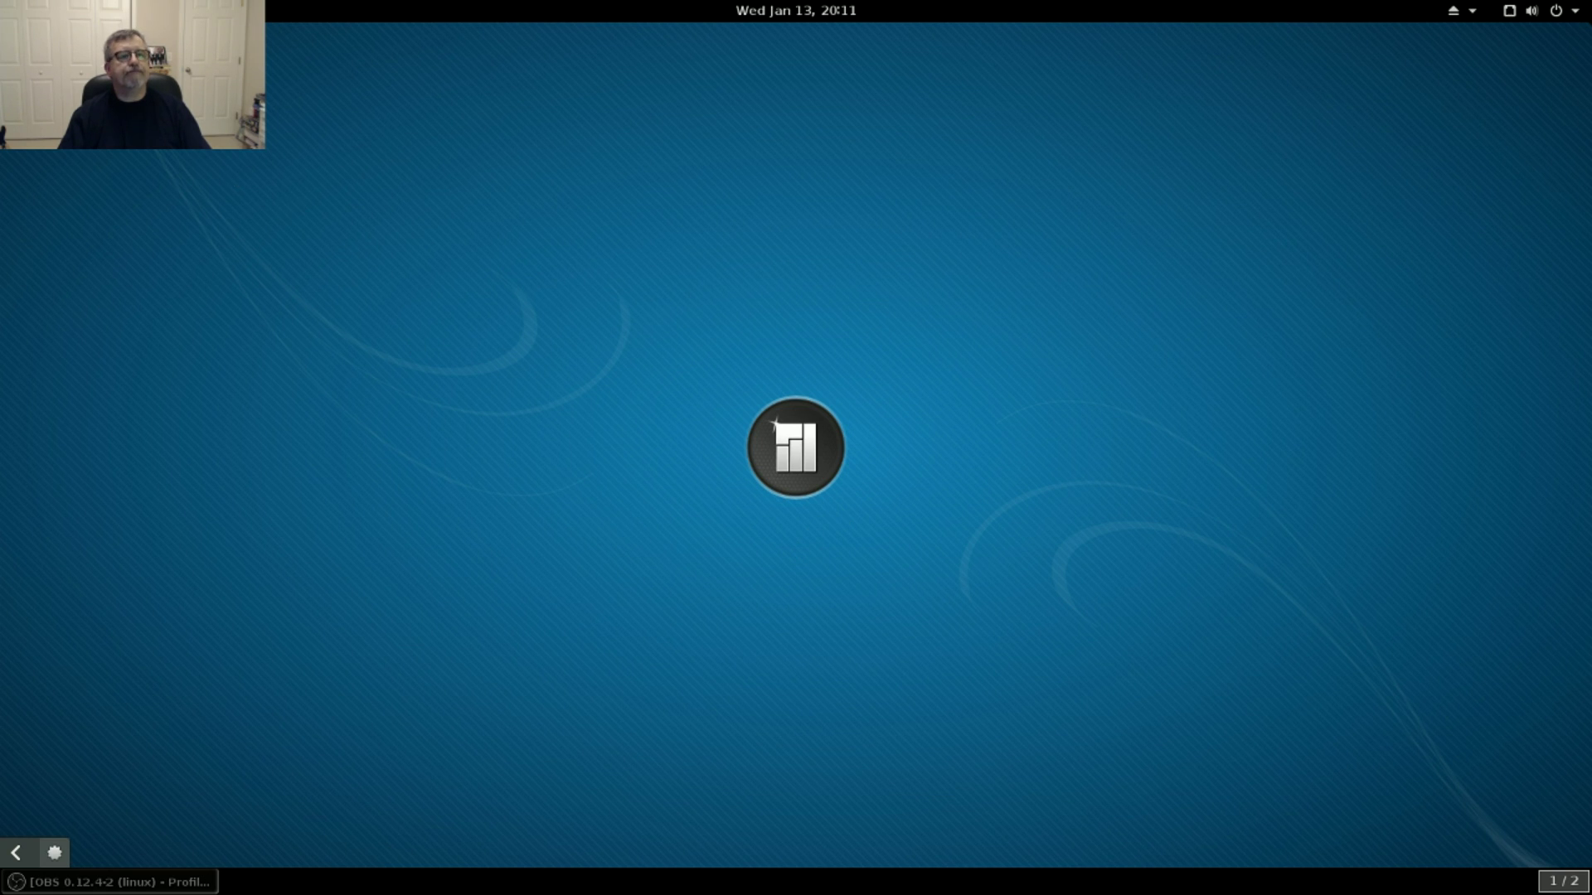
left_click(42, 10)
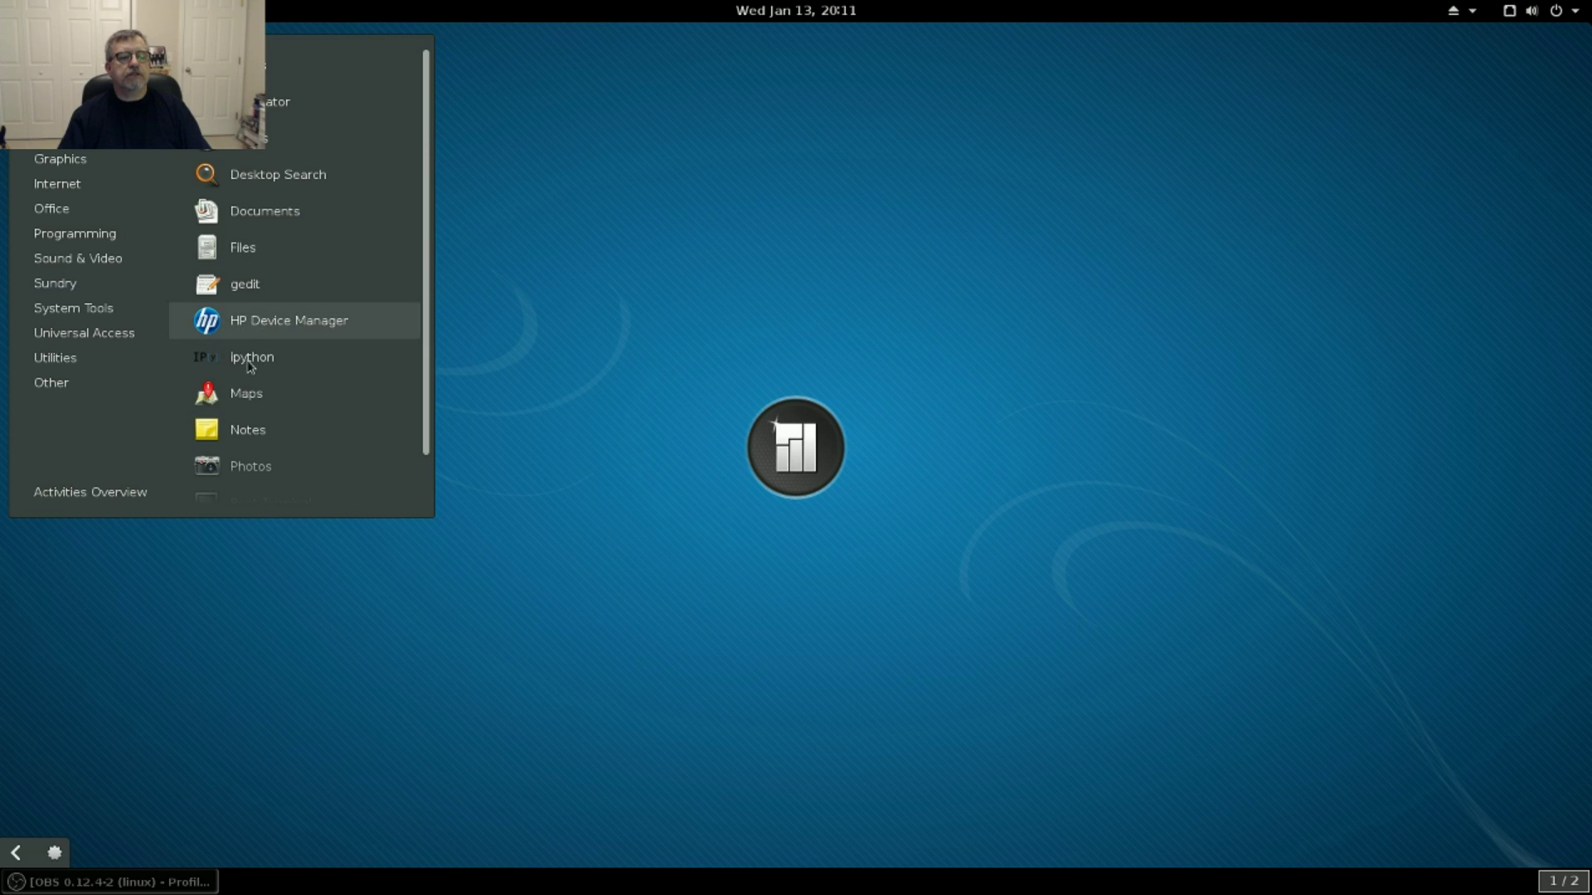
scroll(248, 367, "down", 1)
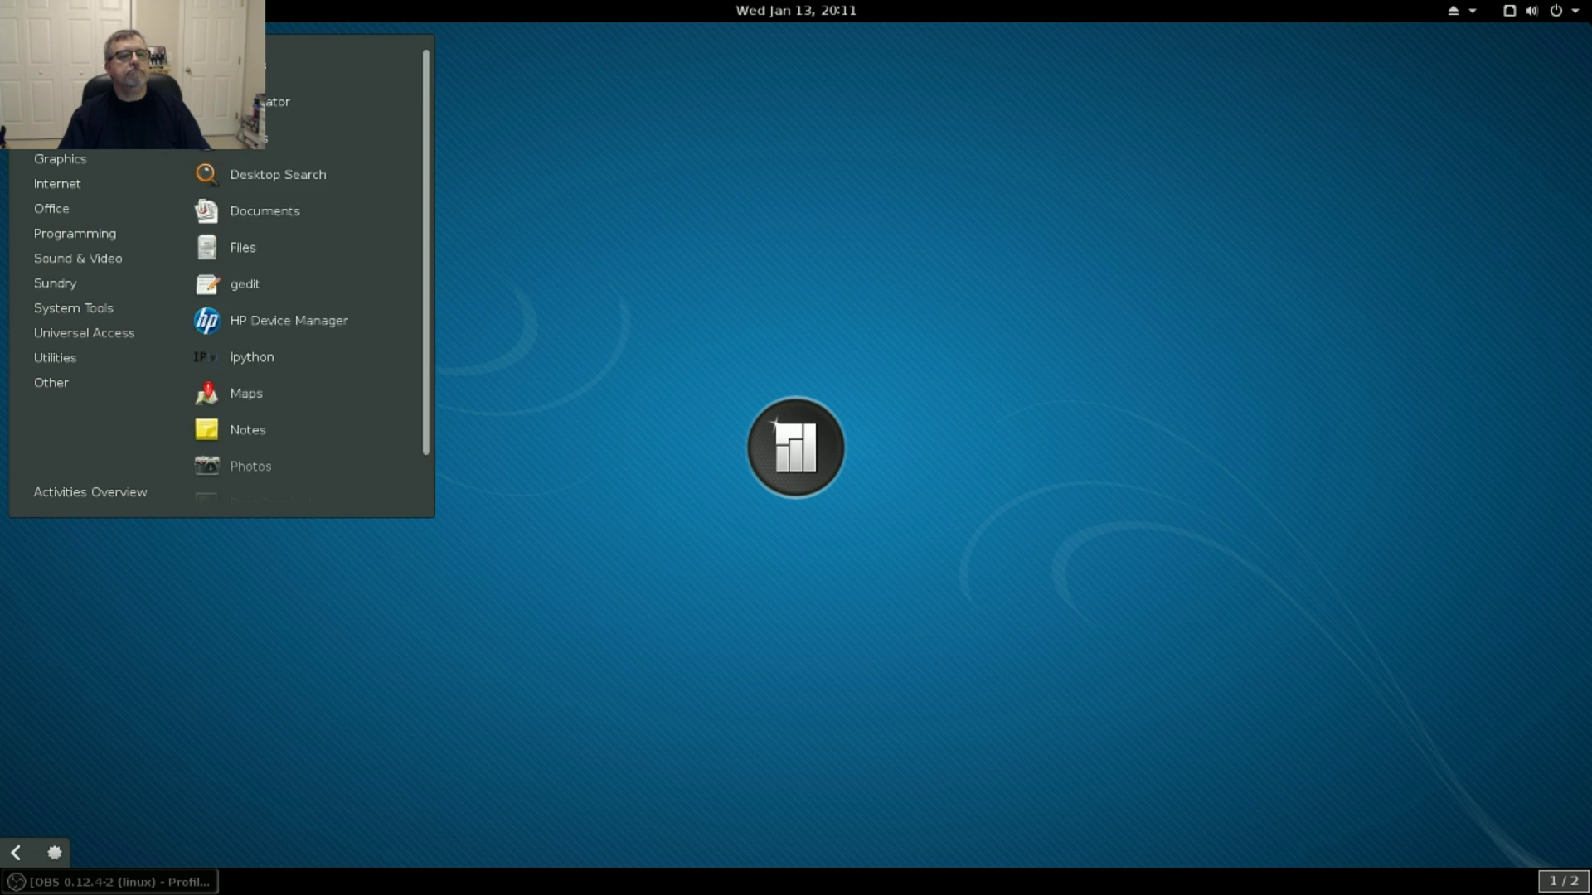
mouse_move(54, 133)
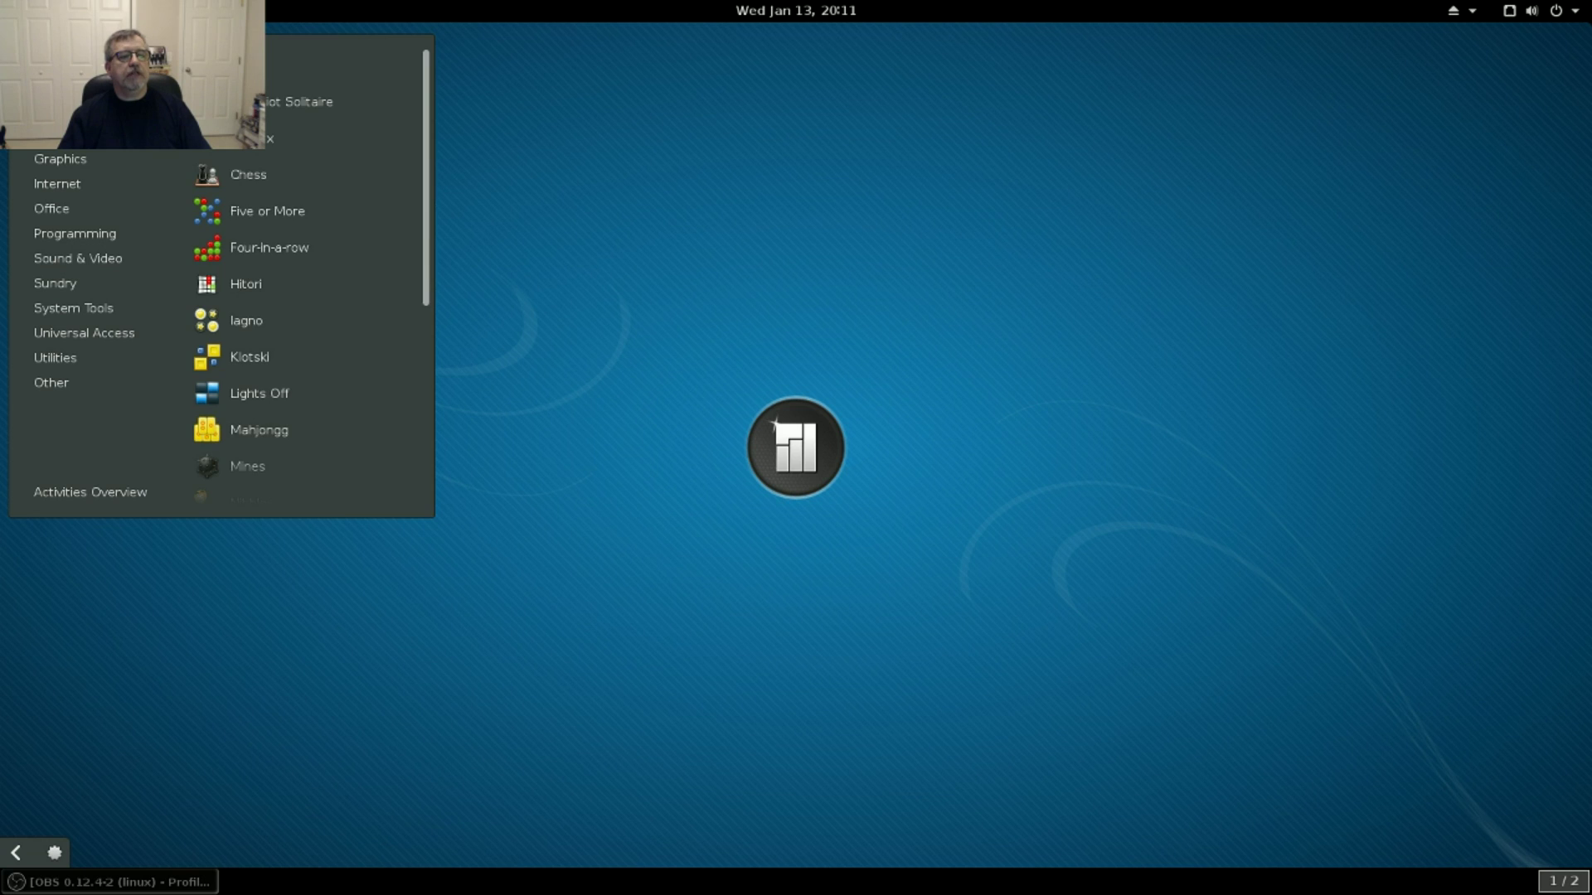
scroll(238, 170, "down", 5)
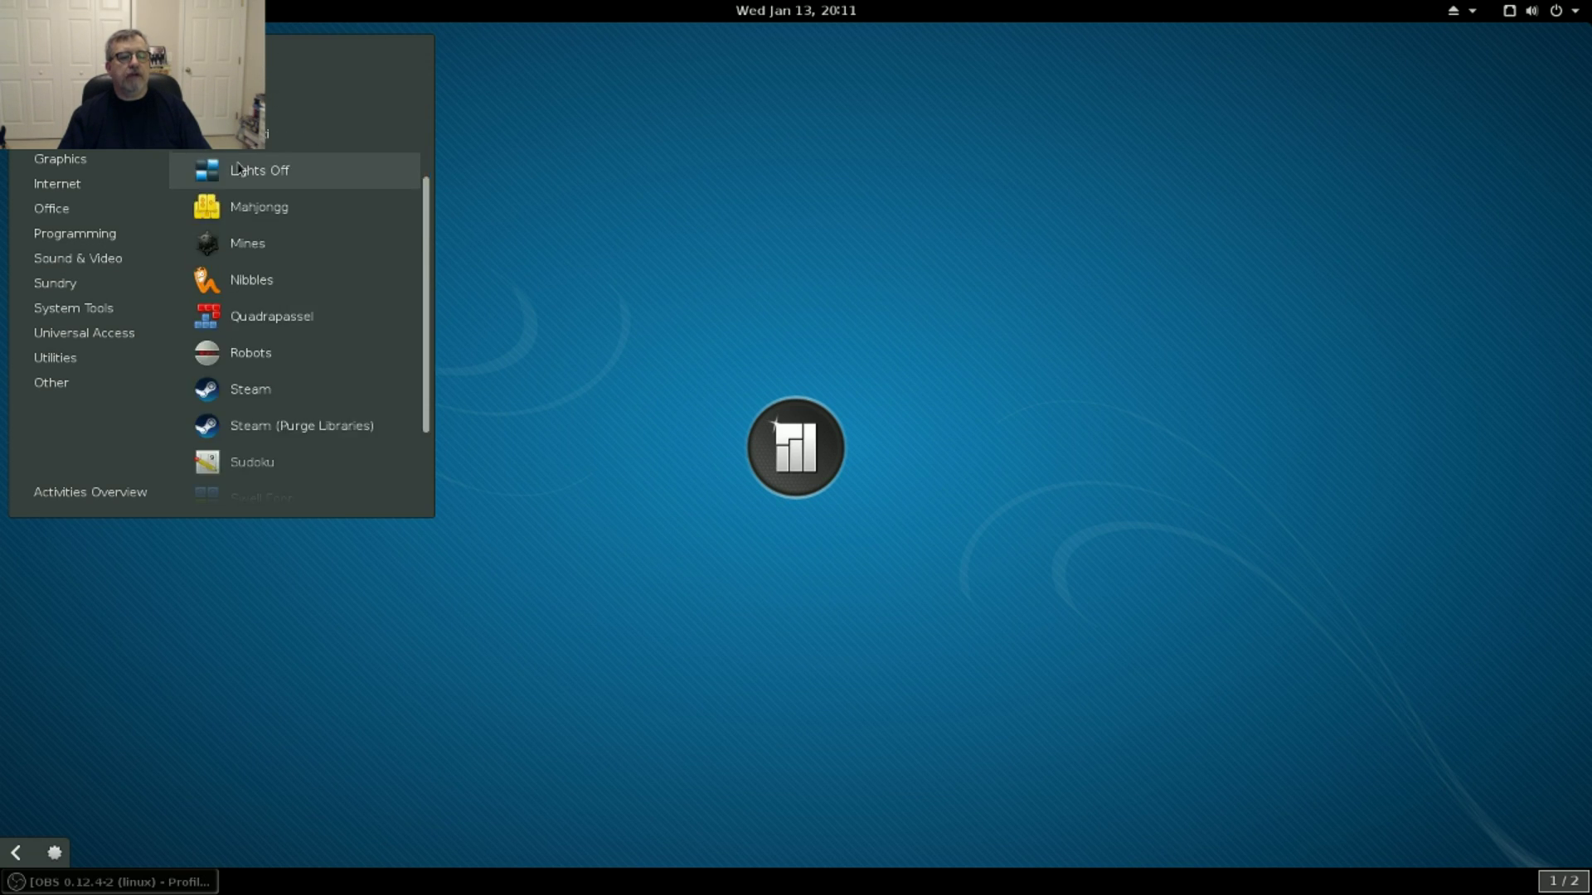
scroll(238, 216, "down", 1)
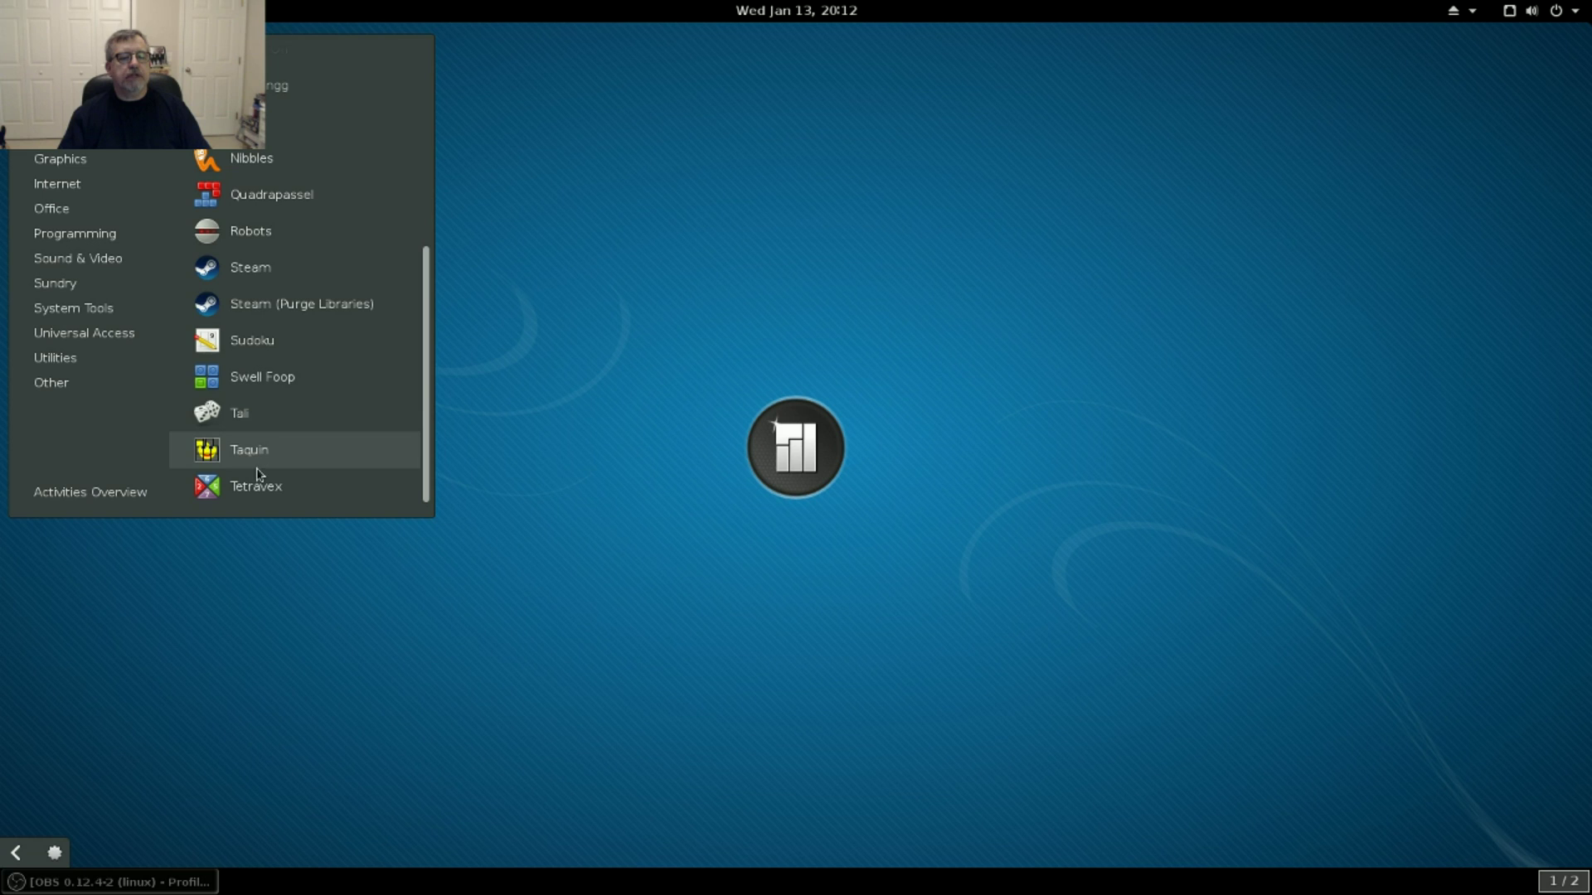
scroll(265, 344, "up", 5)
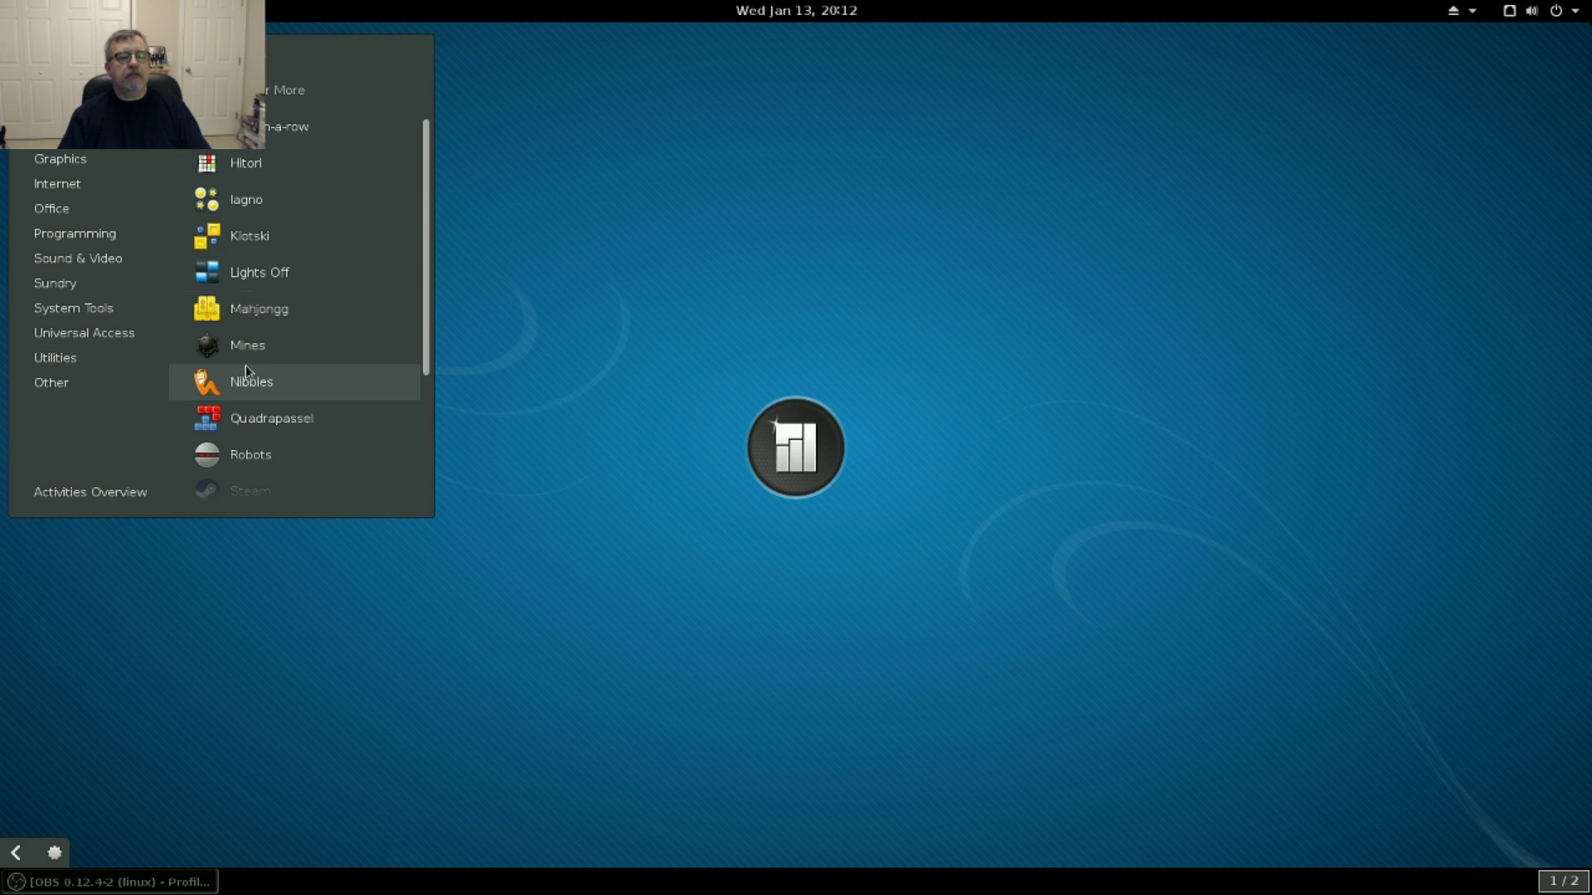
scroll(267, 345, "down", 5)
scroll(267, 345, "down", 2)
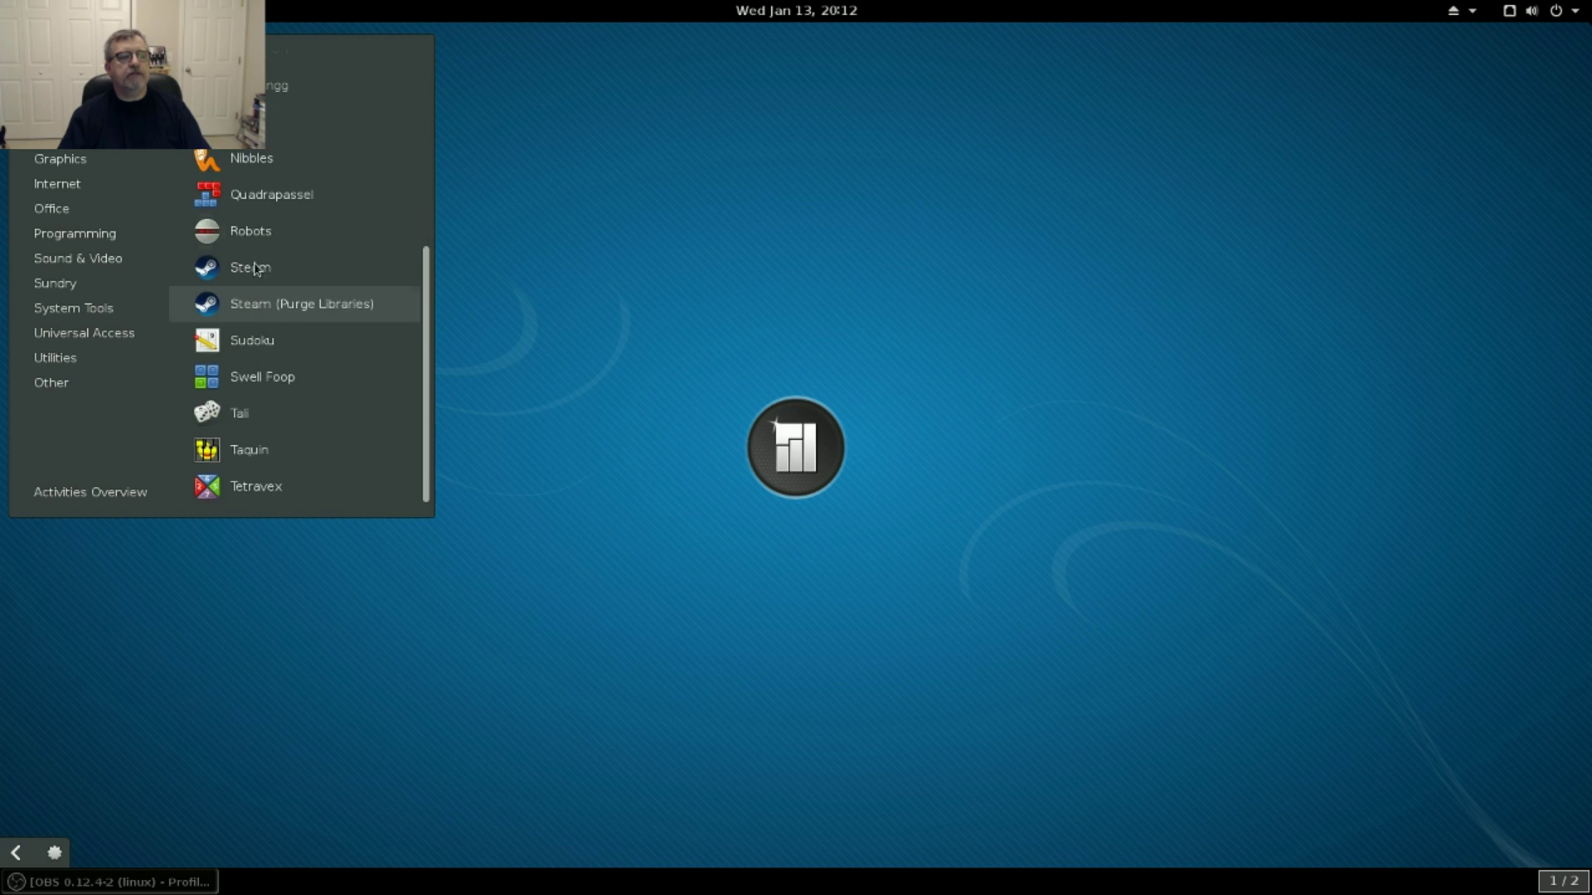
left_click(273, 307)
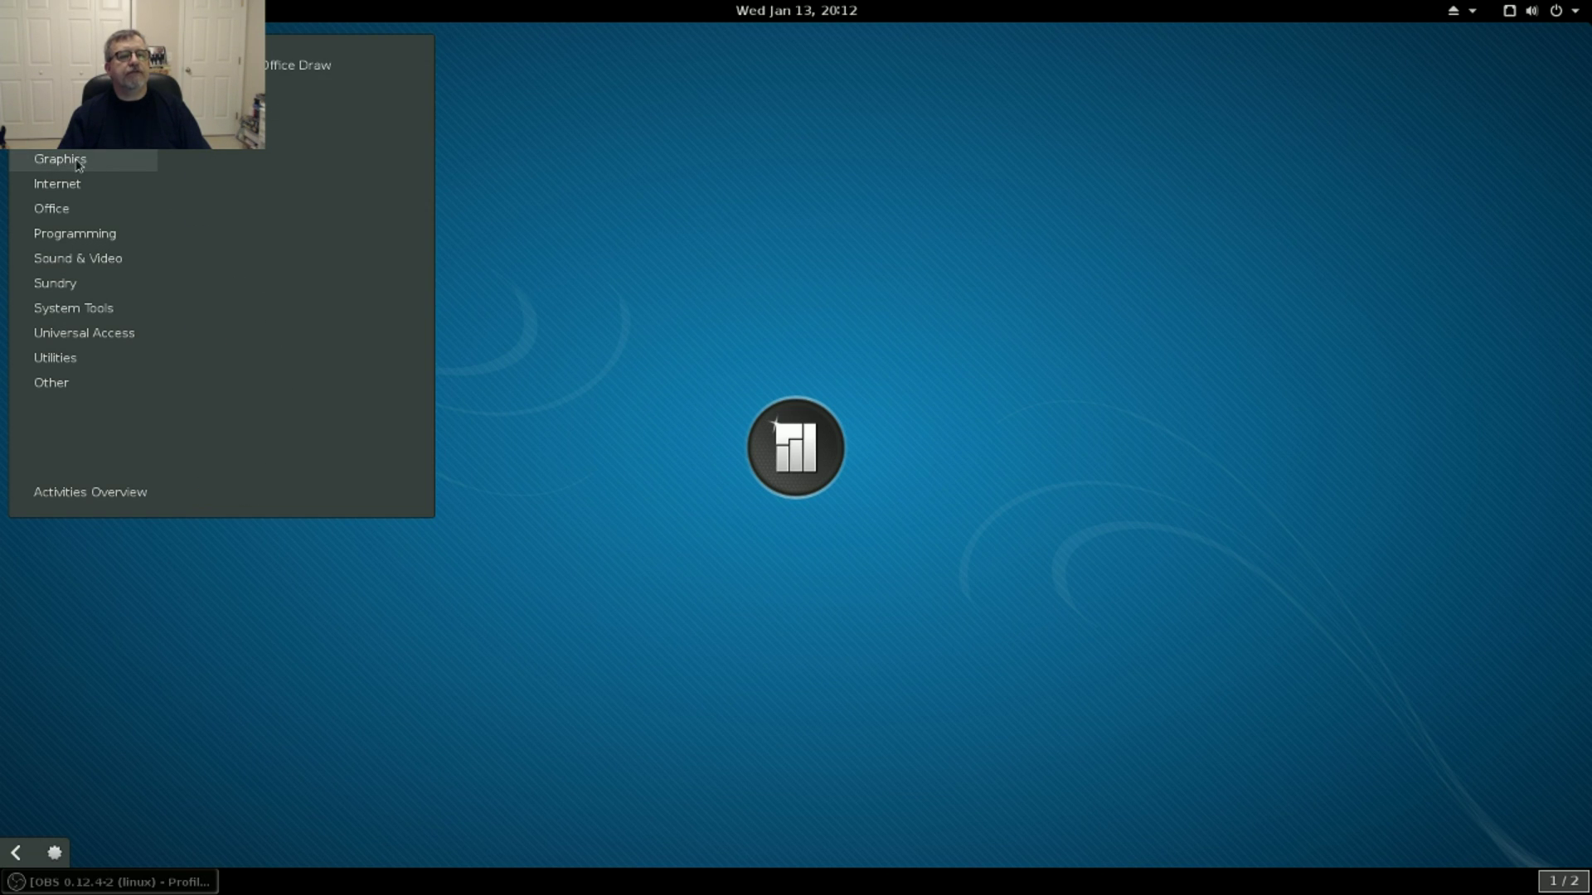
mouse_move(73, 192)
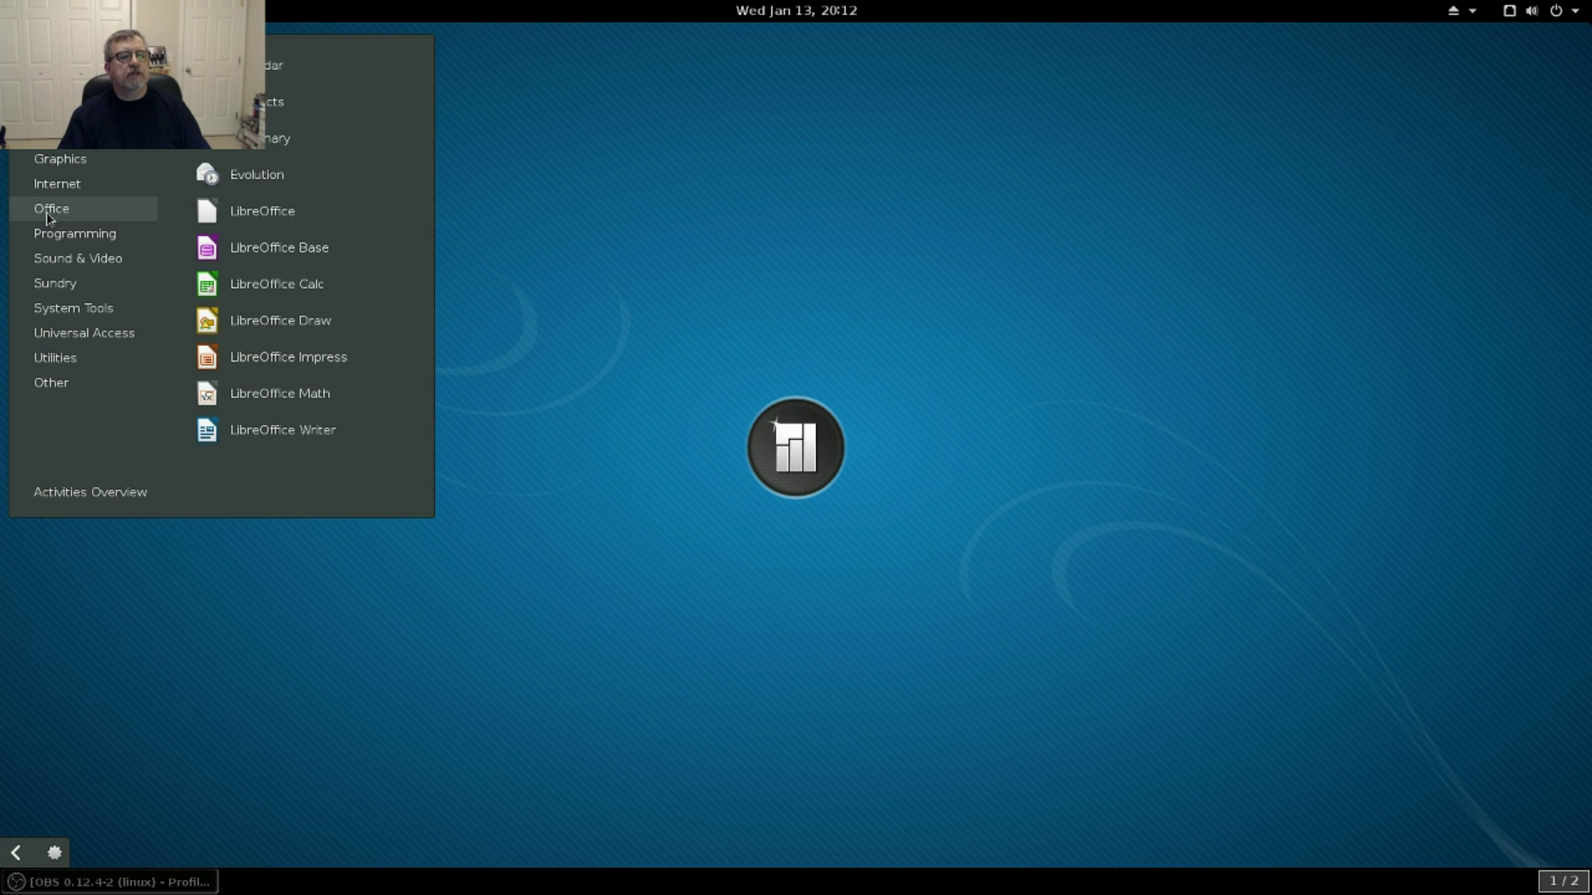
mouse_move(60, 240)
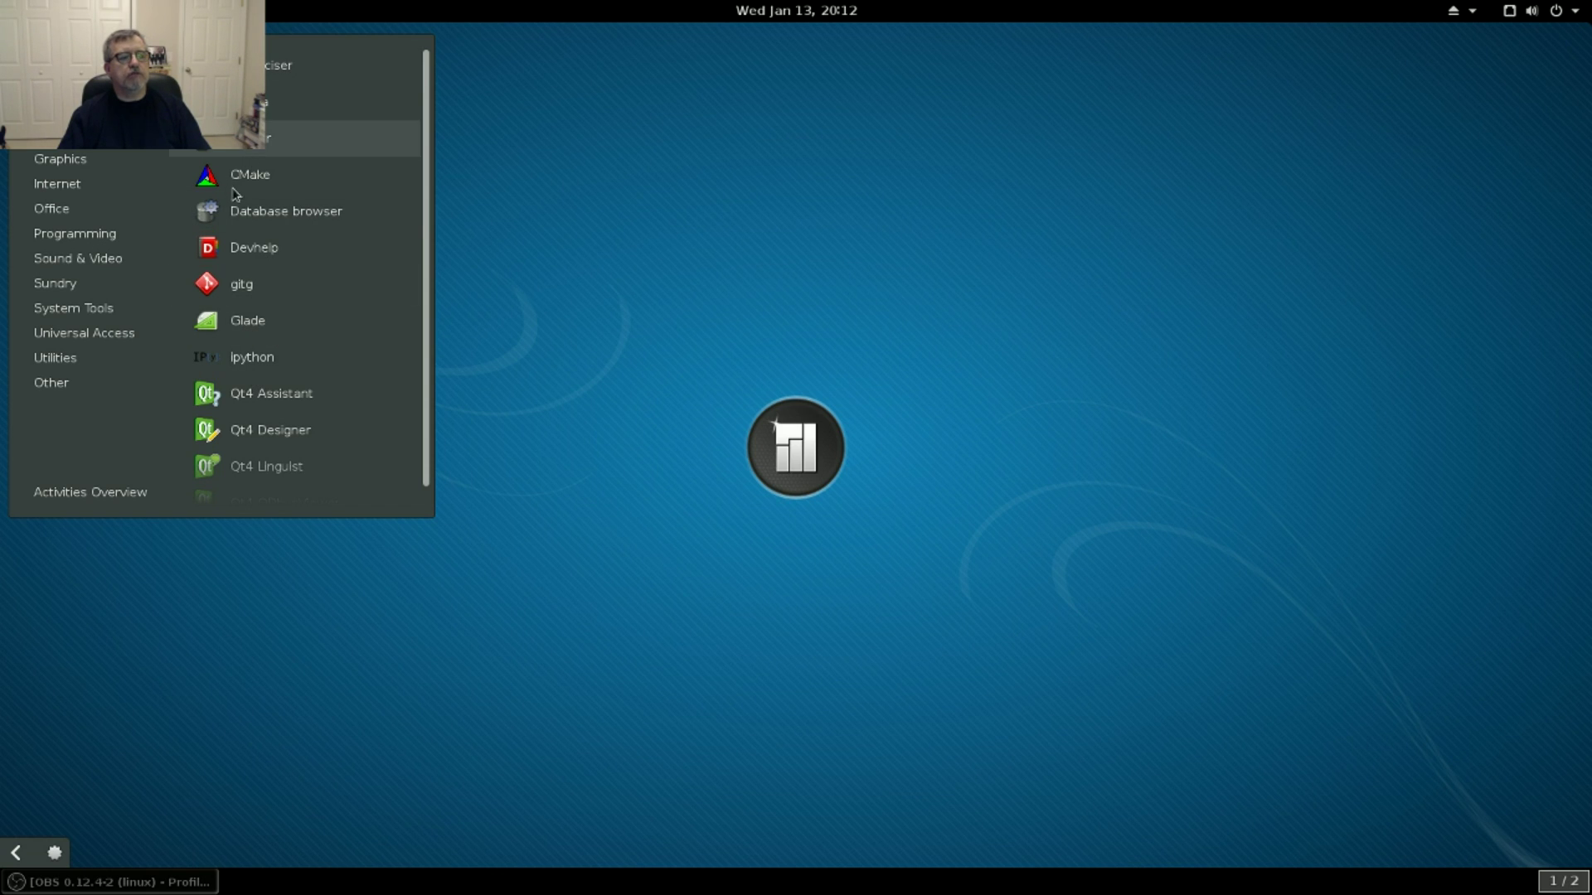
mouse_move(113, 255)
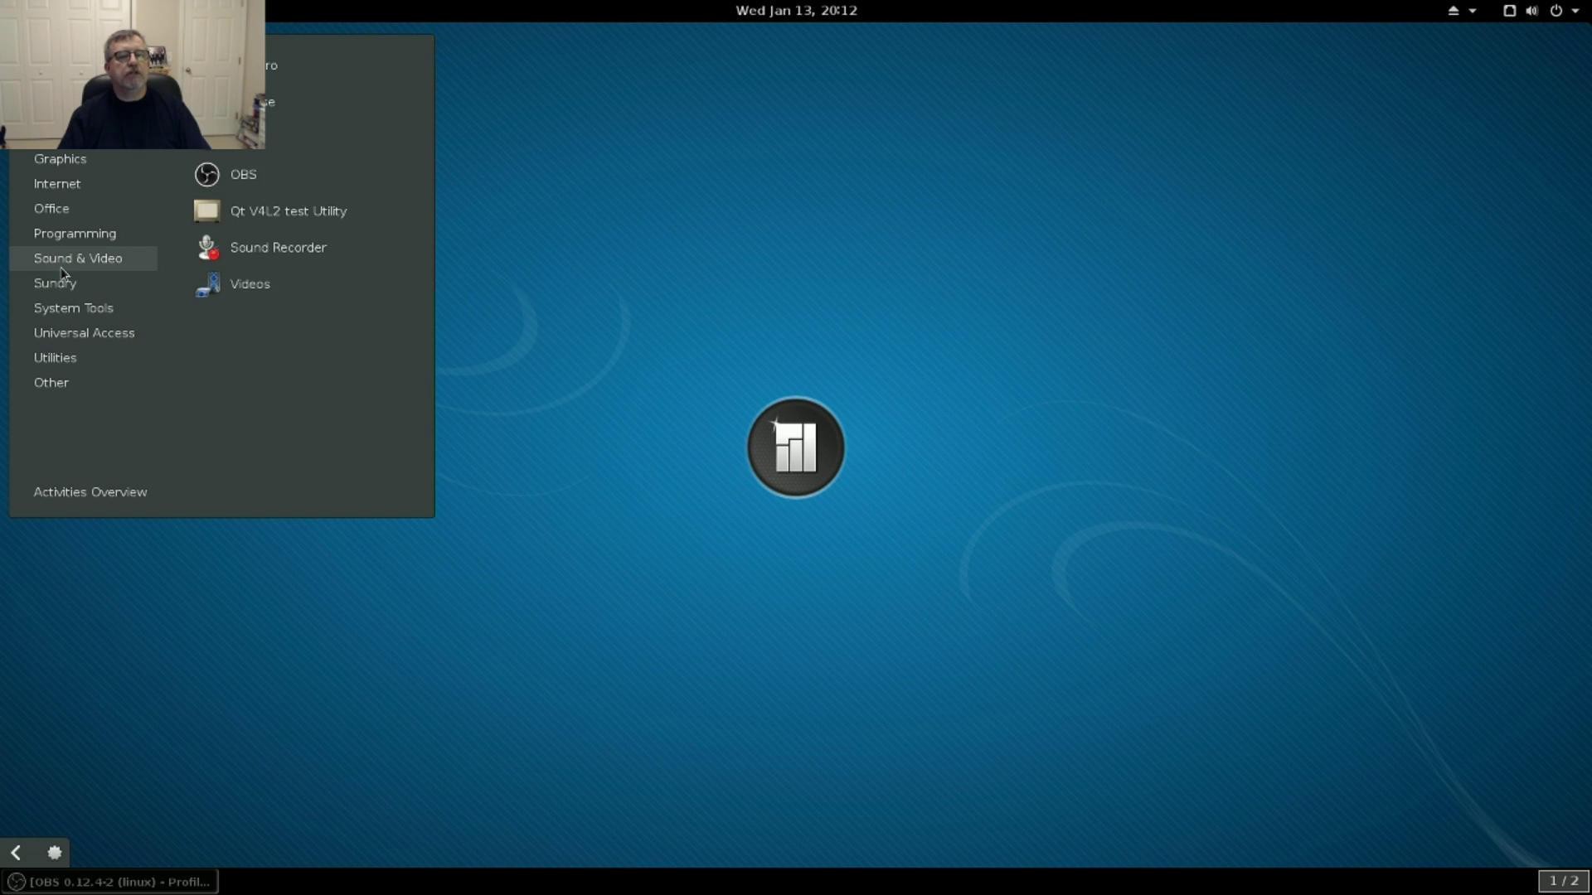
mouse_move(68, 322)
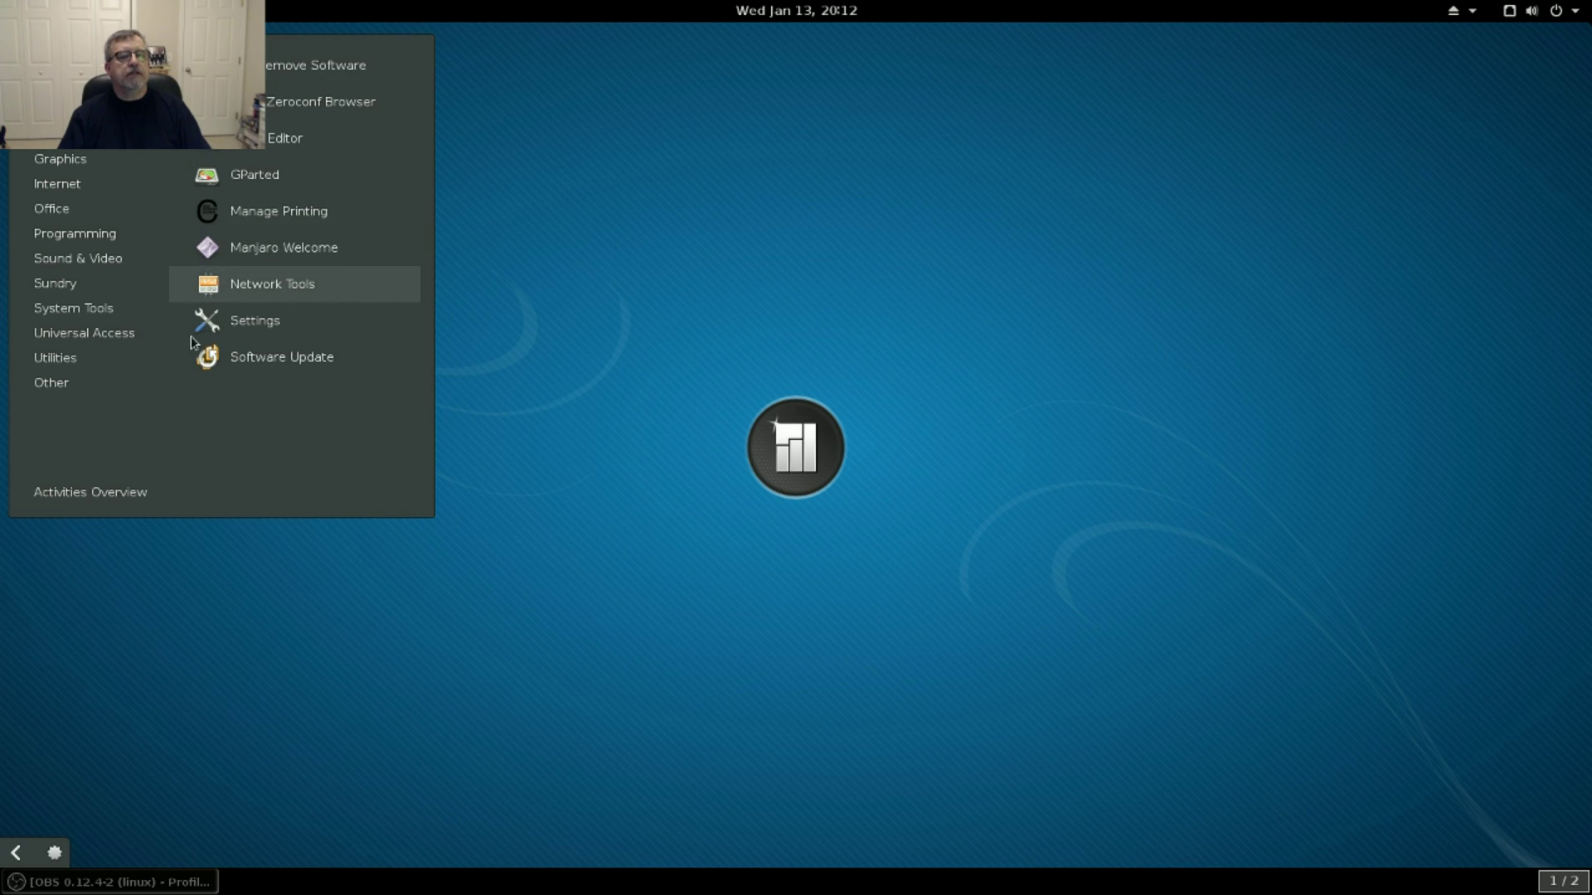
mouse_move(114, 341)
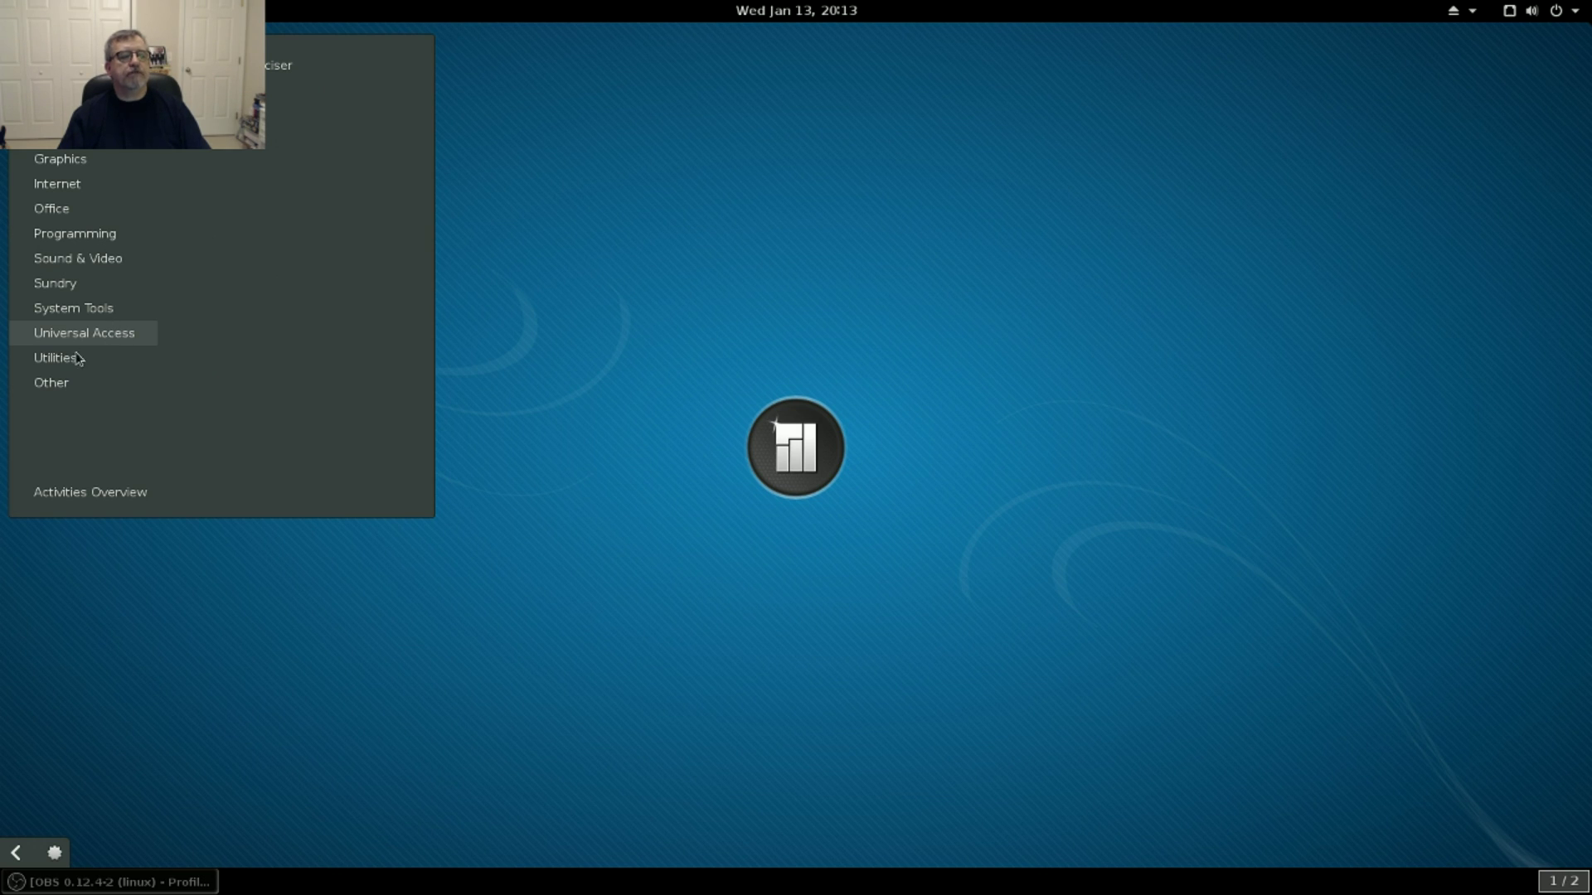
mouse_move(72, 365)
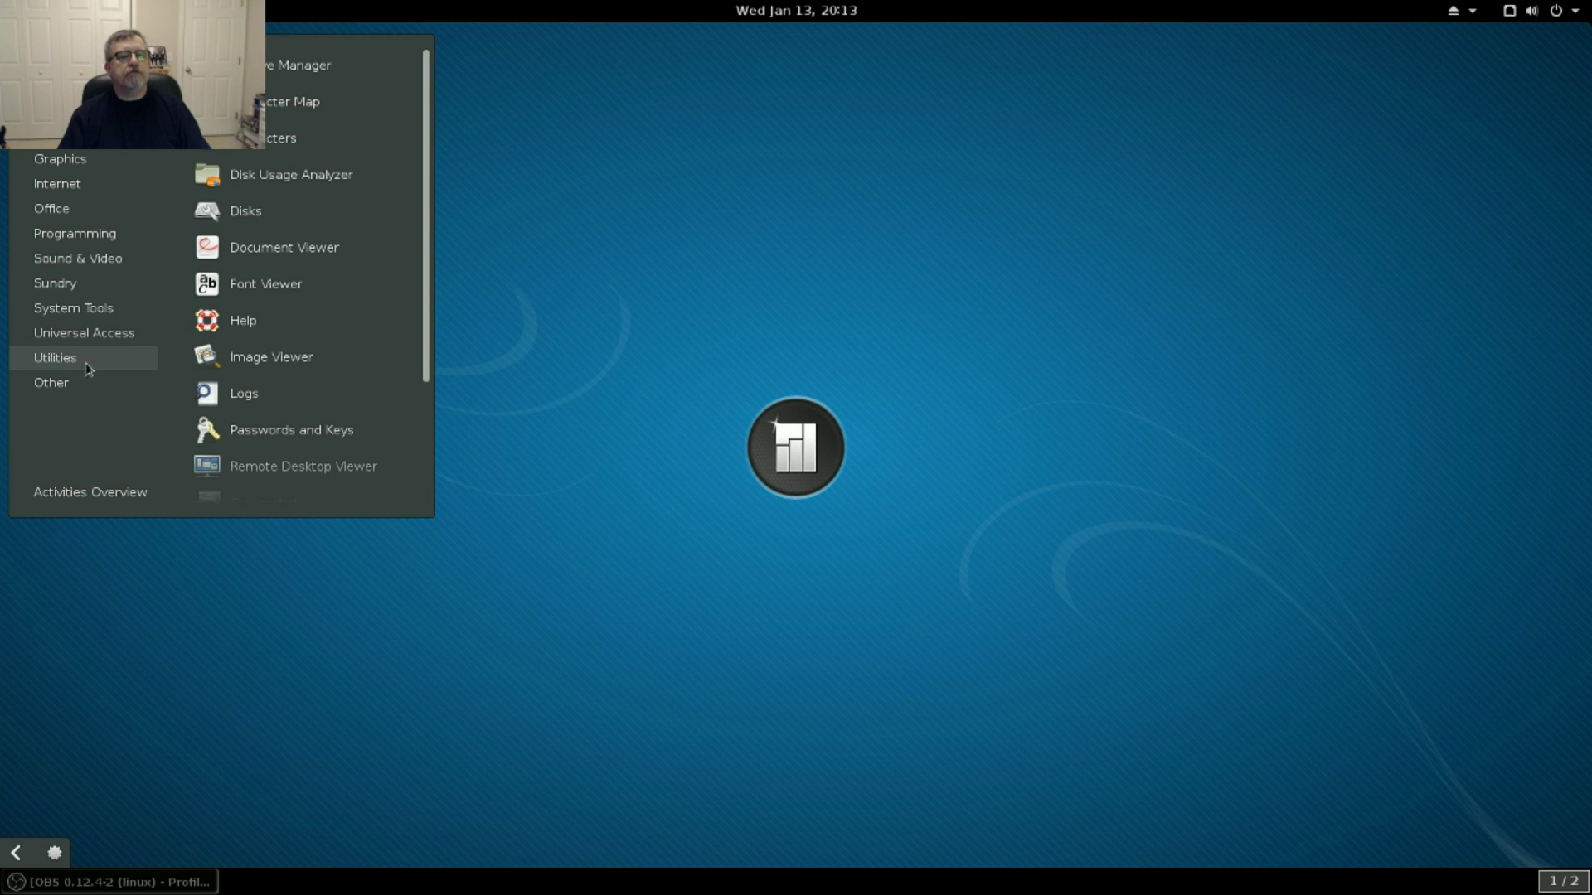
scroll(283, 418, "down", 3)
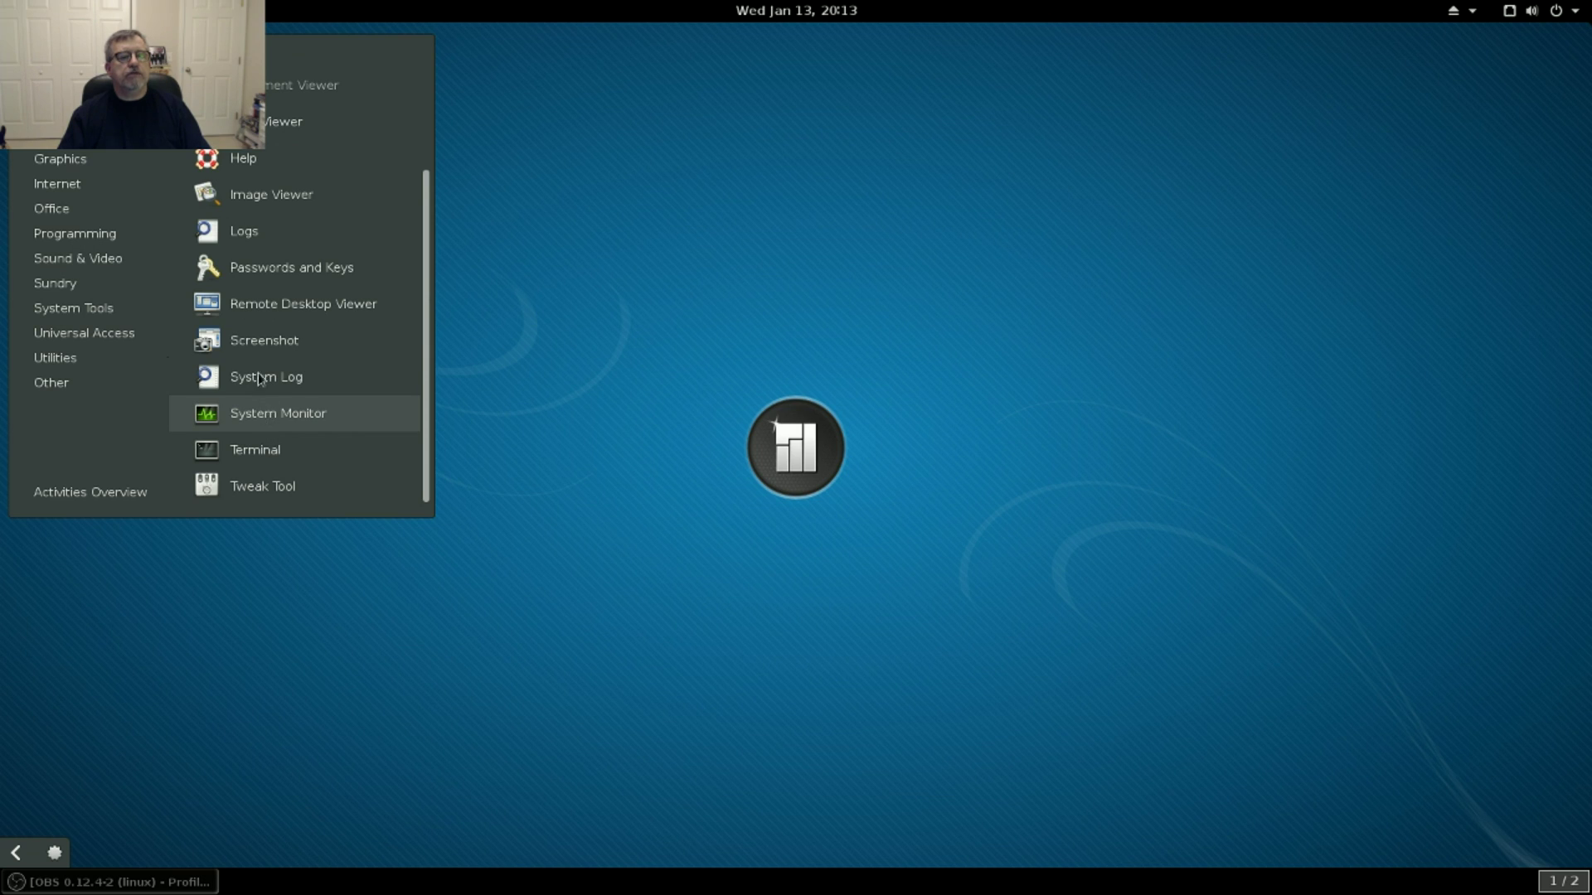
scroll(265, 311, "up", 3)
scroll(262, 300, "down", 2)
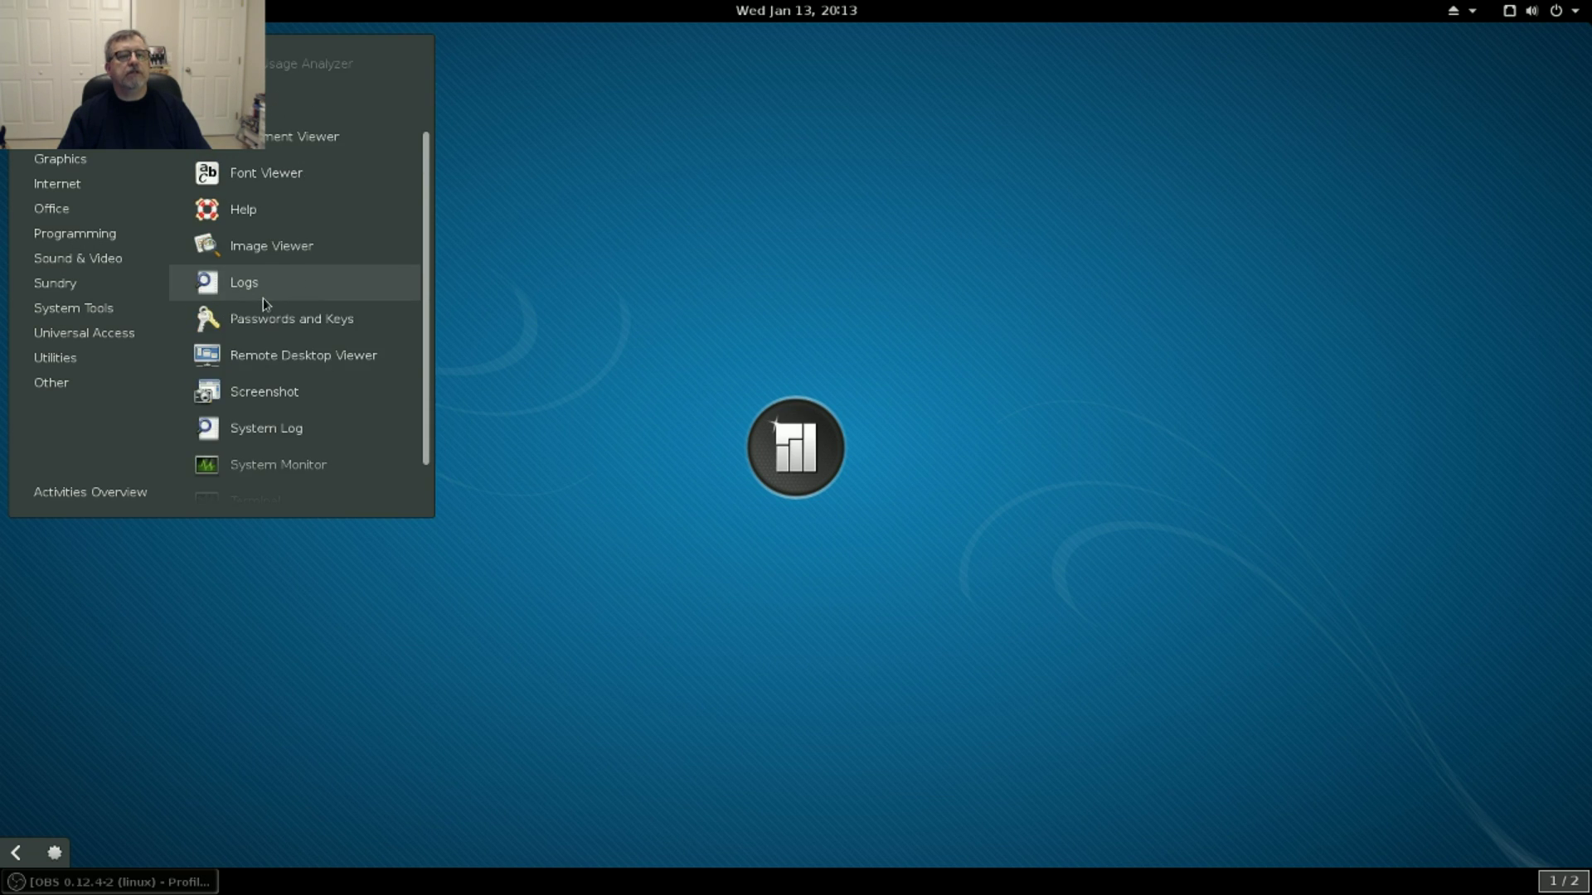
scroll(263, 331, "down", 1)
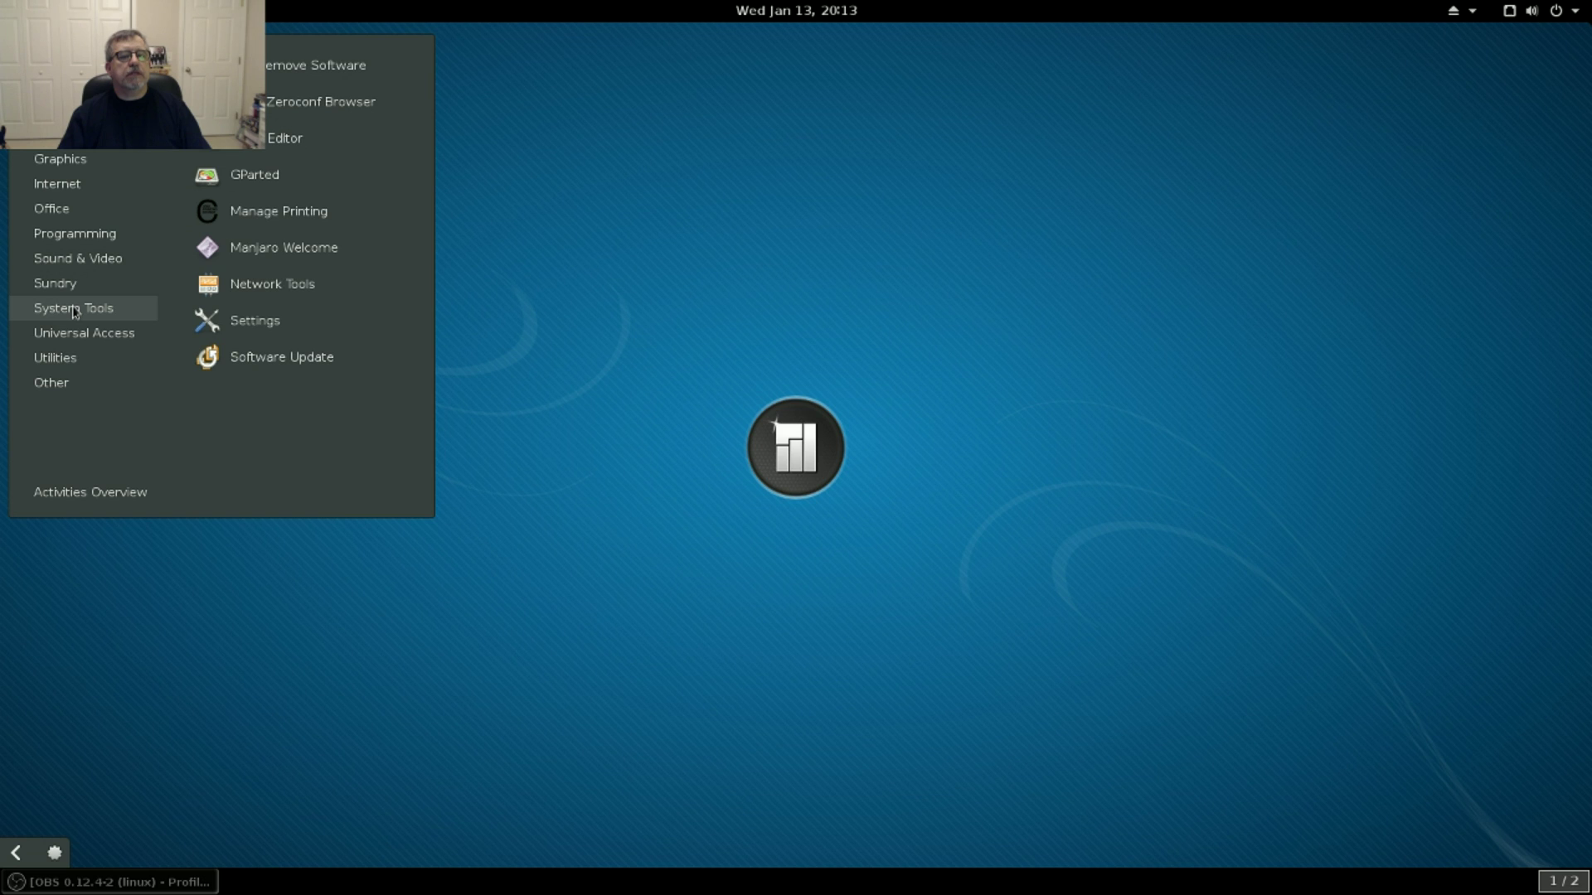
Launch Settings from System Tools, then start Manjaro Settings Manager via an Activities search for 'manj'.
left_click(228, 320)
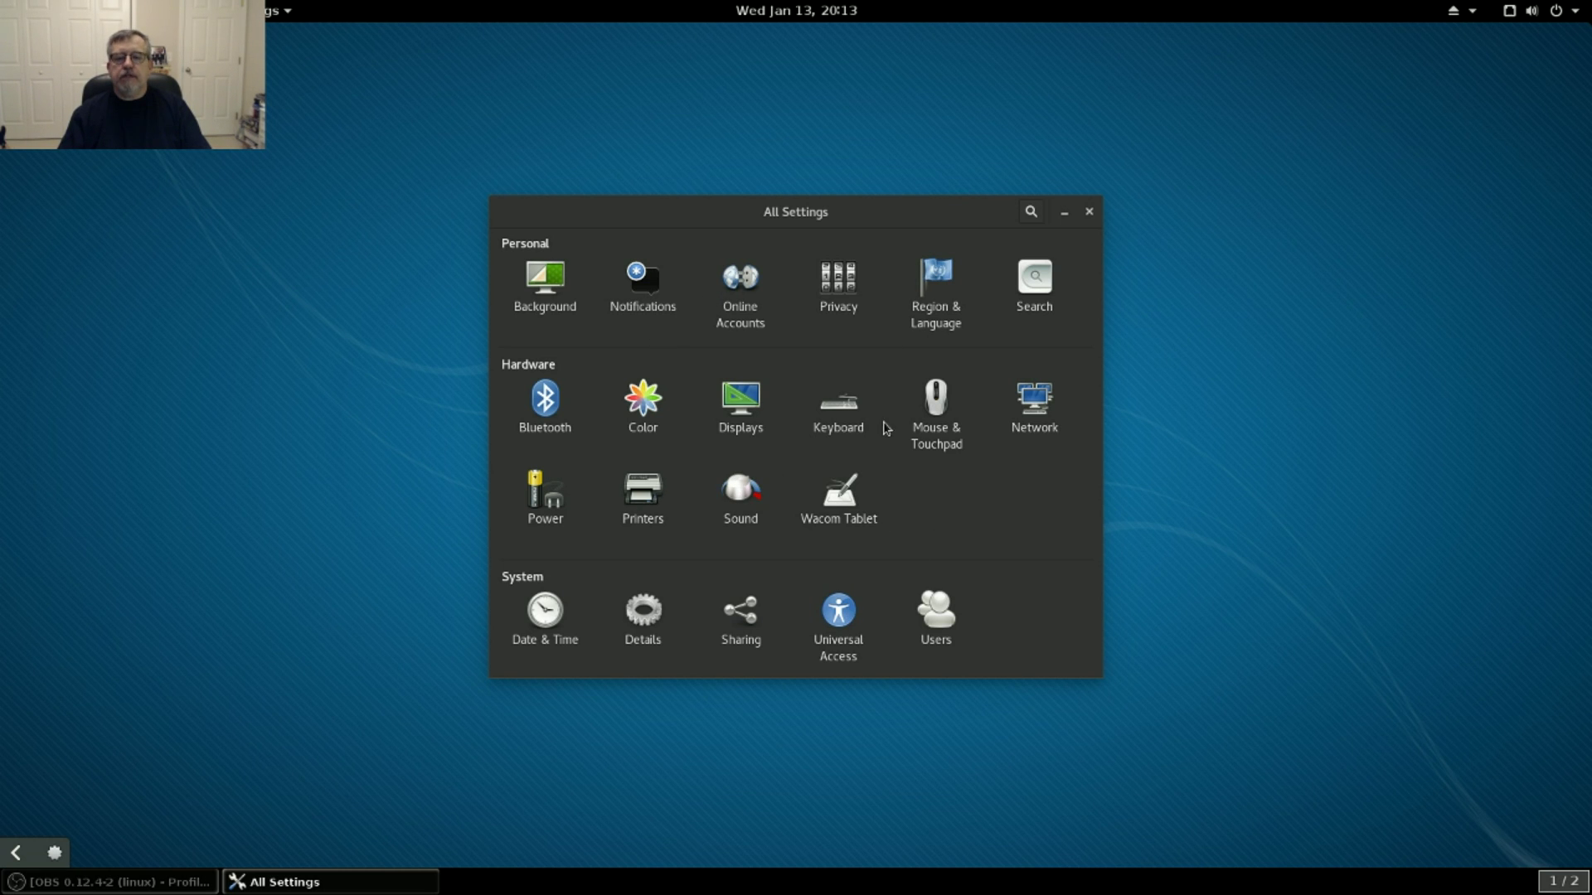
mouse_move(0, 0)
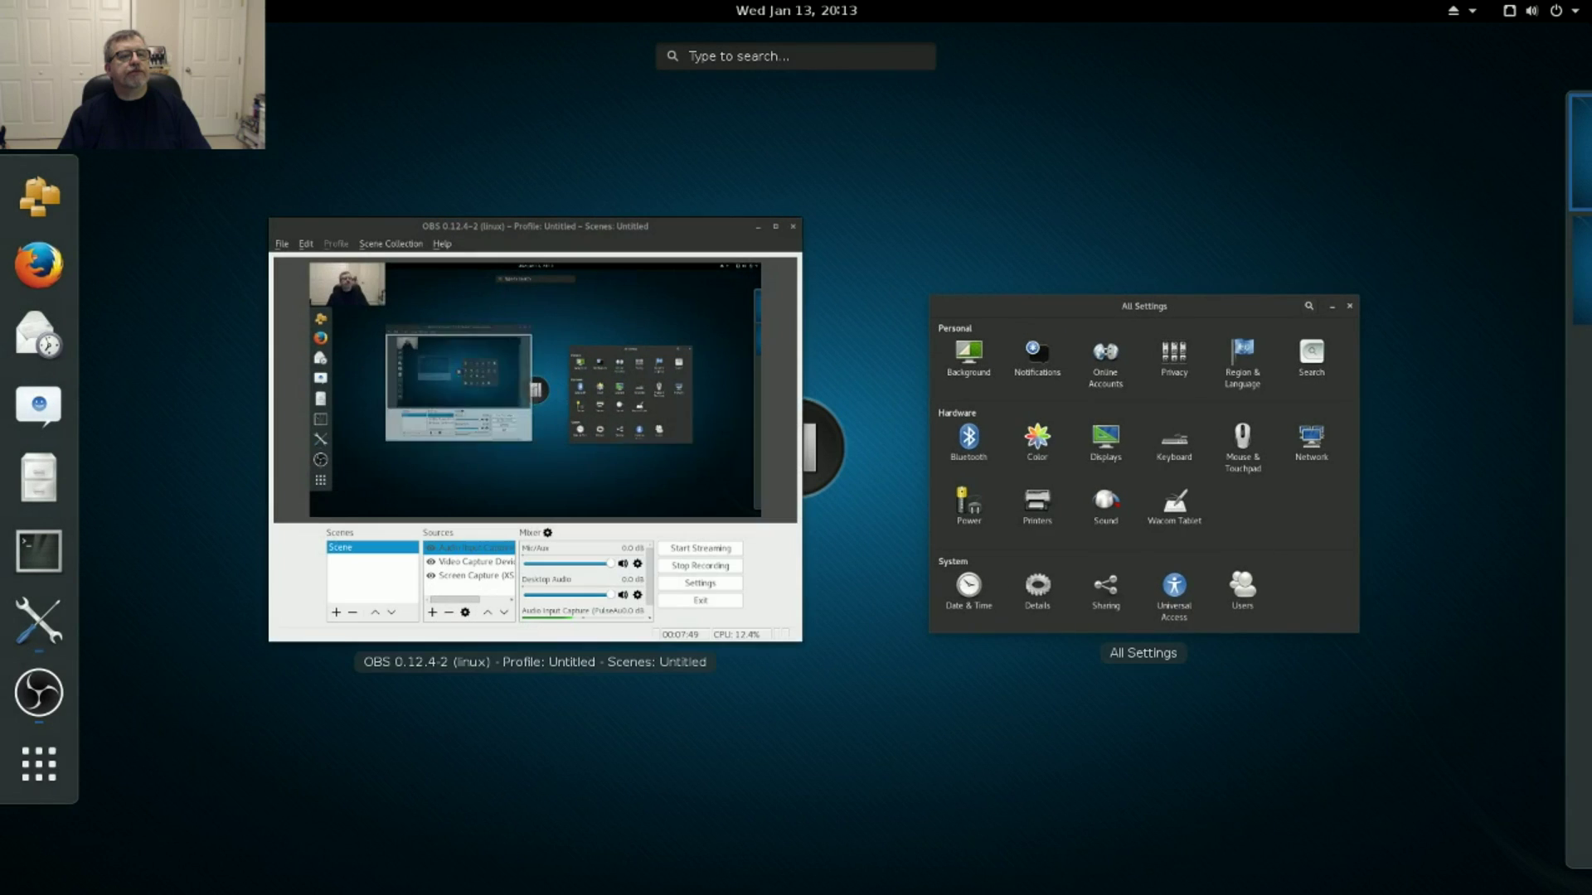
left_click(769, 56)
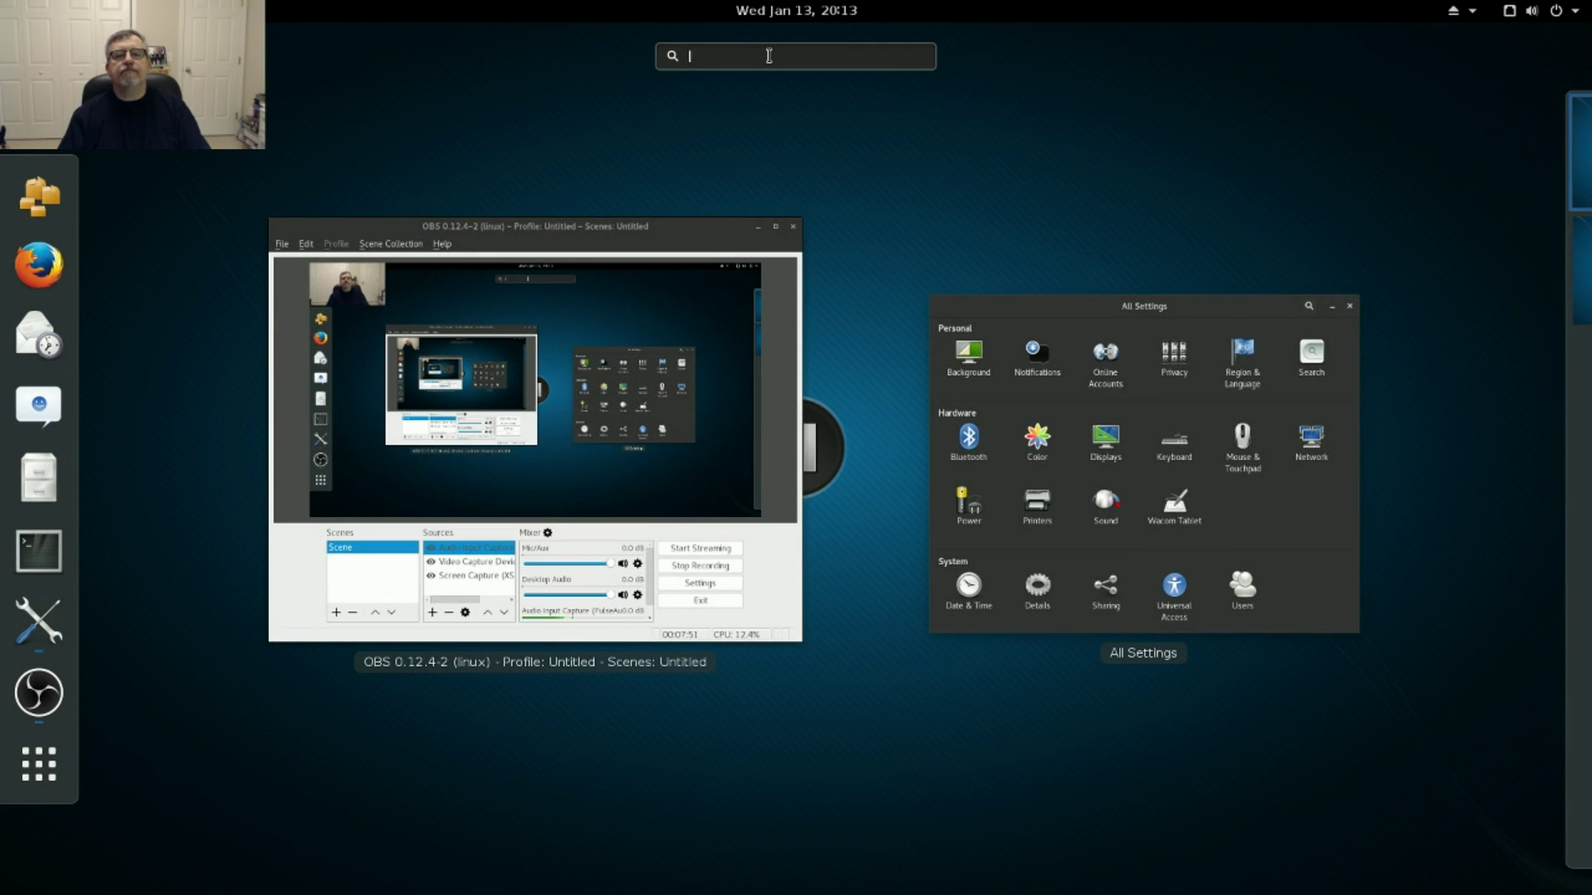
type("manj")
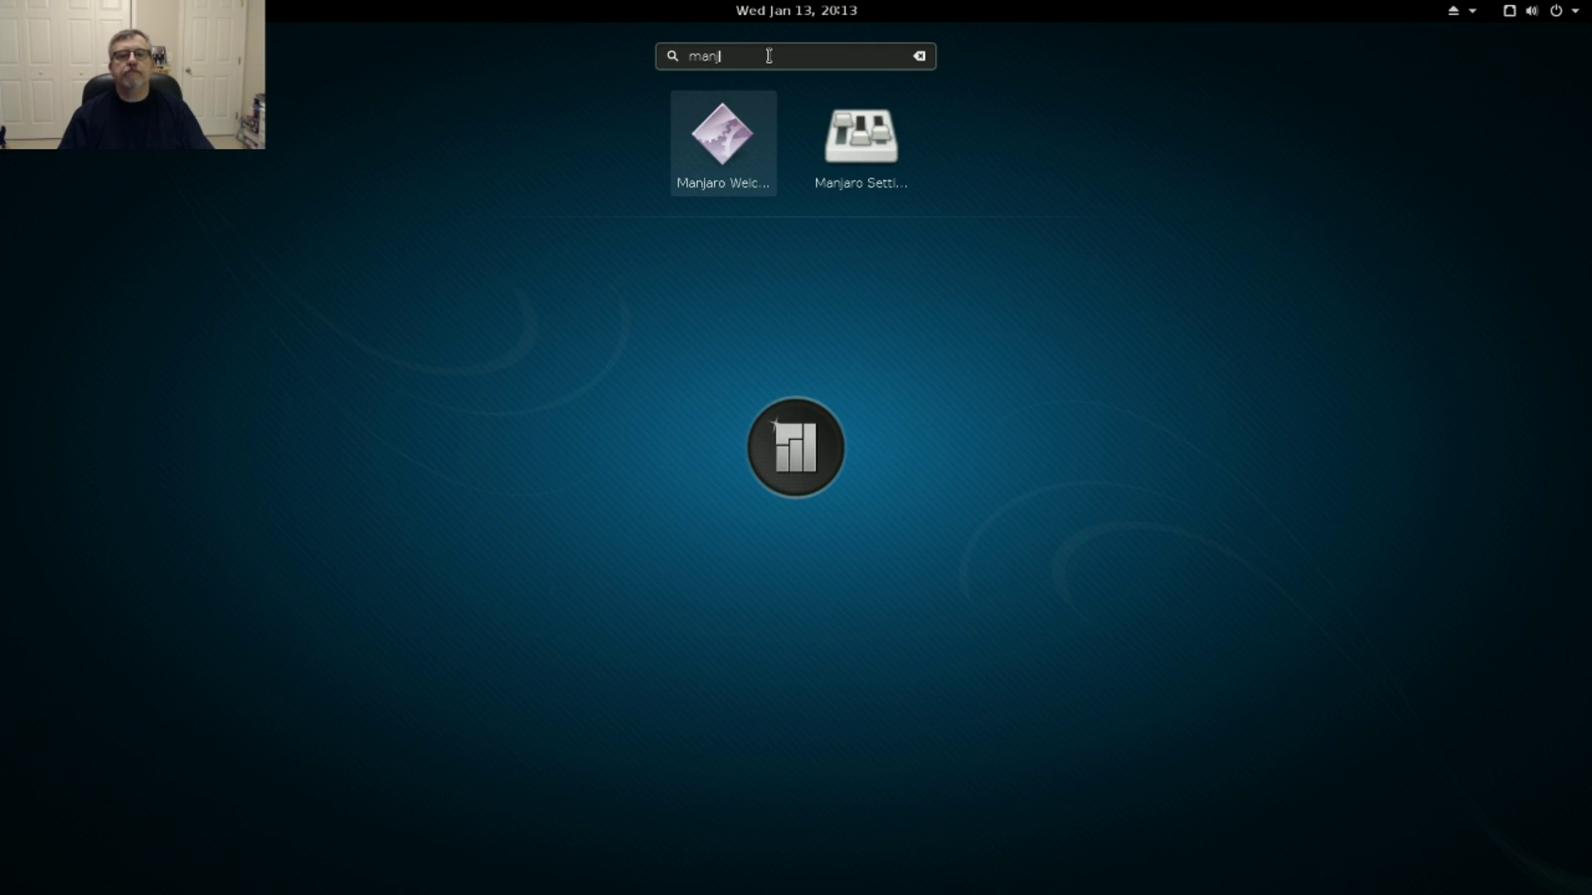
left_click(847, 134)
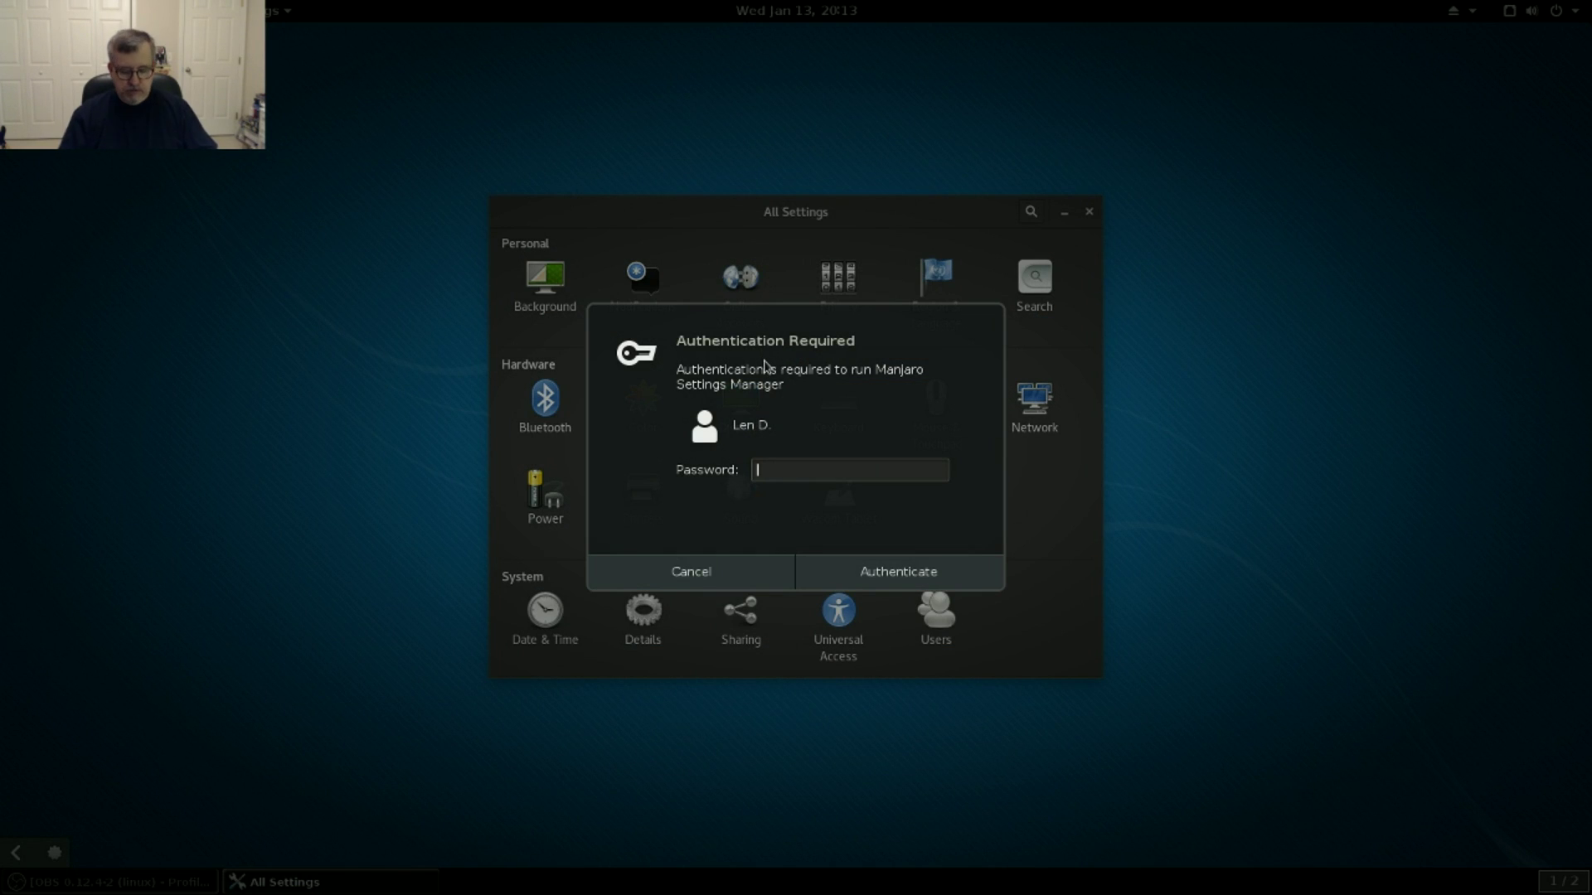
Authenticate with the account password, check Hardware Detection showing video-nvidia installed, then close the manager.
type("•••••••")
key("Return")
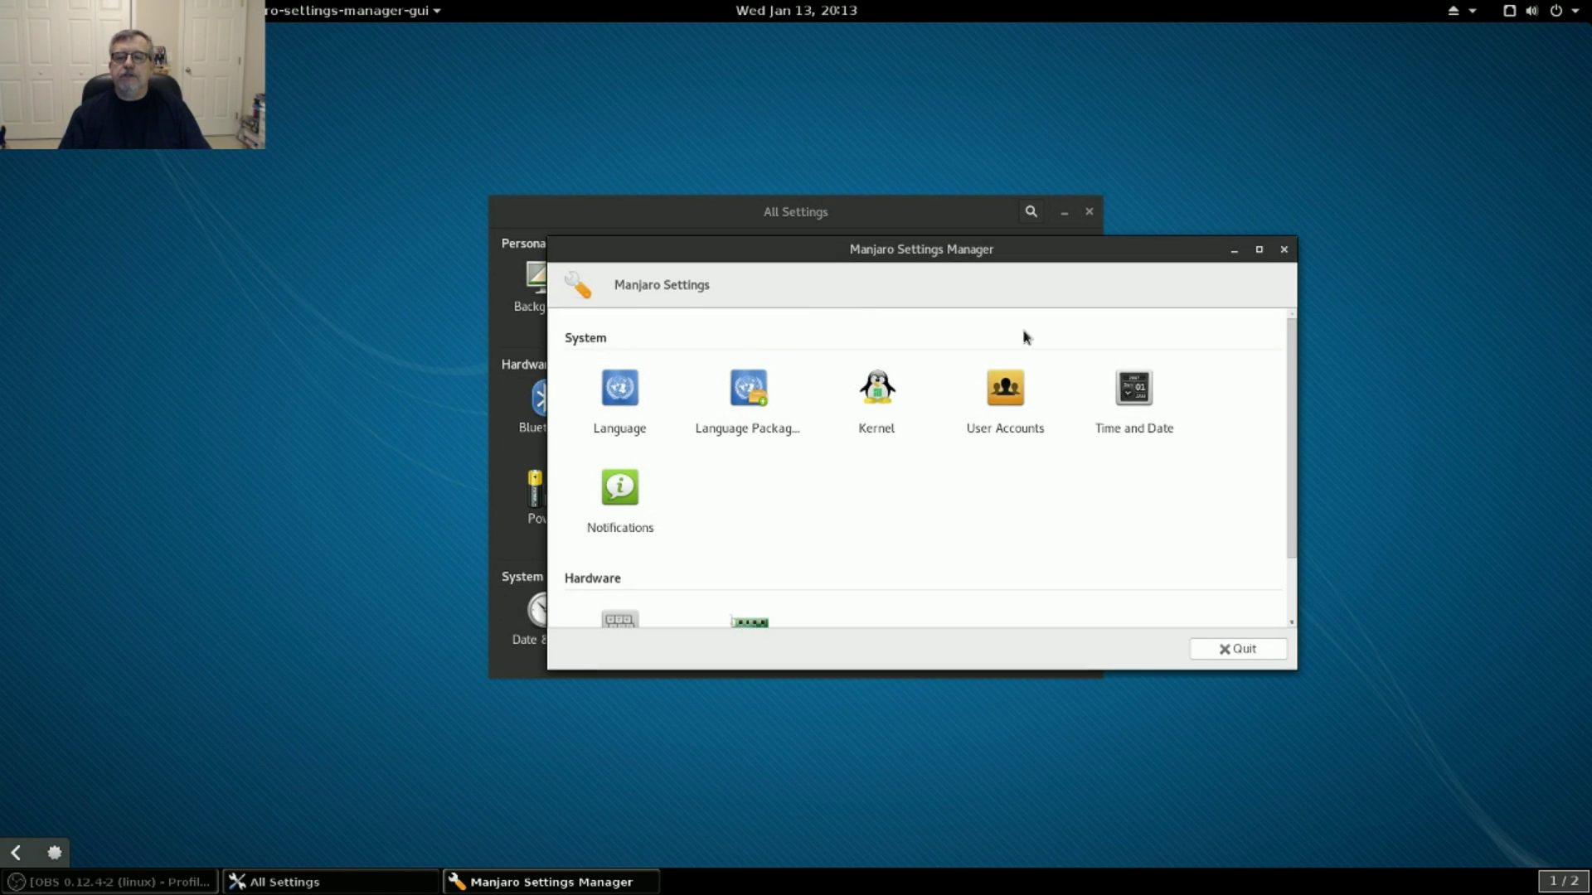
left_click_drag(904, 249, 769, 120)
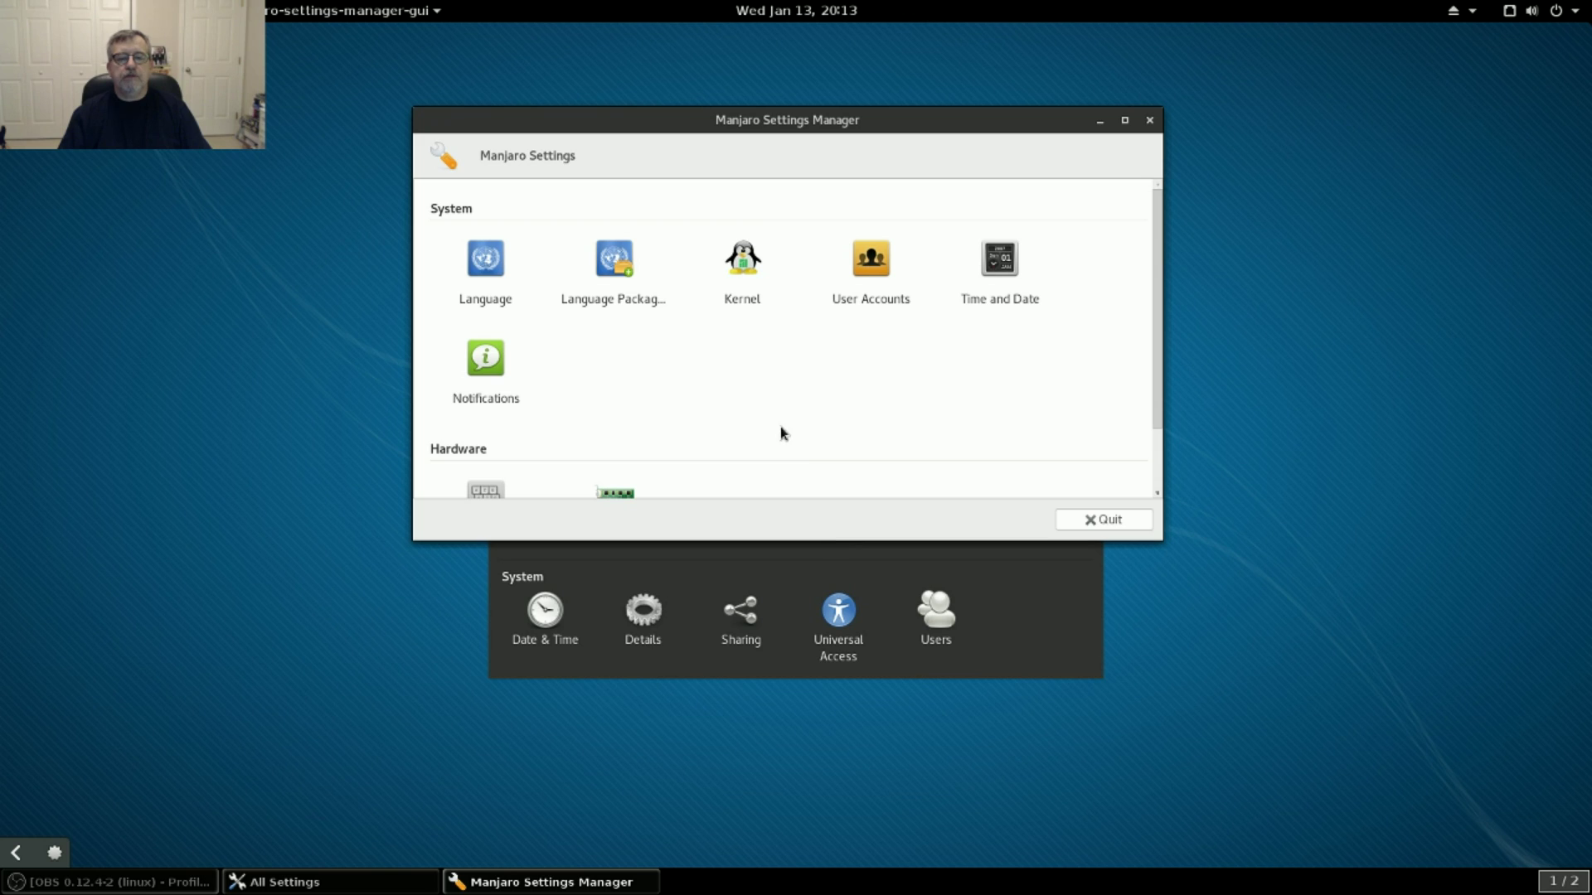
scroll(622, 420, "down", 1)
left_click(621, 420)
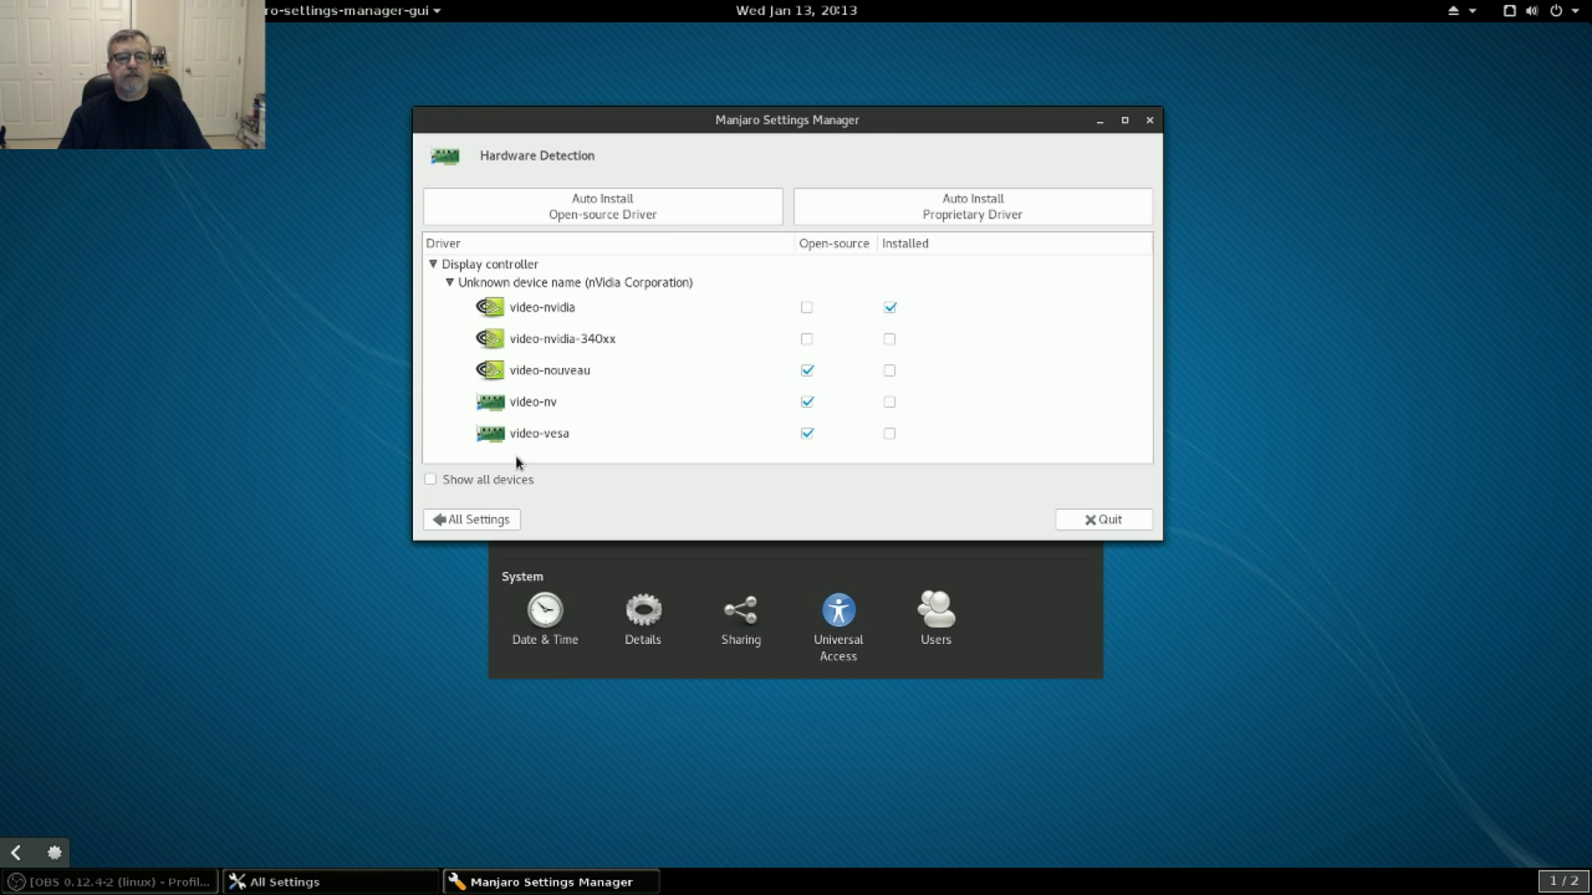
left_click(1149, 120)
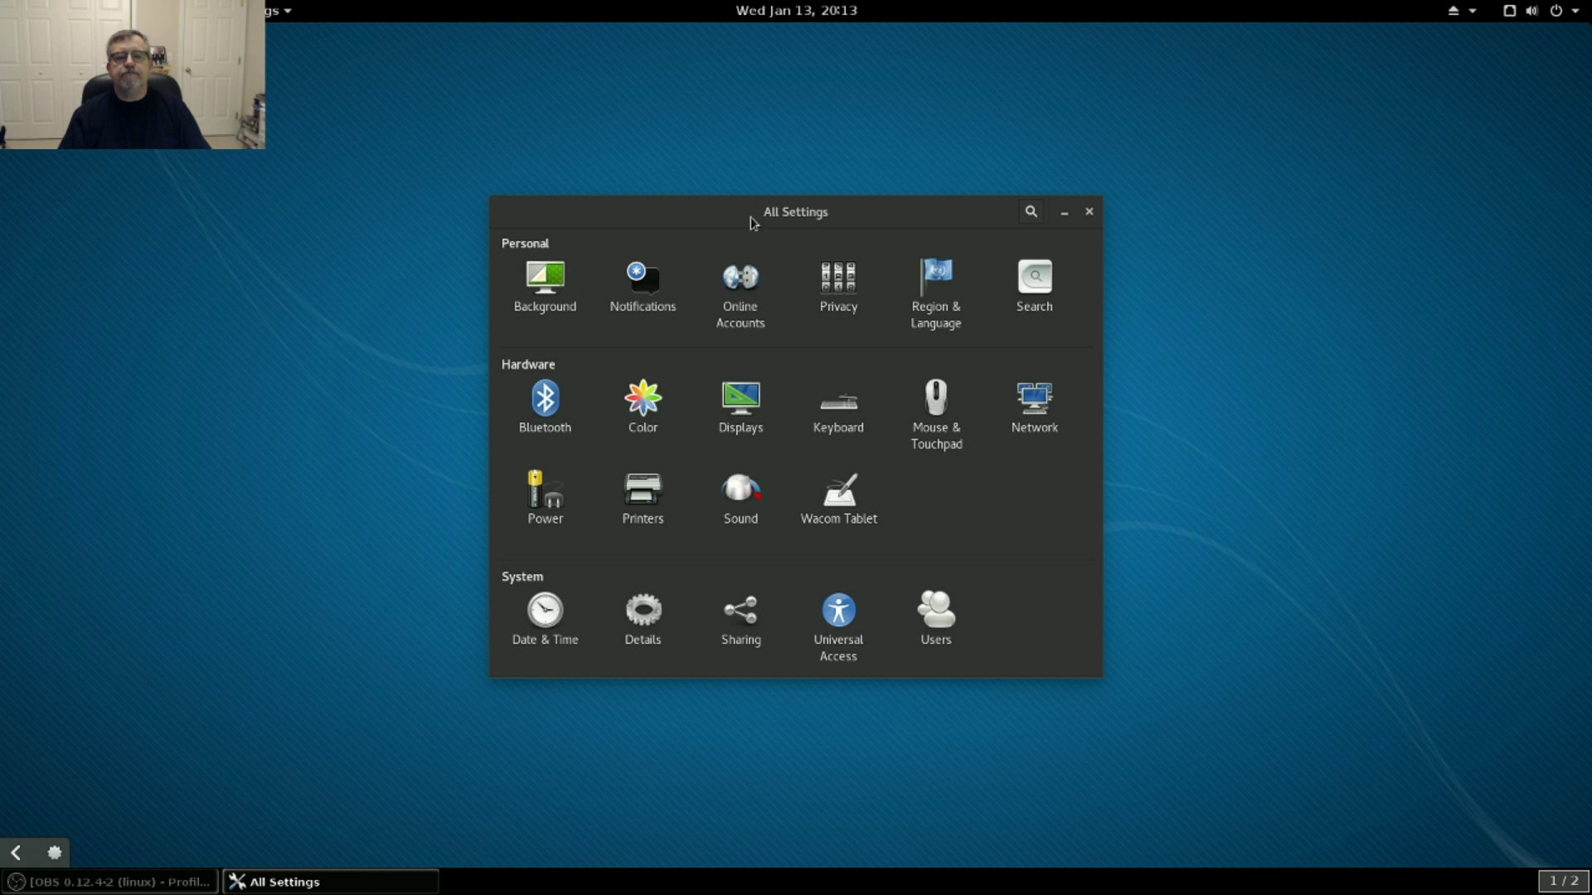
Move the All Settings window slightly to the left by its title bar.
left_click_drag(769, 209, 731, 212)
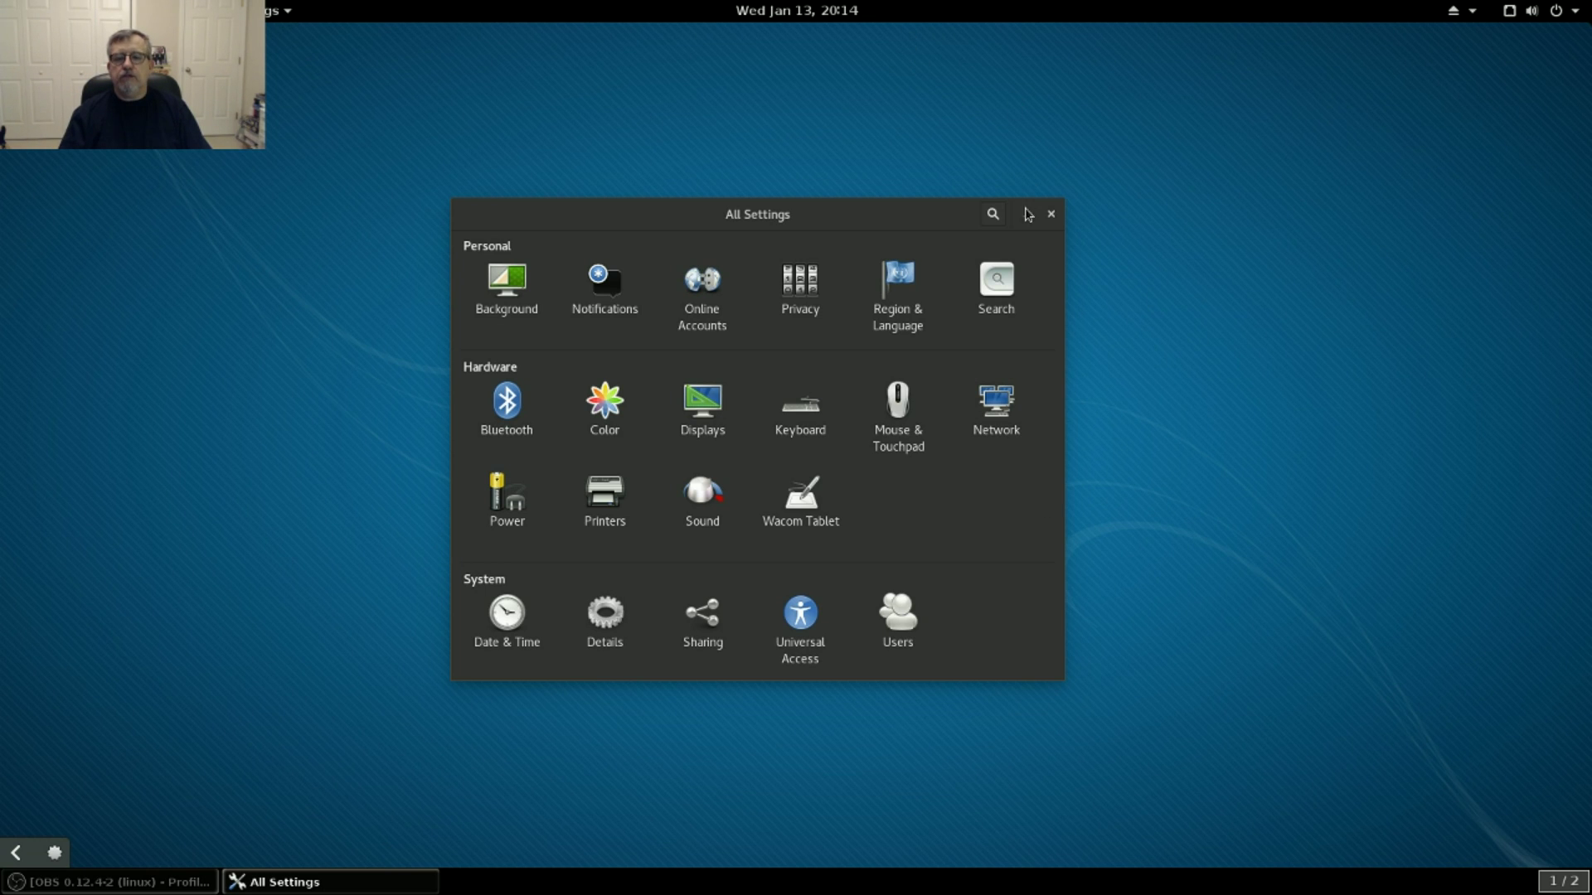
left_click(1051, 214)
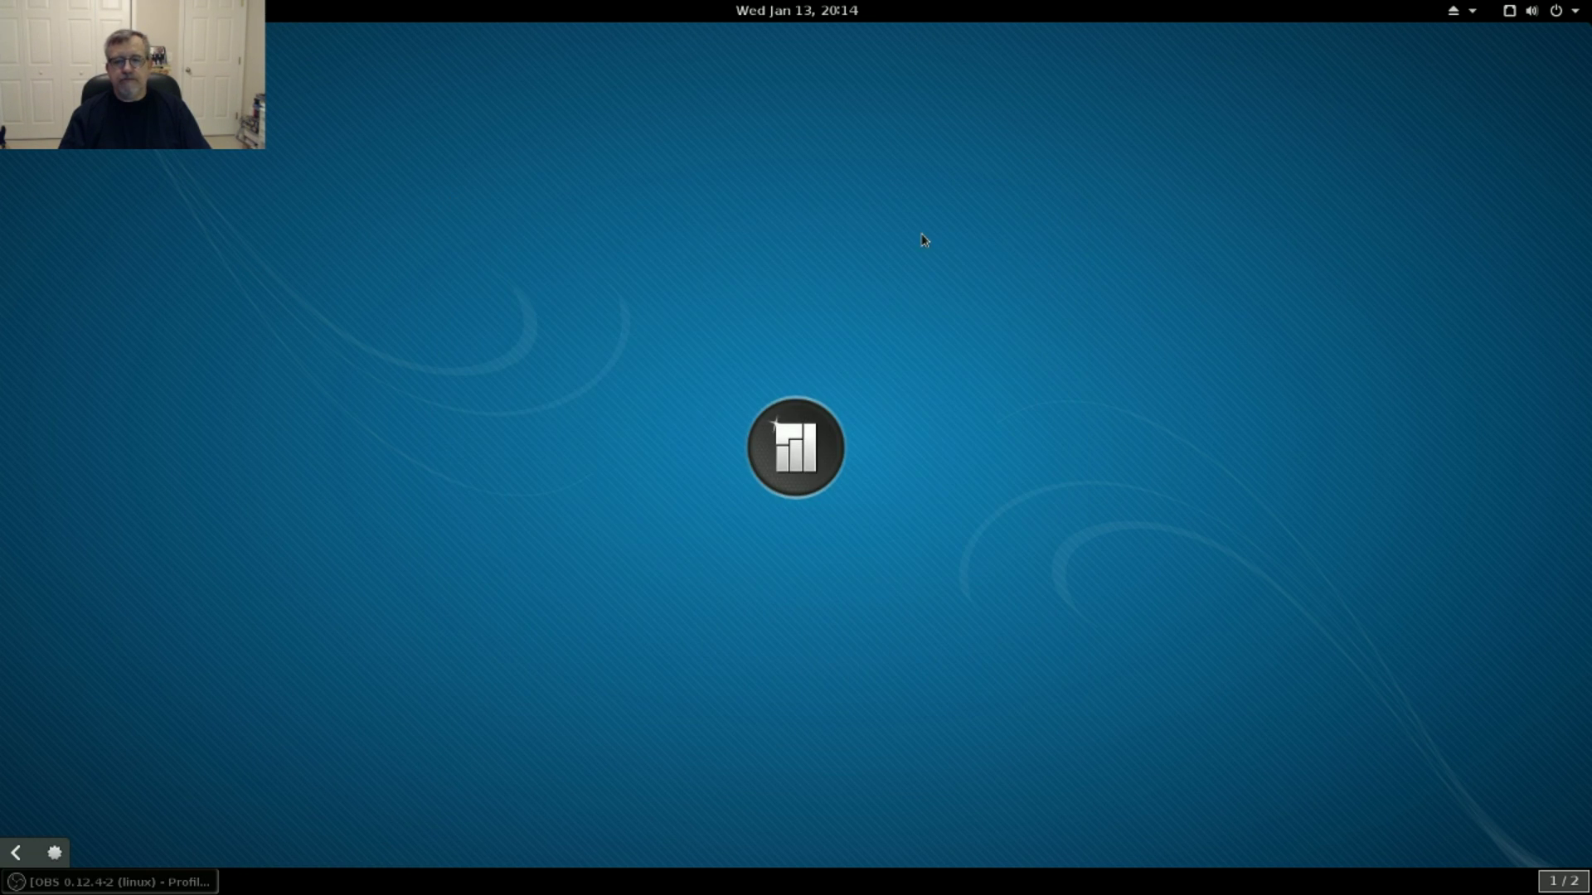